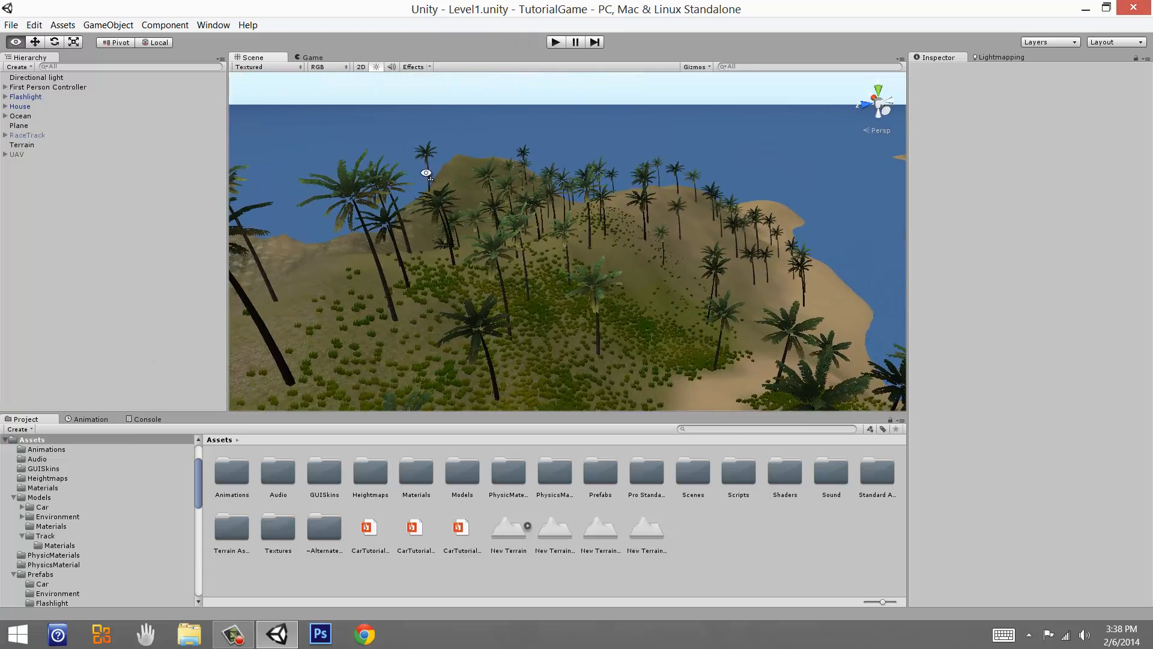
Look over the main island's hills, ridge and palm groves from the ground and from above.
{"action": "right_click_drag", "start_coordinate": [425, 147], "coordinate": [558, 314]}
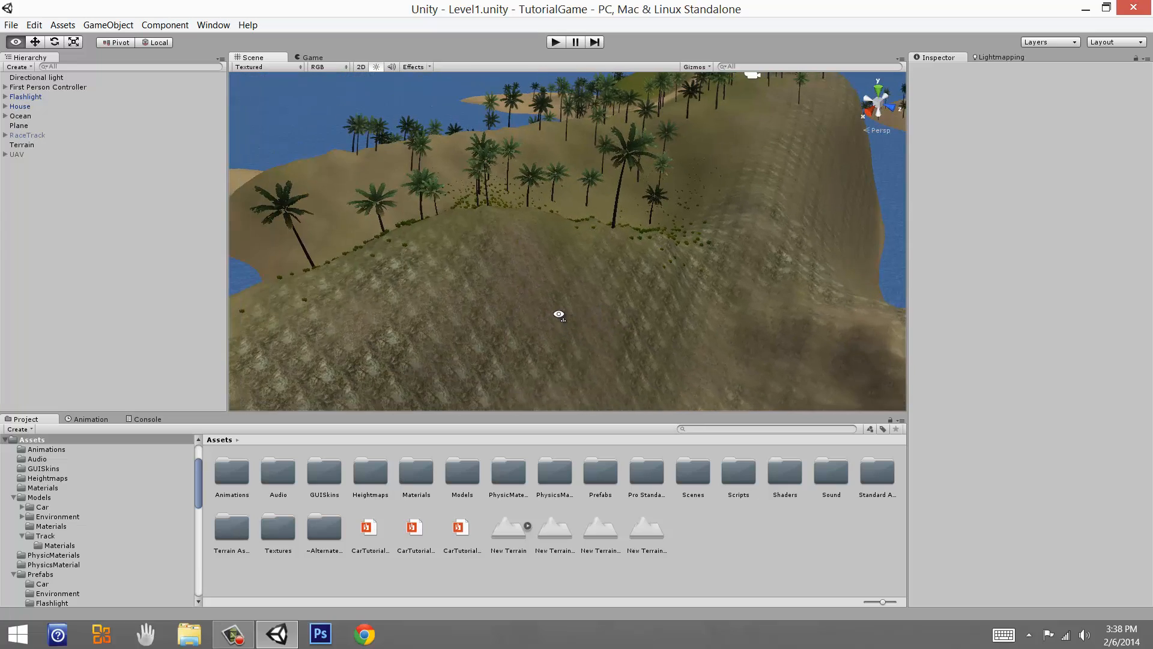
{"action": "right_click_drag", "start_coordinate": [682, 298], "coordinate": [875, 452]}
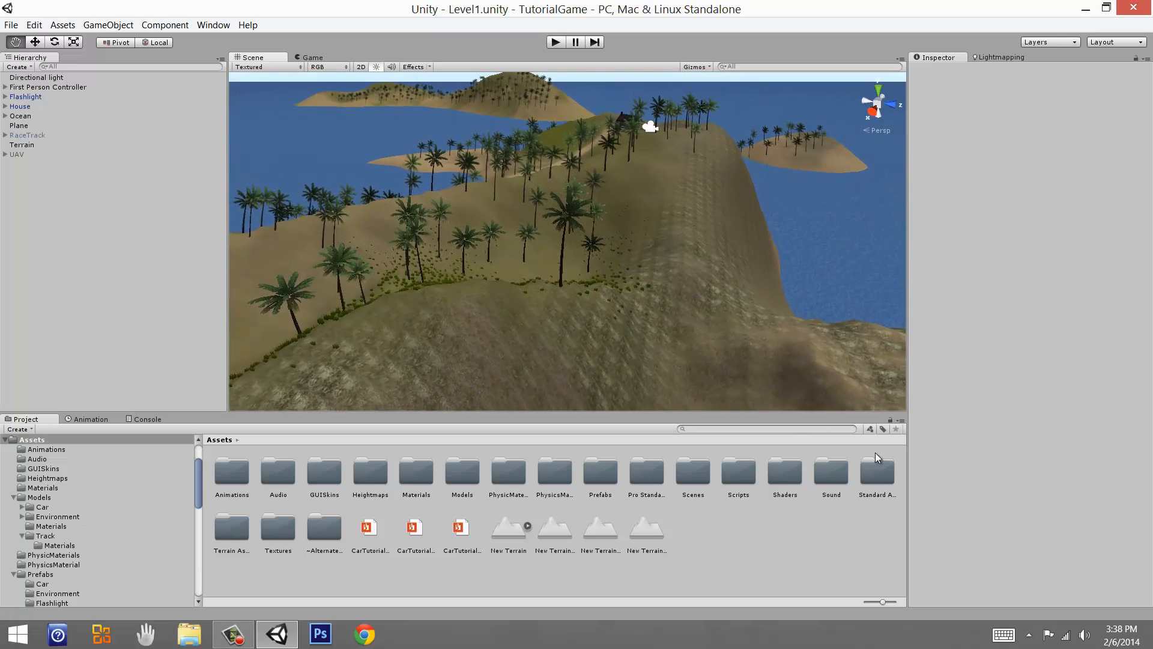
{"action": "right_click_drag", "start_coordinate": [621, 292], "coordinate": [205, 186]}
{"action": "right_click_drag", "start_coordinate": [337, 235], "coordinate": [597, 280]}
{"action": "right_click_drag", "start_coordinate": [546, 308], "coordinate": [465, 120]}
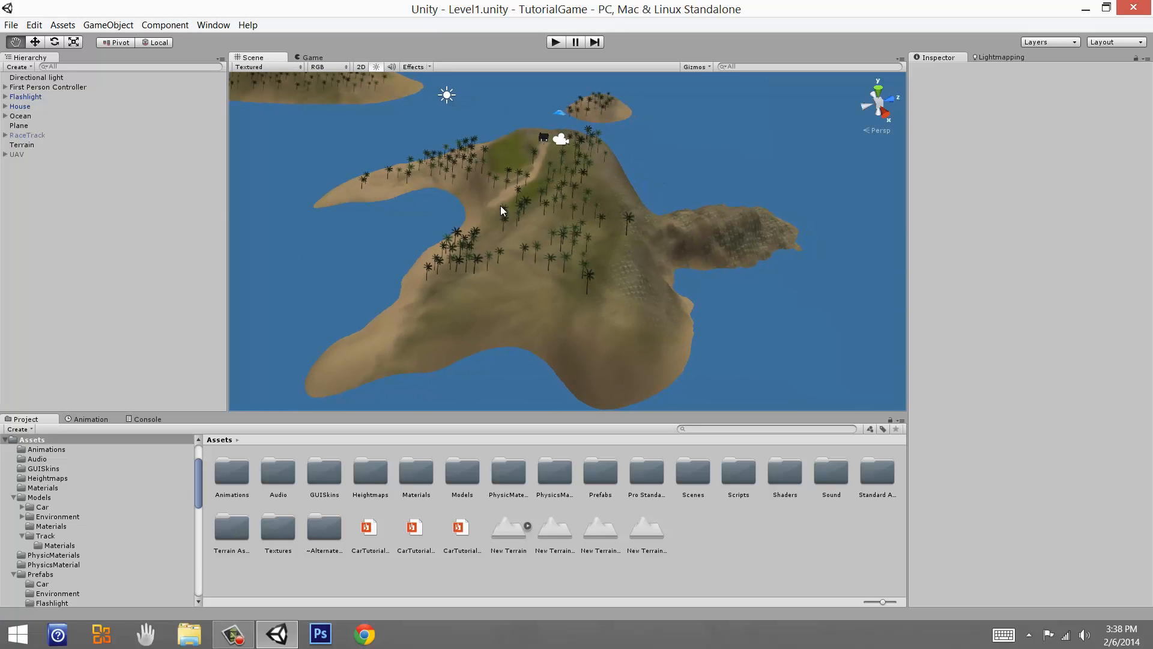
{"action": "right_click_drag", "start_coordinate": [650, 243], "coordinate": [475, 438]}
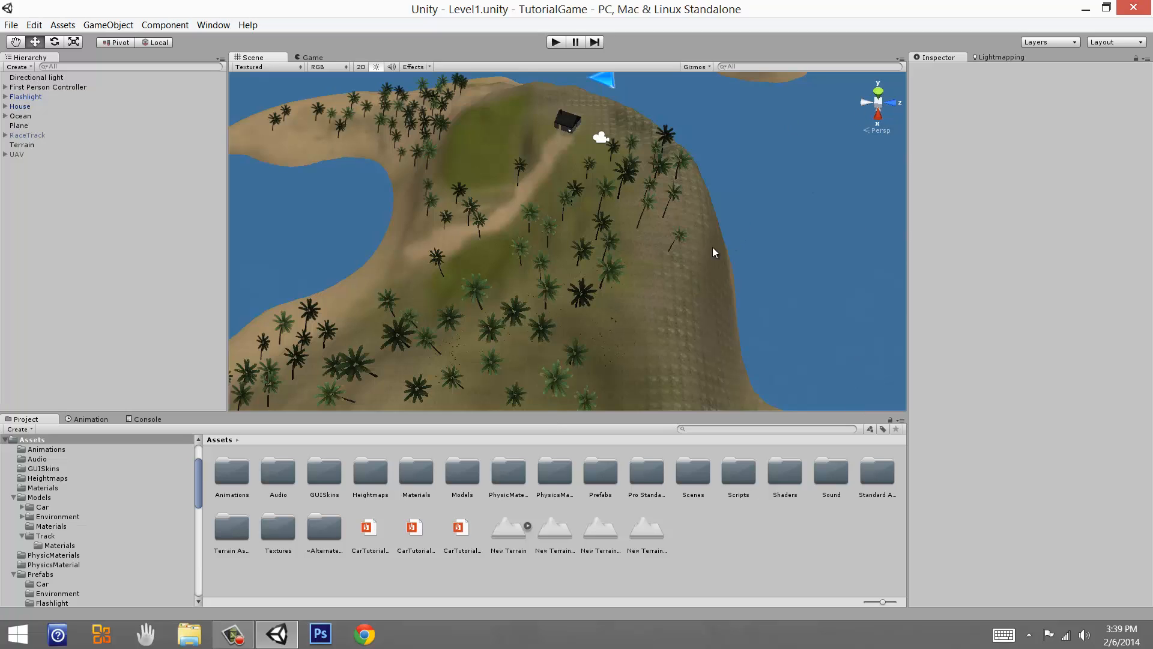
{"action": "right_click_drag", "start_coordinate": [715, 252], "coordinate": [685, 231]}
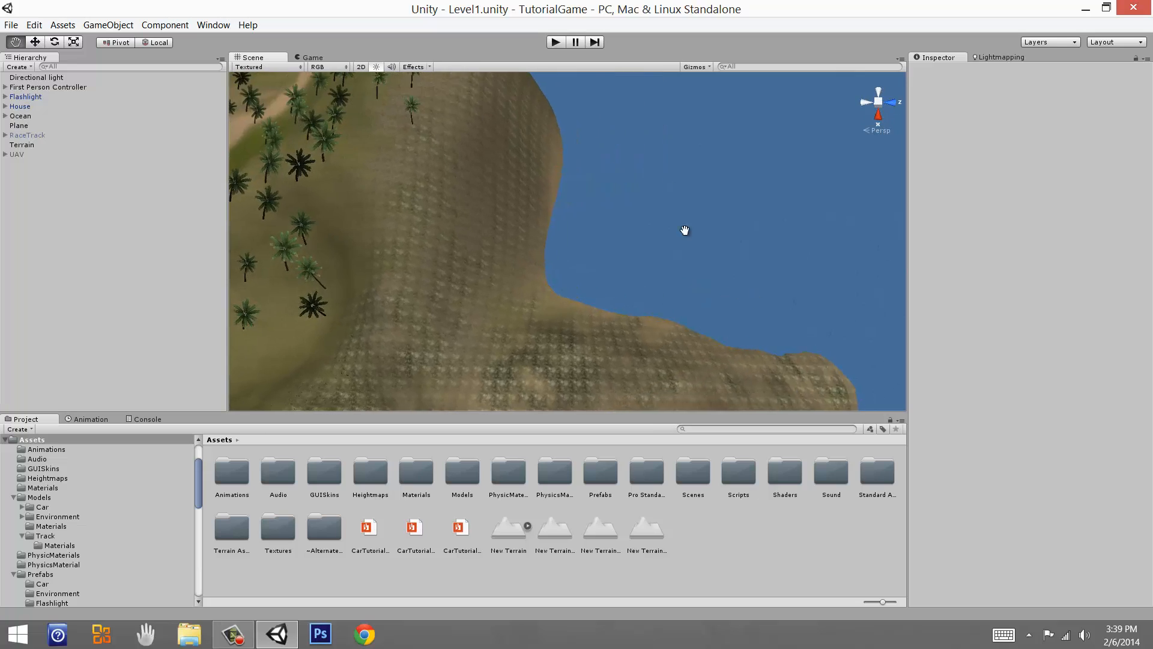
{"action": "middle_click_drag", "start_coordinate": [685, 231], "coordinate": [655, 167]}
{"action": "right_click_drag", "start_coordinate": [553, 226], "coordinate": [612, 264]}
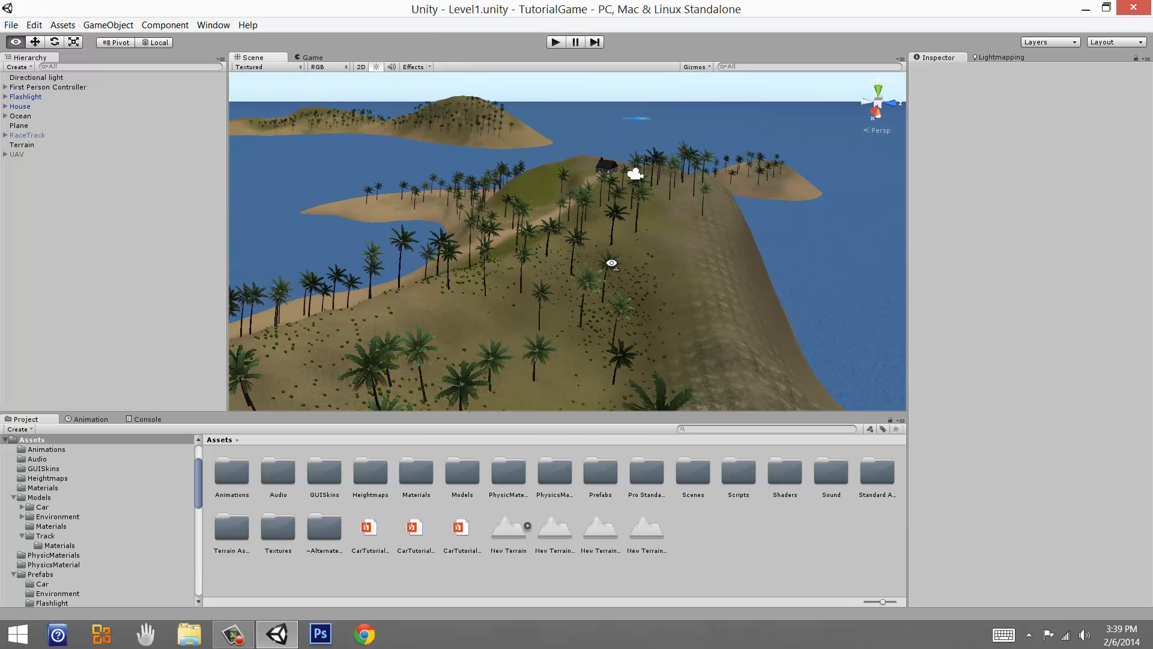
{"action": "right_click_drag", "start_coordinate": [486, 268], "coordinate": [490, 274]}
{"action": "middle_click_drag", "start_coordinate": [490, 274], "coordinate": [642, 291]}
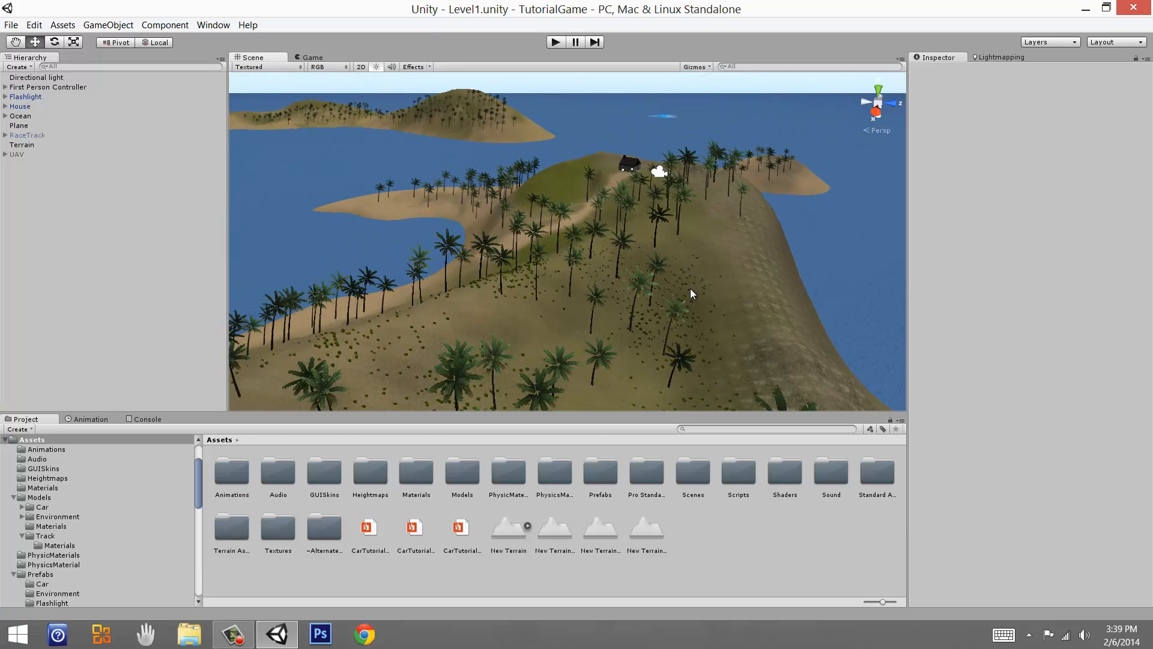
Inspect the smaller neighbouring islands around the main island, including their palms and rocky textured slopes.
{"action": "right_click_drag", "start_coordinate": [470, 282], "coordinate": [708, 299]}
{"action": "right_click_drag", "start_coordinate": [441, 266], "coordinate": [191, 176]}
{"action": "right_click_drag", "start_coordinate": [626, 292], "coordinate": [434, 257]}
{"action": "key", "text": "w"}
{"action": "middle_click_drag", "start_coordinate": [702, 282], "coordinate": [349, 264]}
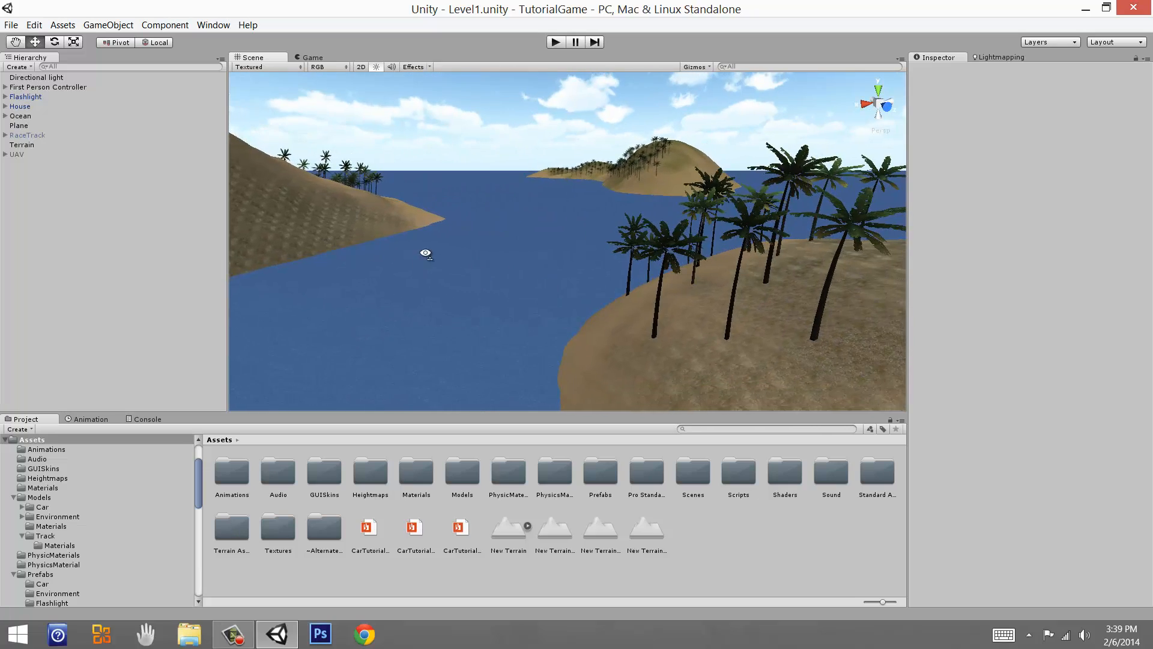
{"action": "right_click_drag", "start_coordinate": [424, 253], "coordinate": [630, 288]}
{"action": "middle_click_drag", "start_coordinate": [631, 289], "coordinate": [431, 298]}
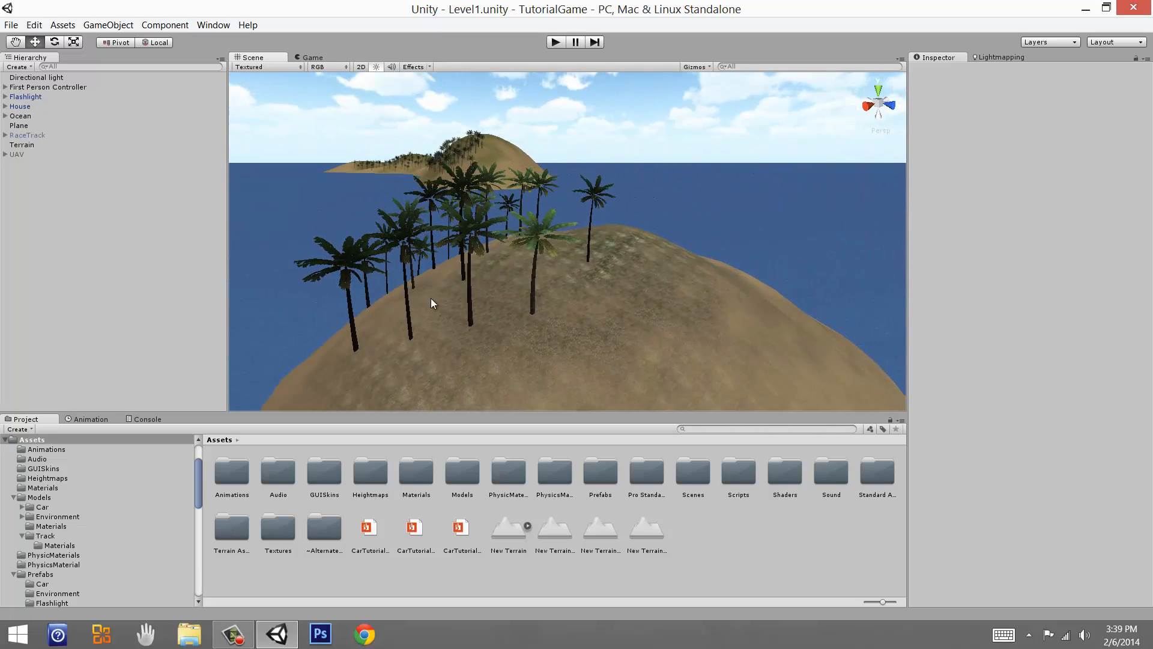
{"action": "right_click_drag", "start_coordinate": [645, 241], "coordinate": [577, 299]}
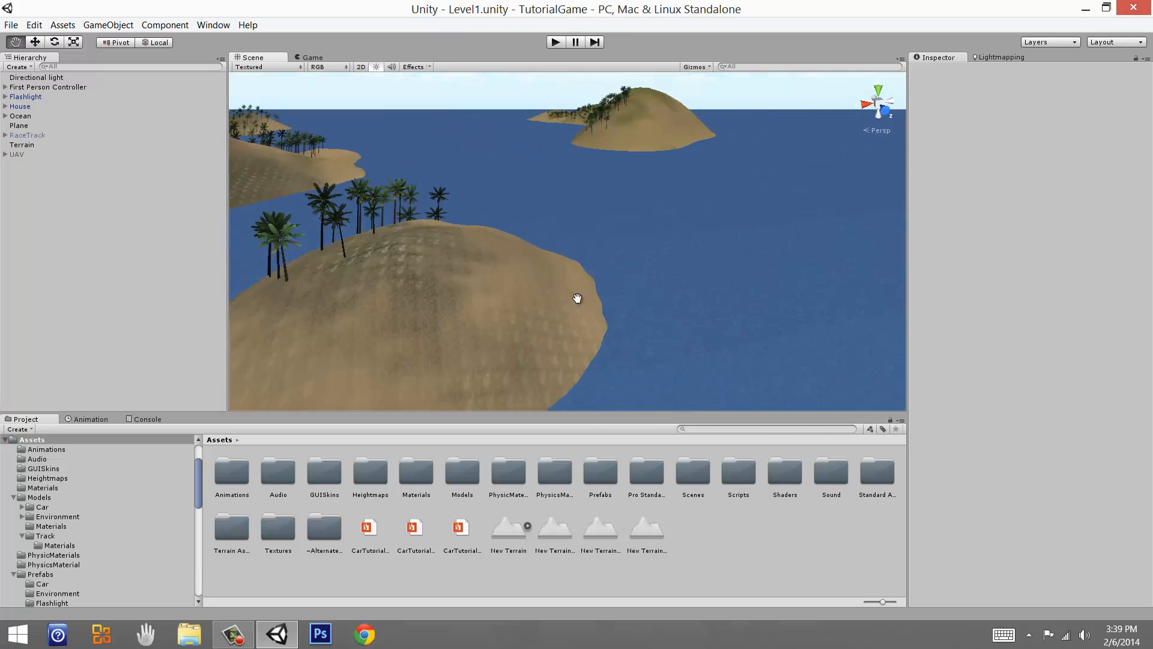
Erase the palm trees standing along the sandy shoreline at the water's edge.
{"action": "middle_click_drag", "start_coordinate": [577, 298], "coordinate": [549, 319]}
{"action": "right_click_drag", "start_coordinate": [654, 256], "coordinate": [485, 277]}
{"action": "right_click_drag", "start_coordinate": [747, 181], "coordinate": [515, 239]}
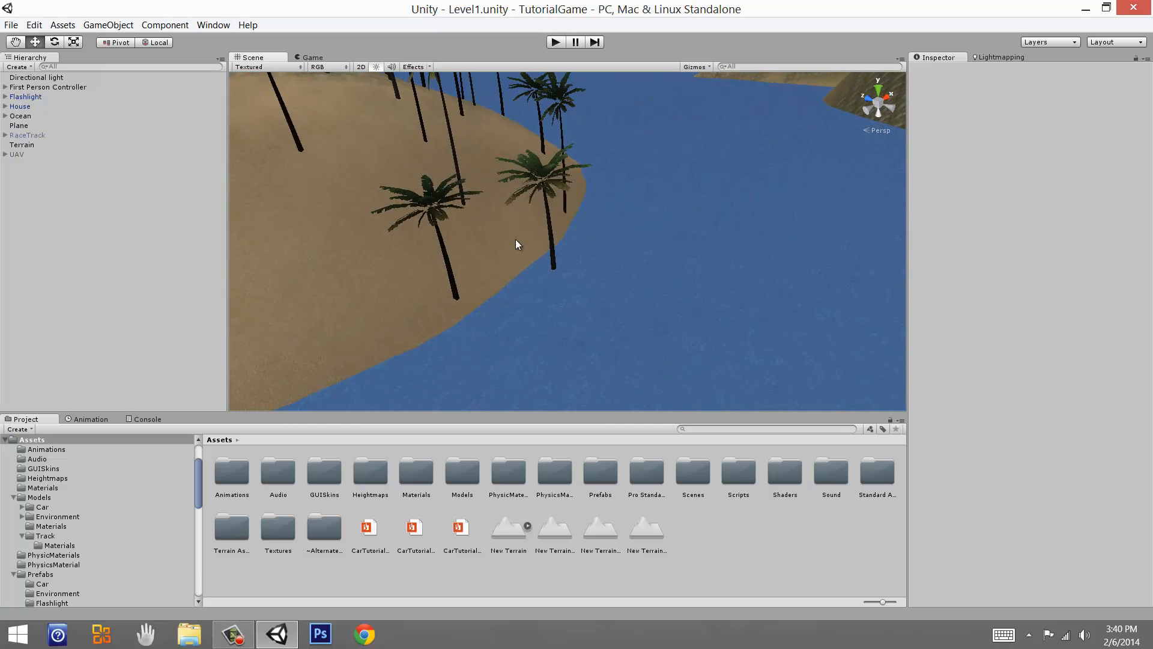
{"action": "mouse_move", "coordinate": [729, 279]}
{"action": "left_mouse_down", "text": "shift"}
{"action": "mouse_move", "coordinate": [628, 358]}
{"action": "mouse_move", "coordinate": [665, 181]}
{"action": "left_mouse_up", "text": "shift"}
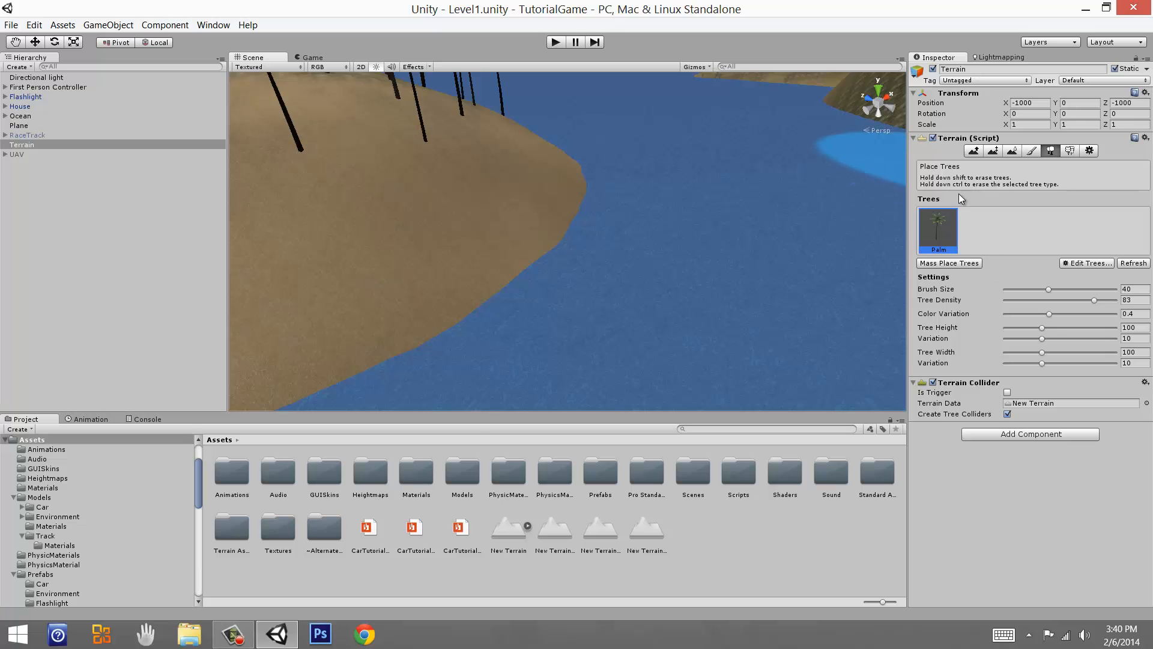
With a tree brush size of 23.9 and density of 30, adjust the small island's palms, erasing those on one slope.
{"action": "right_click_drag", "start_coordinate": [818, 180], "coordinate": [1108, 379]}
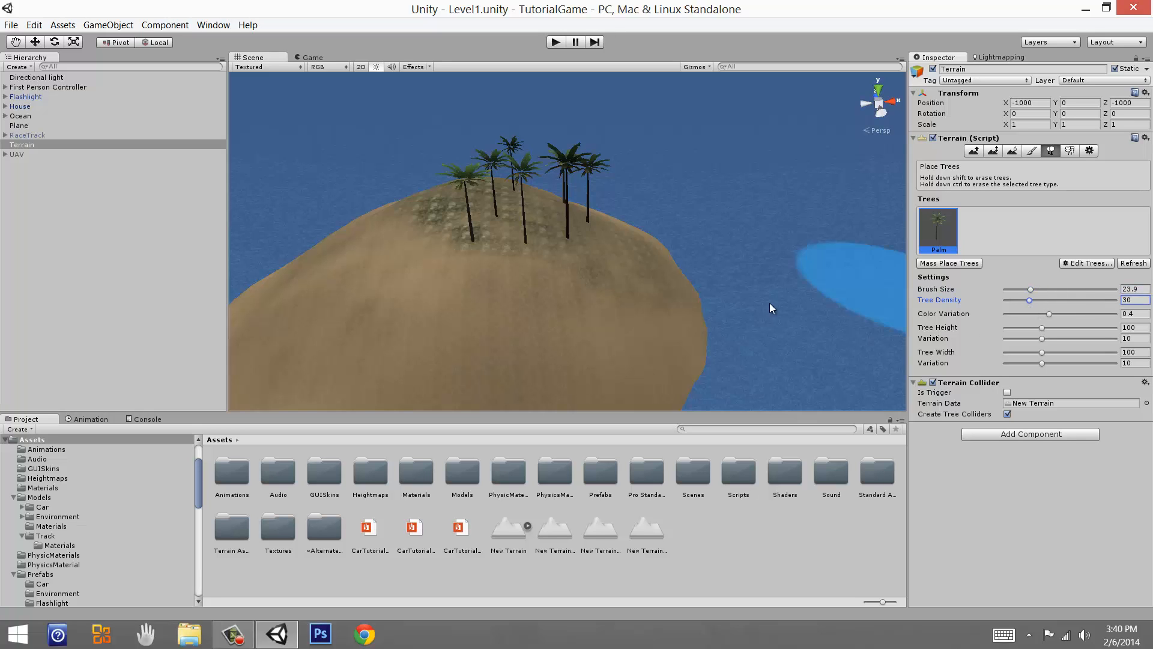
{"action": "middle_click_drag", "start_coordinate": [439, 256], "coordinate": [654, 272]}
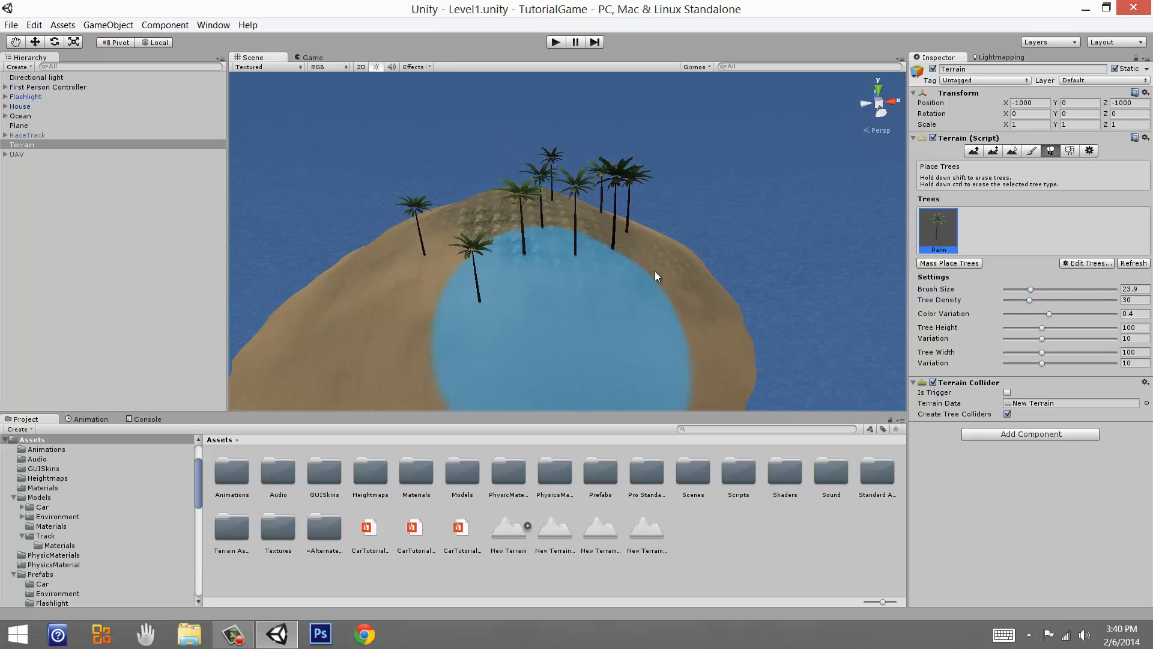
{"action": "left_click_drag", "start_coordinate": [661, 243], "coordinate": [615, 264], "text": "shift"}
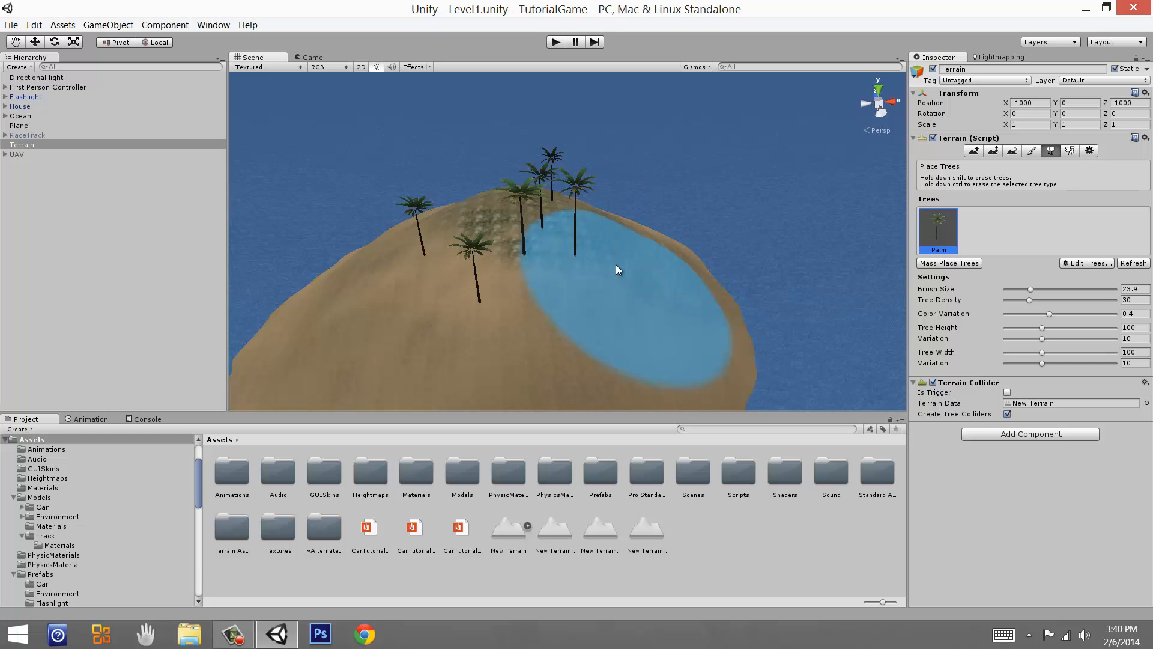
{"action": "mouse_move", "coordinate": [499, 295]}
{"action": "left_mouse_down", "text": "alt"}
{"action": "mouse_move", "coordinate": [489, 272]}
{"action": "mouse_move", "coordinate": [876, 215]}
{"action": "mouse_move", "coordinate": [634, 214]}
{"action": "mouse_move", "coordinate": [599, 242]}
{"action": "mouse_move", "coordinate": [445, 179]}
{"action": "mouse_move", "coordinate": [613, 285]}
{"action": "mouse_move", "coordinate": [586, 110]}
{"action": "mouse_move", "coordinate": [587, 252]}
{"action": "mouse_move", "coordinate": [756, 273]}
{"action": "mouse_move", "coordinate": [618, 146]}
{"action": "mouse_move", "coordinate": [592, 171]}
{"action": "mouse_move", "coordinate": [612, 258]}
{"action": "mouse_move", "coordinate": [607, 198]}
{"action": "left_mouse_up", "text": "alt"}
Paint the brown rocky ground texture onto the small island's sandy slope with a brush size of 17.
{"action": "left_click", "coordinate": [1032, 151]}
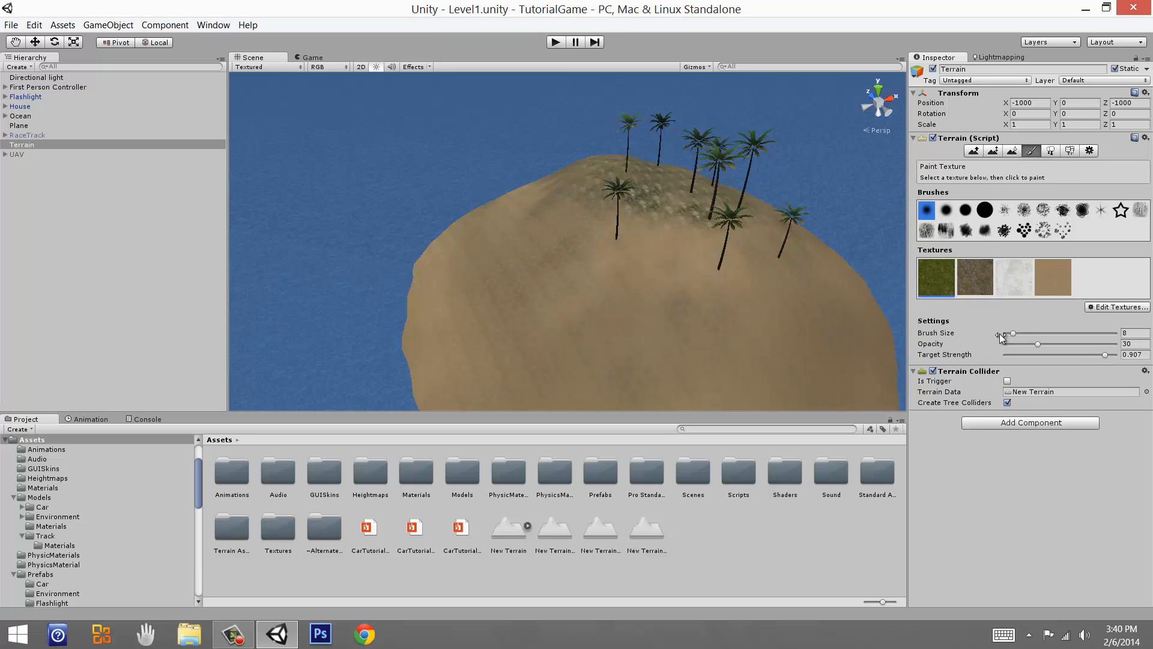
{"action": "left_click_drag", "start_coordinate": [1023, 334], "coordinate": [1025, 333]}
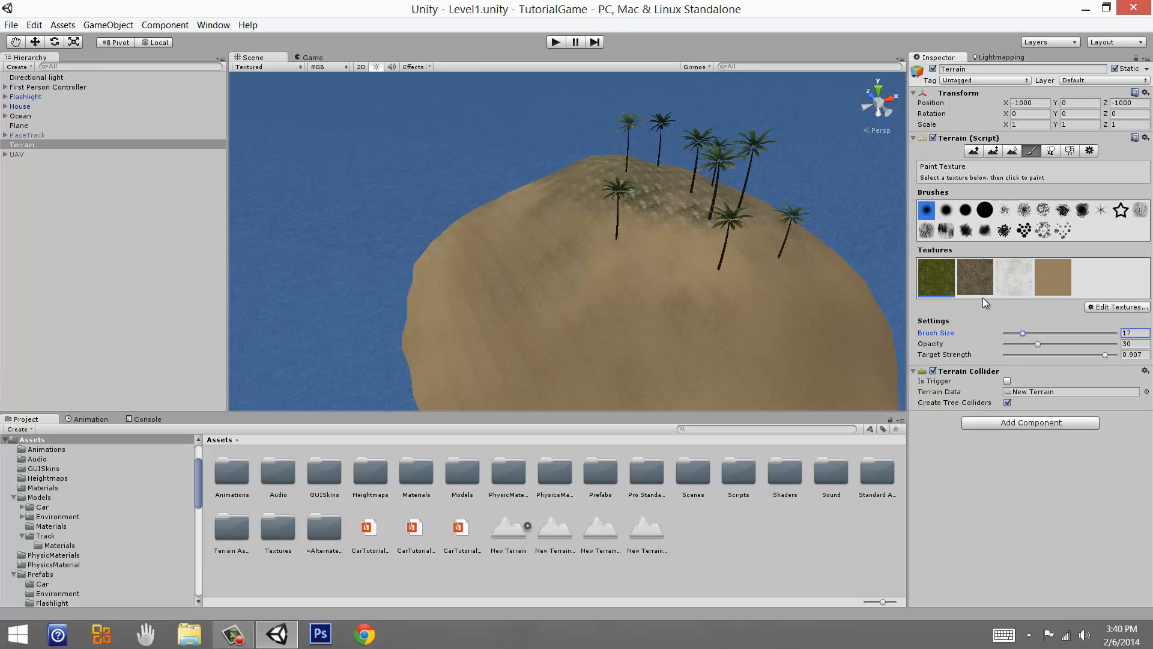
{"action": "left_click", "coordinate": [1040, 277]}
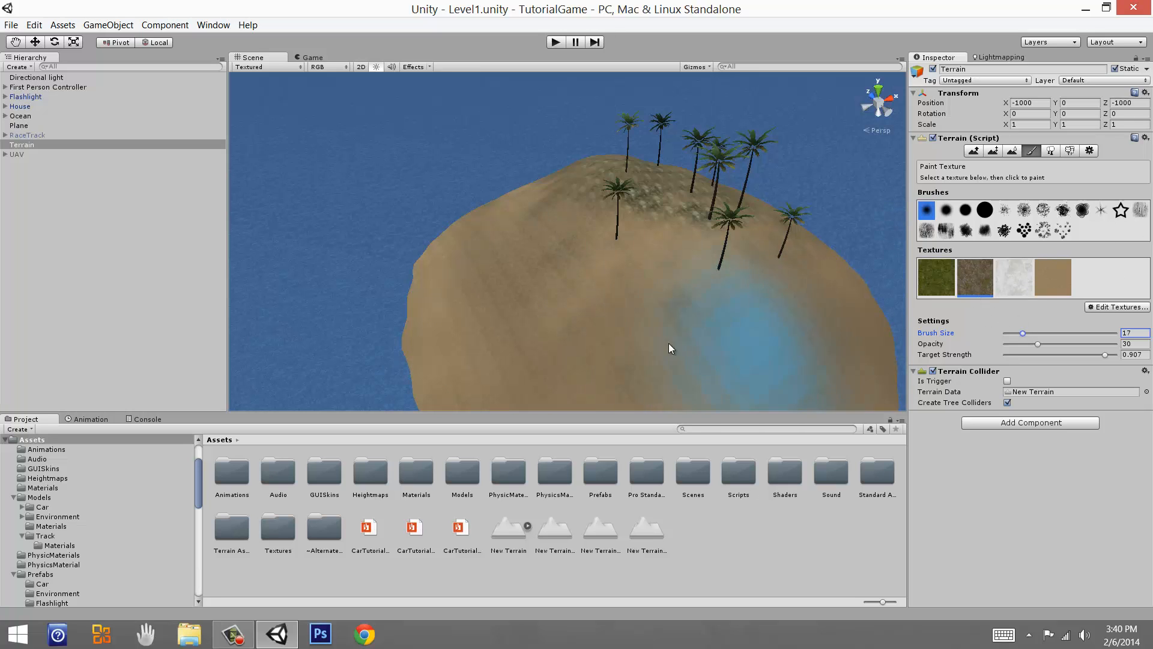
{"action": "left_click_drag", "start_coordinate": [669, 345], "coordinate": [466, 297]}
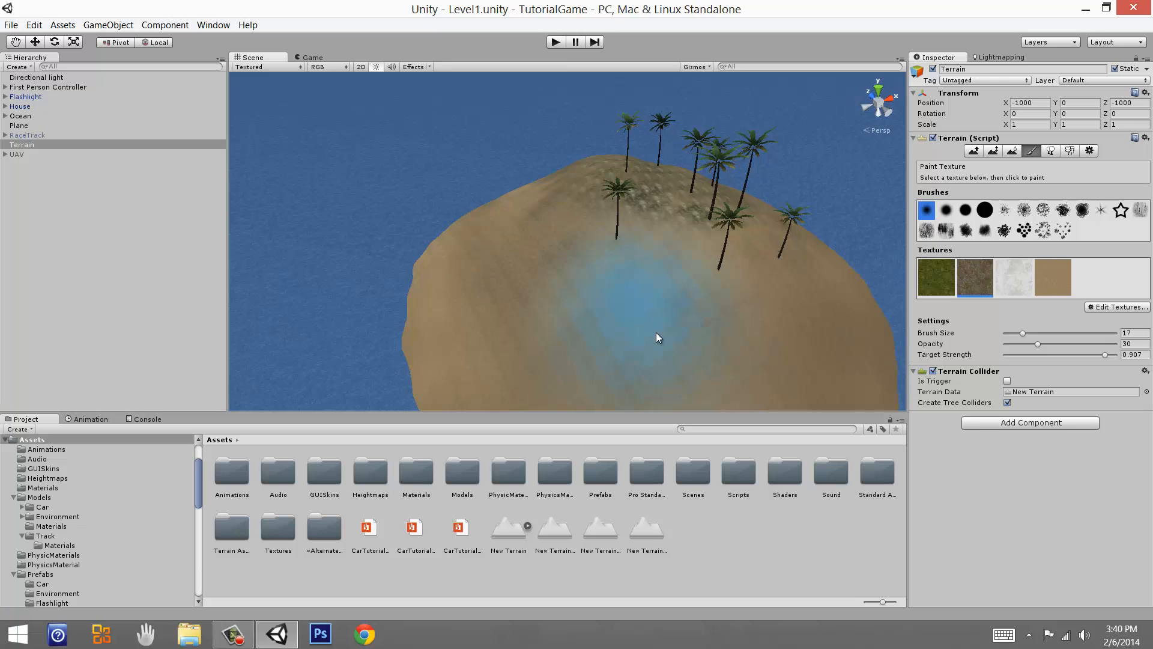
{"action": "middle_click_drag", "start_coordinate": [656, 332], "coordinate": [650, 304]}
Set the texture brush to opacity 14 and target strength 0.433, and blend the rocky texture over the small island's other sides.
{"action": "left_click", "coordinate": [1053, 355]}
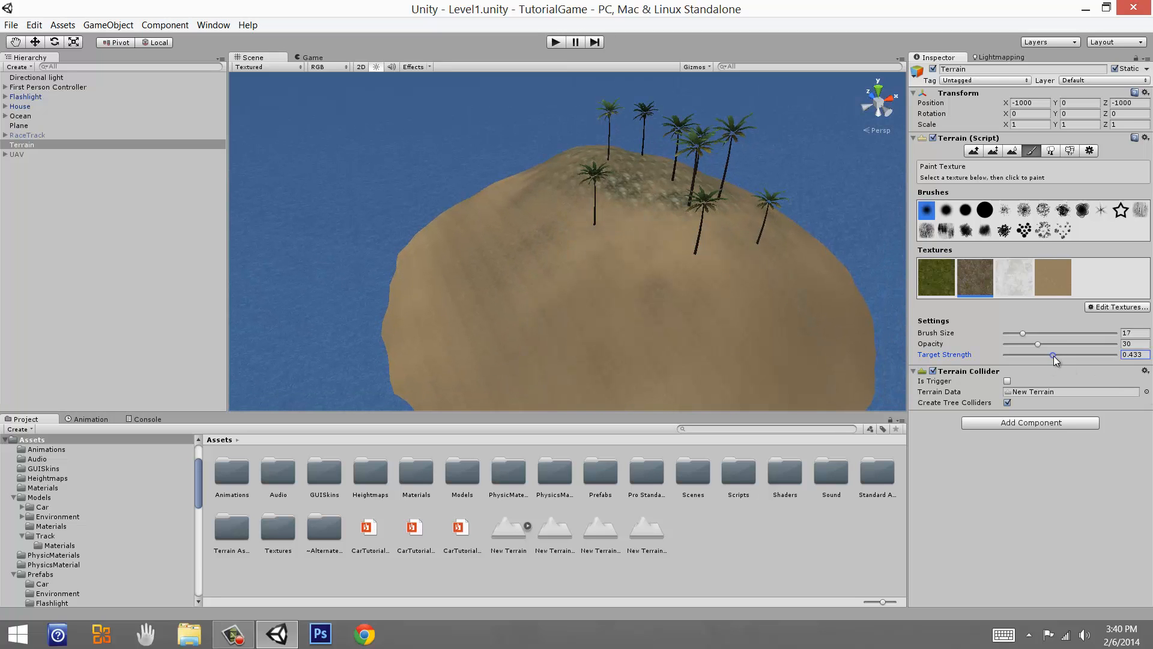
{"action": "left_click", "coordinate": [1020, 344]}
{"action": "middle_click_drag", "start_coordinate": [628, 309], "coordinate": [445, 303]}
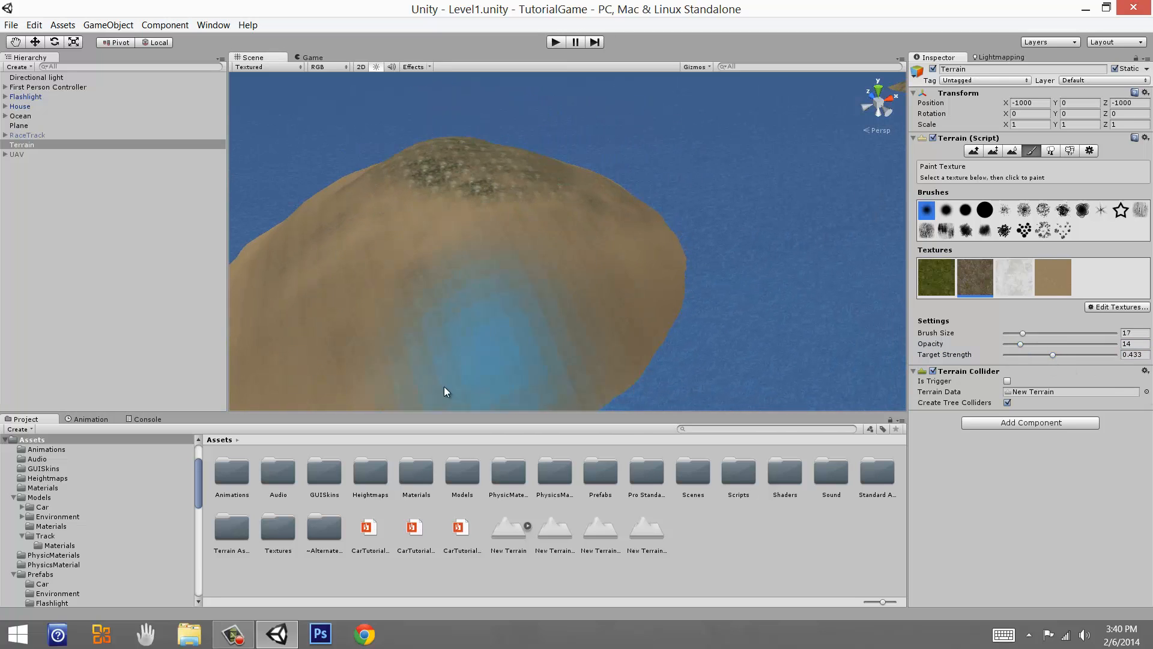
{"action": "middle_click_drag", "start_coordinate": [695, 333], "coordinate": [27, 376]}
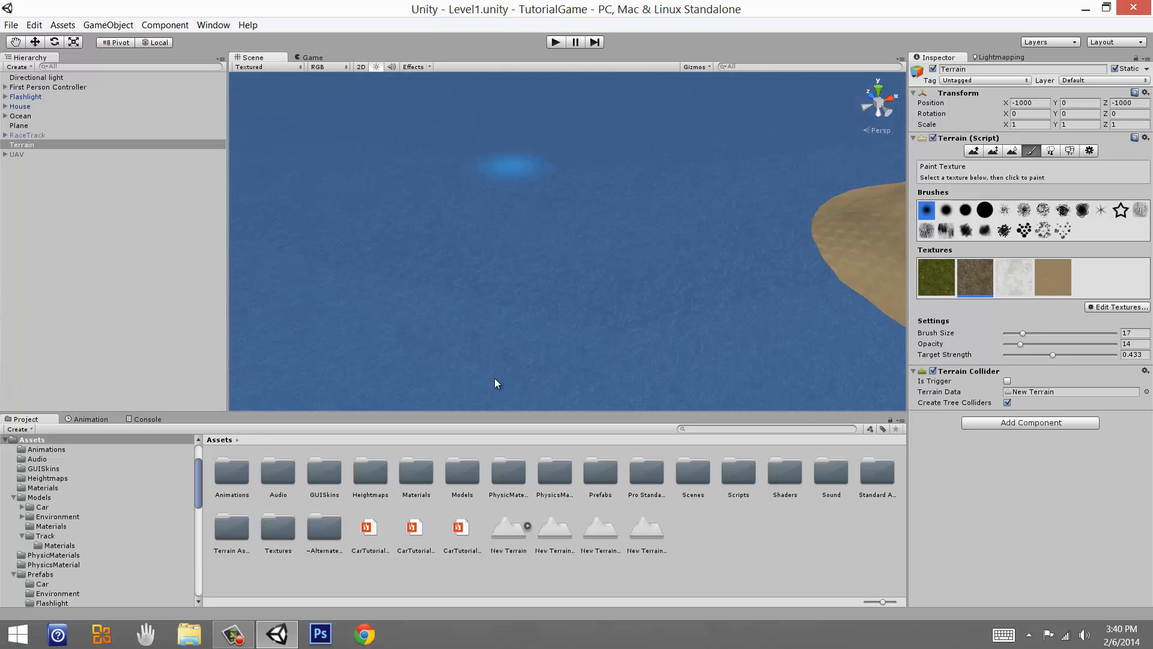
{"action": "right_click_drag", "start_coordinate": [582, 331], "coordinate": [749, 307]}
{"action": "key", "text": "w"}
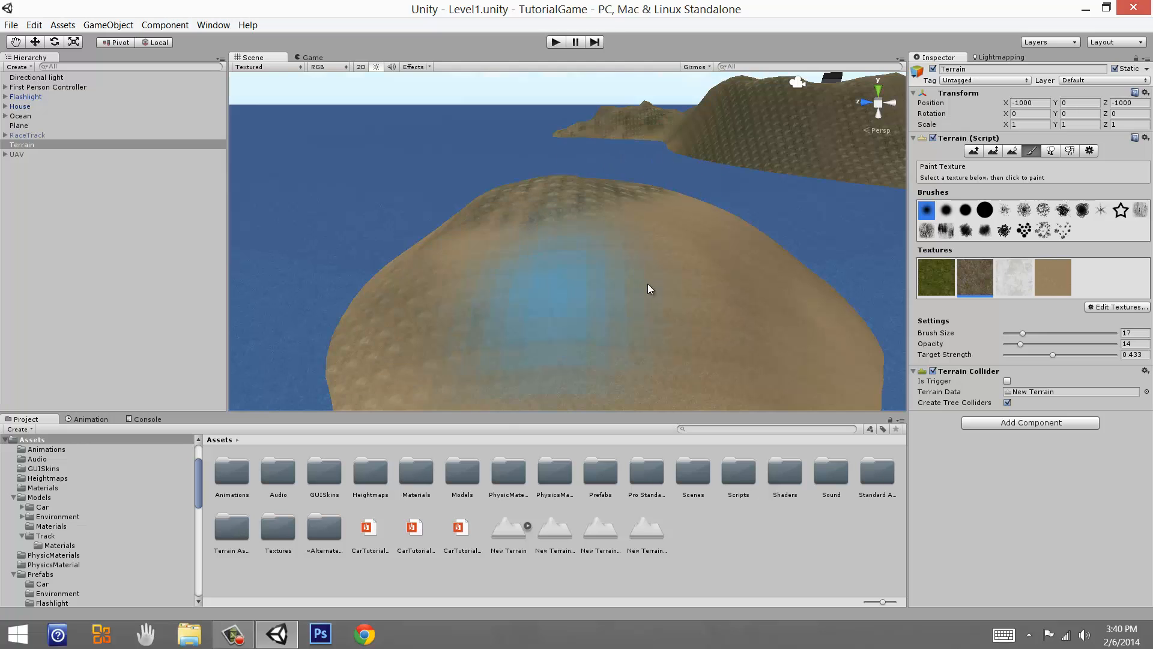
{"action": "right_click_drag", "start_coordinate": [690, 258], "coordinate": [608, 249]}
{"action": "mouse_move", "coordinate": [608, 249]}
{"action": "middle_mouse_down"}
{"action": "mouse_move", "coordinate": [535, 288]}
{"action": "mouse_move", "coordinate": [786, 352]}
{"action": "middle_mouse_up"}
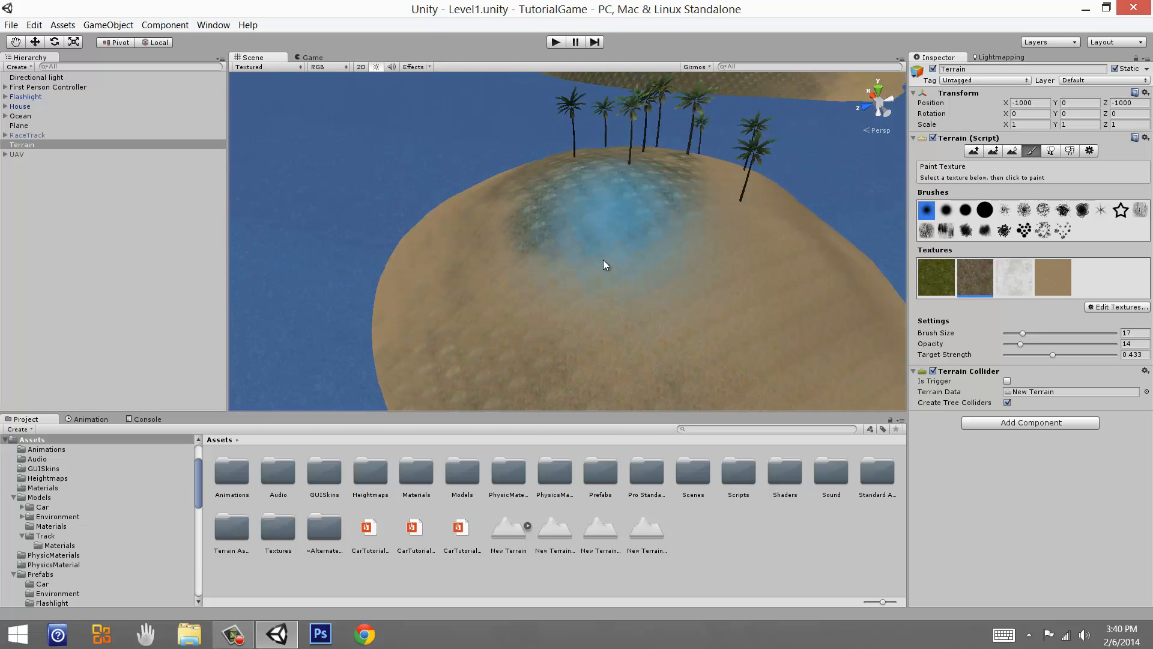
{"action": "right_click_drag", "start_coordinate": [776, 255], "coordinate": [528, 197]}
{"action": "key", "text": "w"}
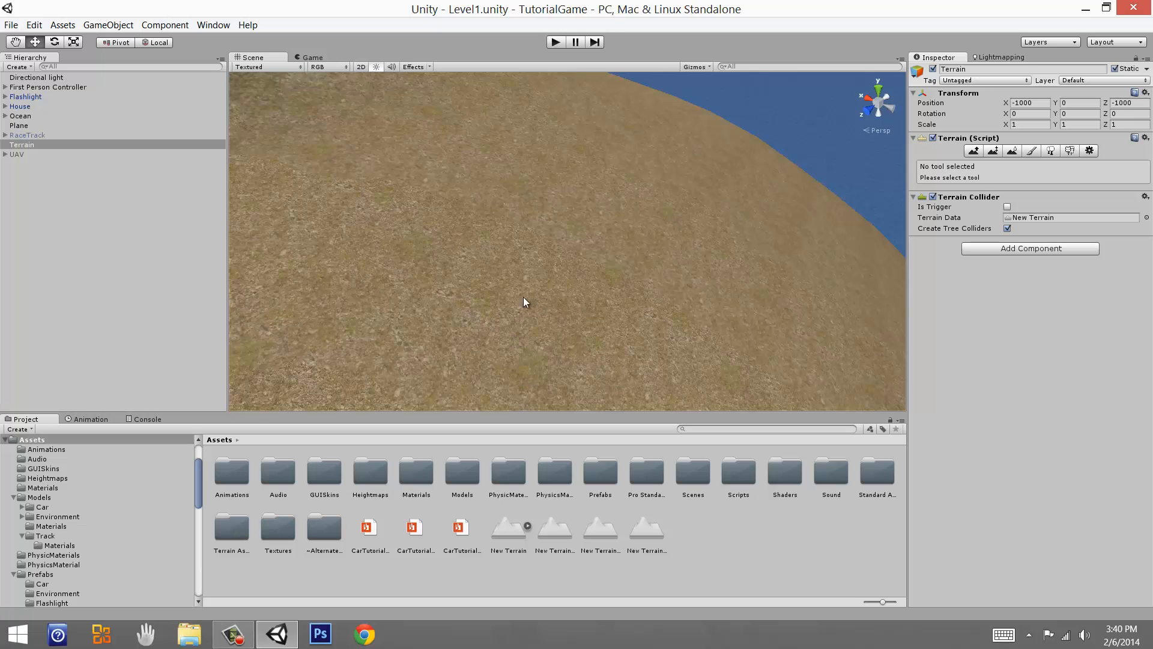
Paint the green grass texture over the small palm island's rocky hilltop with brush size 17 and opacity 14.
{"action": "right_click_drag", "start_coordinate": [628, 271], "coordinate": [578, 239]}
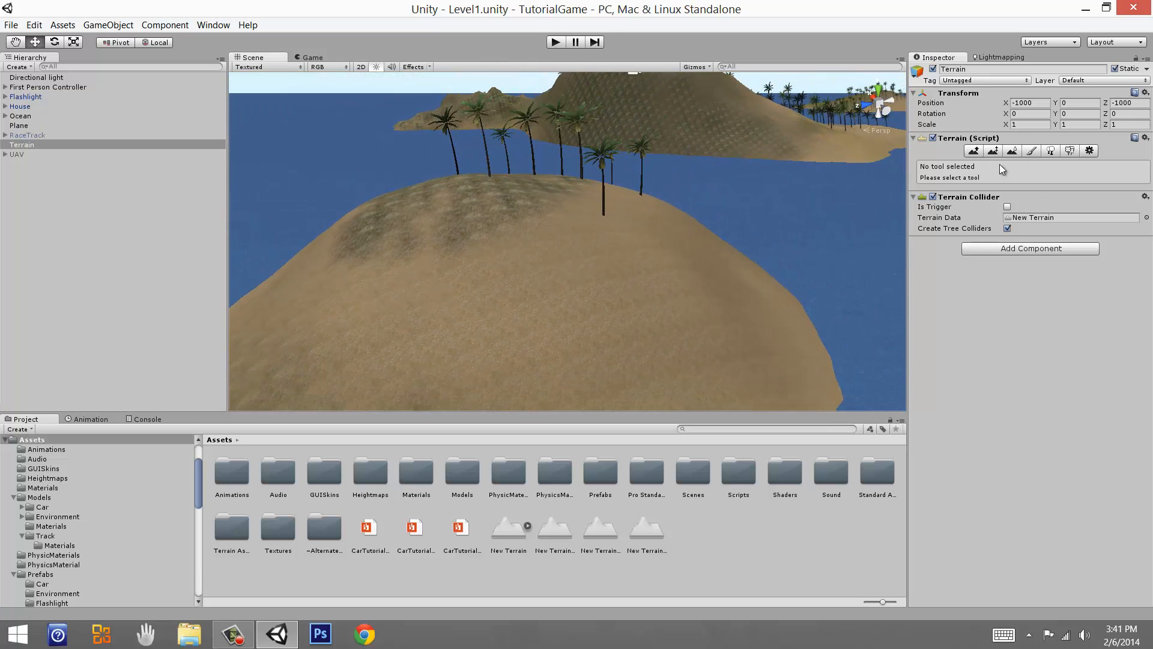
{"action": "left_click", "coordinate": [1031, 151]}
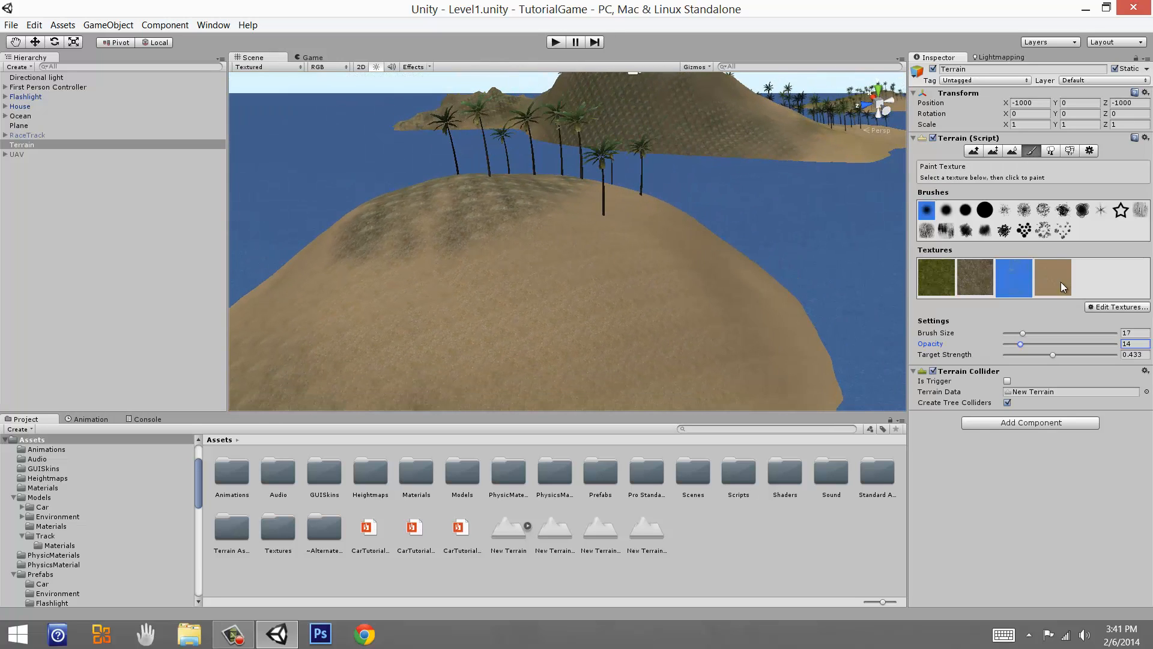
{"action": "left_click", "coordinate": [1013, 278]}
{"action": "mouse_move", "coordinate": [615, 227]}
{"action": "right_mouse_down"}
{"action": "mouse_move", "coordinate": [775, 381]}
{"action": "mouse_move", "coordinate": [662, 229]}
{"action": "mouse_move", "coordinate": [662, 292]}
{"action": "right_mouse_up"}
{"action": "key", "text": "shift+w"}
{"action": "mouse_move", "coordinate": [667, 250]}
{"action": "right_mouse_down"}
{"action": "mouse_move", "coordinate": [669, 263]}
{"action": "mouse_move", "coordinate": [677, 245]}
{"action": "mouse_move", "coordinate": [666, 275]}
{"action": "mouse_move", "coordinate": [654, 255]}
{"action": "right_mouse_up"}
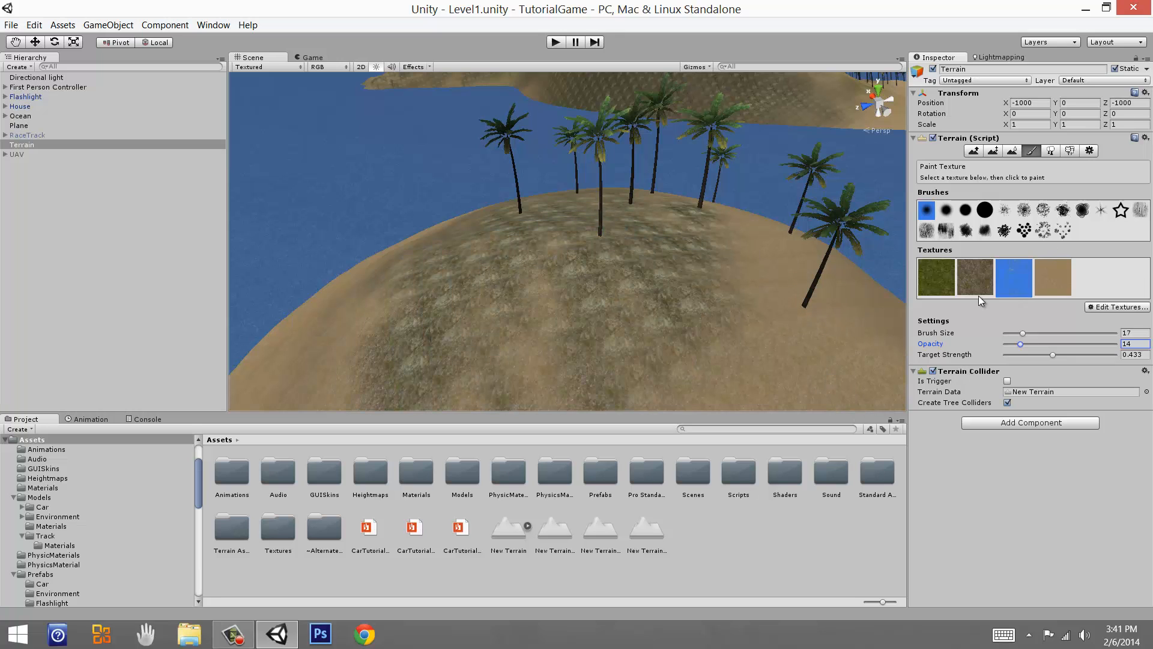
{"action": "left_click_drag", "start_coordinate": [592, 304], "coordinate": [813, 312]}
{"action": "mouse_move", "coordinate": [546, 300]}
{"action": "left_mouse_down"}
{"action": "mouse_move", "coordinate": [678, 297]}
{"action": "mouse_move", "coordinate": [799, 259]}
{"action": "left_mouse_up"}
{"action": "left_click_drag", "start_coordinate": [691, 268], "coordinate": [709, 263]}
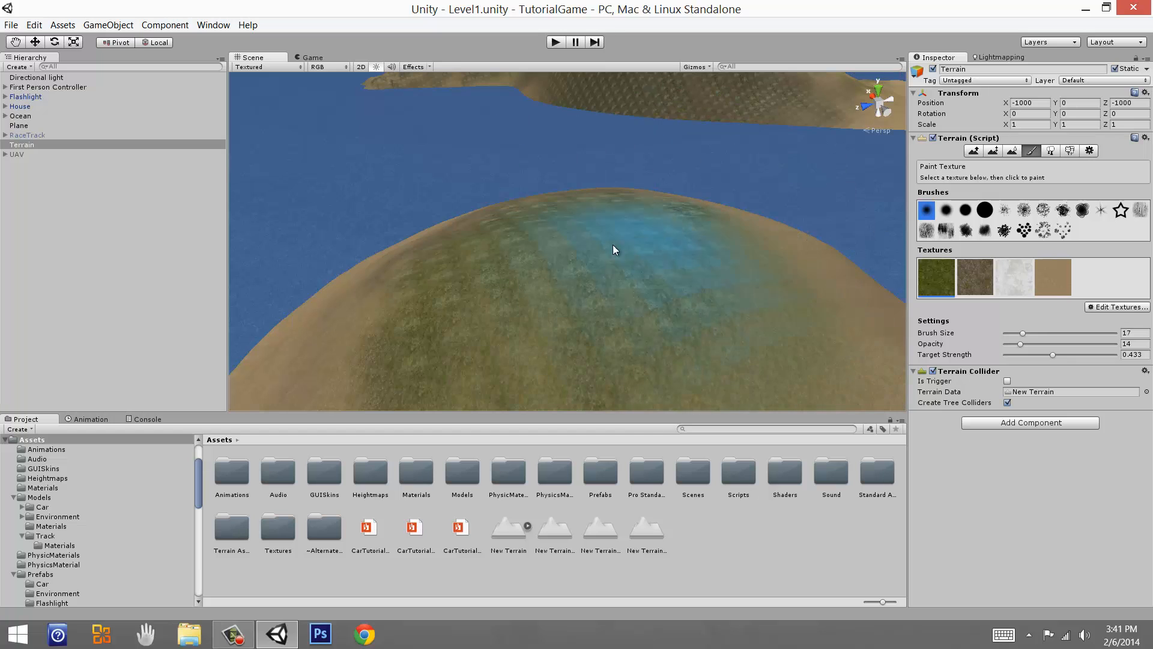
{"action": "mouse_move", "coordinate": [612, 245]}
{"action": "left_mouse_down"}
{"action": "mouse_move", "coordinate": [492, 336]}
{"action": "mouse_move", "coordinate": [799, 330]}
{"action": "left_mouse_up"}
Touch up the small island's edges around the grass with the brown rocky and sand textures.
{"action": "middle_click_drag", "start_coordinate": [546, 301], "coordinate": [1007, 68]}
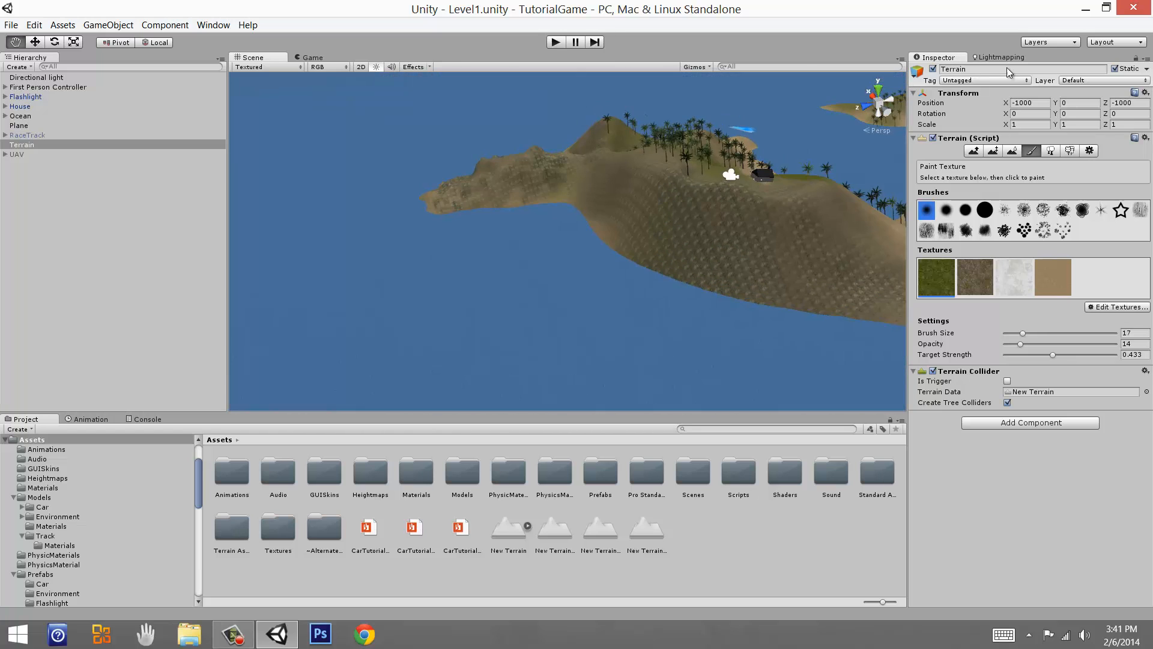
{"action": "right_click_drag", "start_coordinate": [471, 92], "coordinate": [792, 324]}
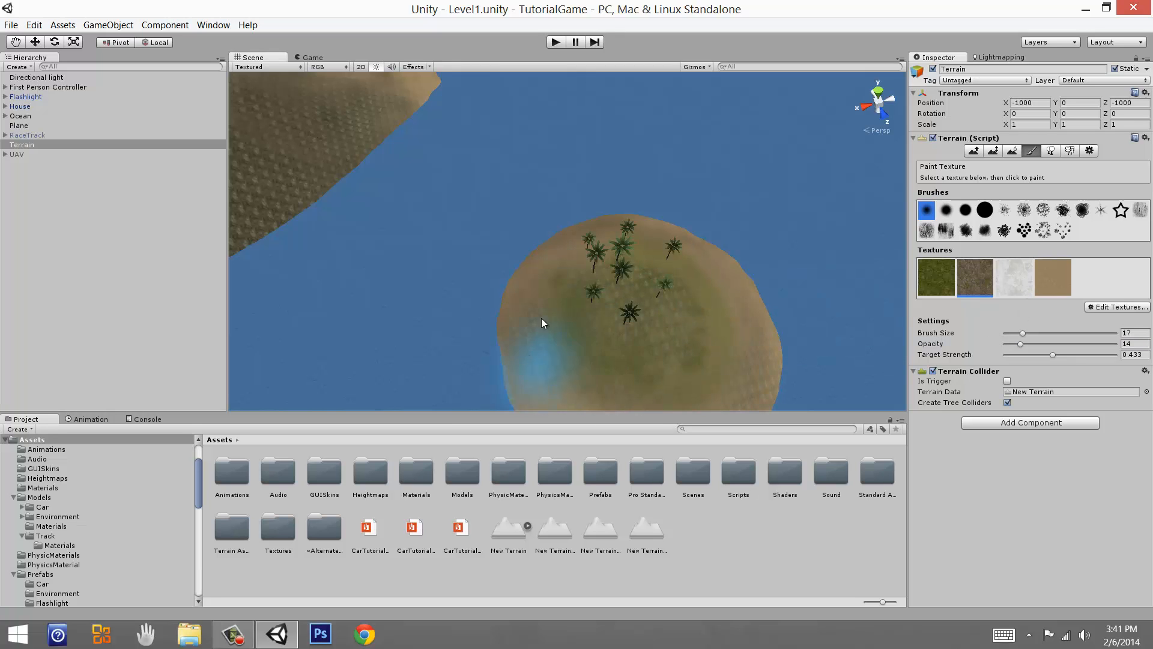
{"action": "middle_click_drag", "start_coordinate": [677, 294], "coordinate": [785, 66]}
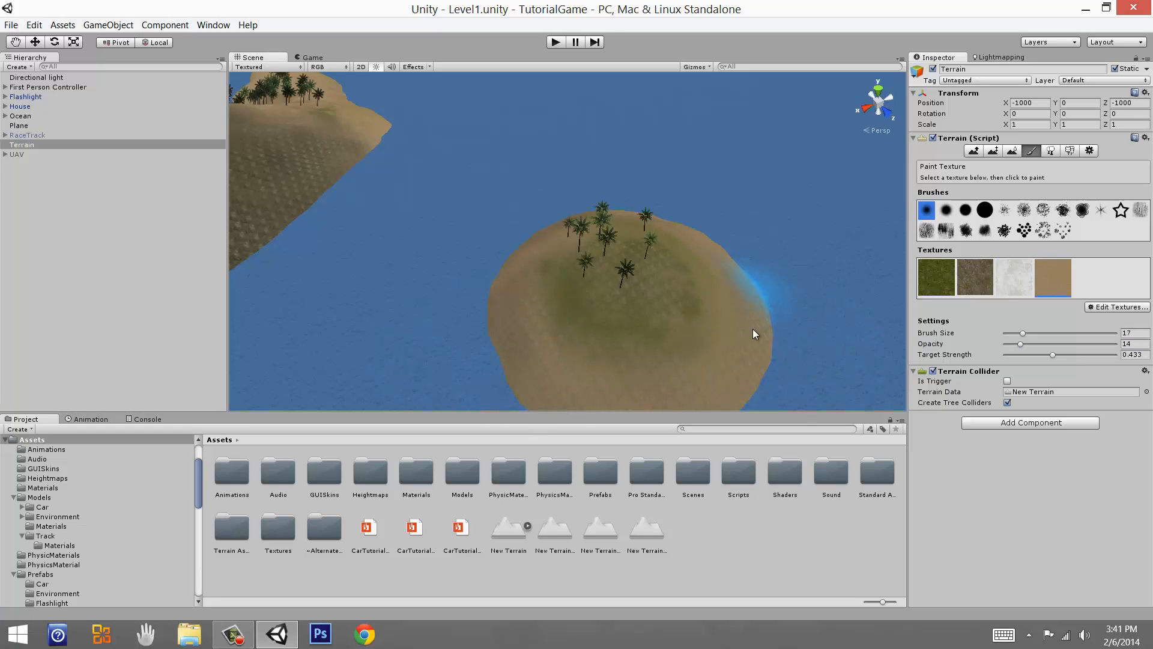
{"action": "left_click_drag", "start_coordinate": [591, 281], "coordinate": [545, 293], "text": "alt"}
Leave terrain painting and examine the grassy ground around the house and the view towards the distant islands.
{"action": "key", "text": "shift+w"}
{"action": "mouse_move", "coordinate": [546, 292]}
{"action": "right_mouse_down"}
{"action": "mouse_move", "coordinate": [577, 204]}
{"action": "mouse_move", "coordinate": [613, 301]}
{"action": "mouse_move", "coordinate": [603, 253]}
{"action": "mouse_move", "coordinate": [538, 236]}
{"action": "mouse_move", "coordinate": [422, 146]}
{"action": "mouse_move", "coordinate": [656, 206]}
{"action": "mouse_move", "coordinate": [661, 235]}
{"action": "mouse_move", "coordinate": [610, 186]}
{"action": "mouse_move", "coordinate": [664, 265]}
{"action": "mouse_move", "coordinate": [625, 212]}
{"action": "mouse_move", "coordinate": [589, 276]}
{"action": "mouse_move", "coordinate": [599, 278]}
{"action": "mouse_move", "coordinate": [579, 280]}
{"action": "mouse_move", "coordinate": [674, 277]}
{"action": "mouse_move", "coordinate": [695, 204]}
{"action": "mouse_move", "coordinate": [571, 275]}
{"action": "mouse_move", "coordinate": [682, 265]}
{"action": "mouse_move", "coordinate": [391, 255]}
{"action": "mouse_move", "coordinate": [432, 262]}
{"action": "mouse_move", "coordinate": [425, 134]}
{"action": "mouse_move", "coordinate": [469, 220]}
{"action": "mouse_move", "coordinate": [751, 222]}
{"action": "mouse_move", "coordinate": [709, 238]}
{"action": "mouse_move", "coordinate": [704, 226]}
{"action": "mouse_move", "coordinate": [759, 221]}
{"action": "mouse_move", "coordinate": [814, 242]}
{"action": "mouse_move", "coordinate": [18, 226]}
{"action": "mouse_move", "coordinate": [296, 180]}
{"action": "mouse_move", "coordinate": [297, 212]}
{"action": "mouse_move", "coordinate": [293, 180]}
{"action": "mouse_move", "coordinate": [276, 201]}
{"action": "mouse_move", "coordinate": [353, 190]}
{"action": "mouse_move", "coordinate": [318, 280]}
{"action": "mouse_move", "coordinate": [180, 258]}
{"action": "right_mouse_up"}
{"action": "key", "text": "w"}
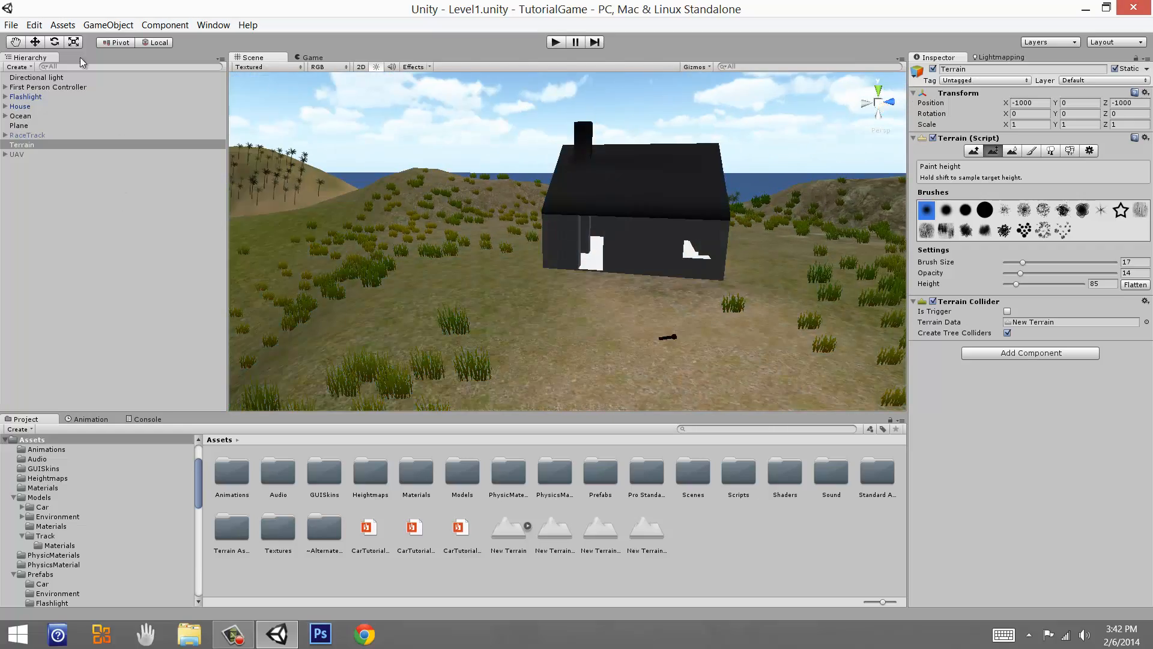
{"action": "left_click", "coordinate": [39, 42]}
{"action": "right_click_drag", "start_coordinate": [480, 134], "coordinate": [395, 116]}
{"action": "left_click", "coordinate": [396, 116]}
{"action": "mouse_move", "coordinate": [556, 240]}
{"action": "right_mouse_down"}
{"action": "mouse_move", "coordinate": [374, 231]}
{"action": "mouse_move", "coordinate": [551, 250]}
{"action": "mouse_move", "coordinate": [679, 237]}
{"action": "mouse_move", "coordinate": [738, 172]}
{"action": "right_mouse_up"}
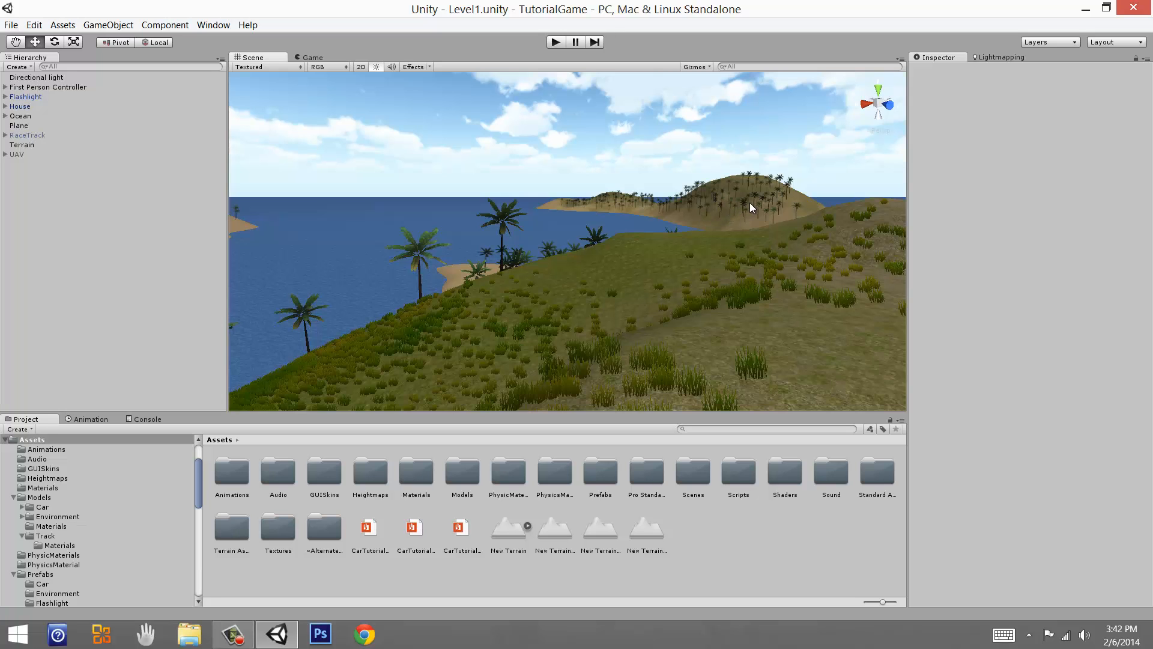
{"action": "right_click_drag", "start_coordinate": [749, 203], "coordinate": [794, 207]}
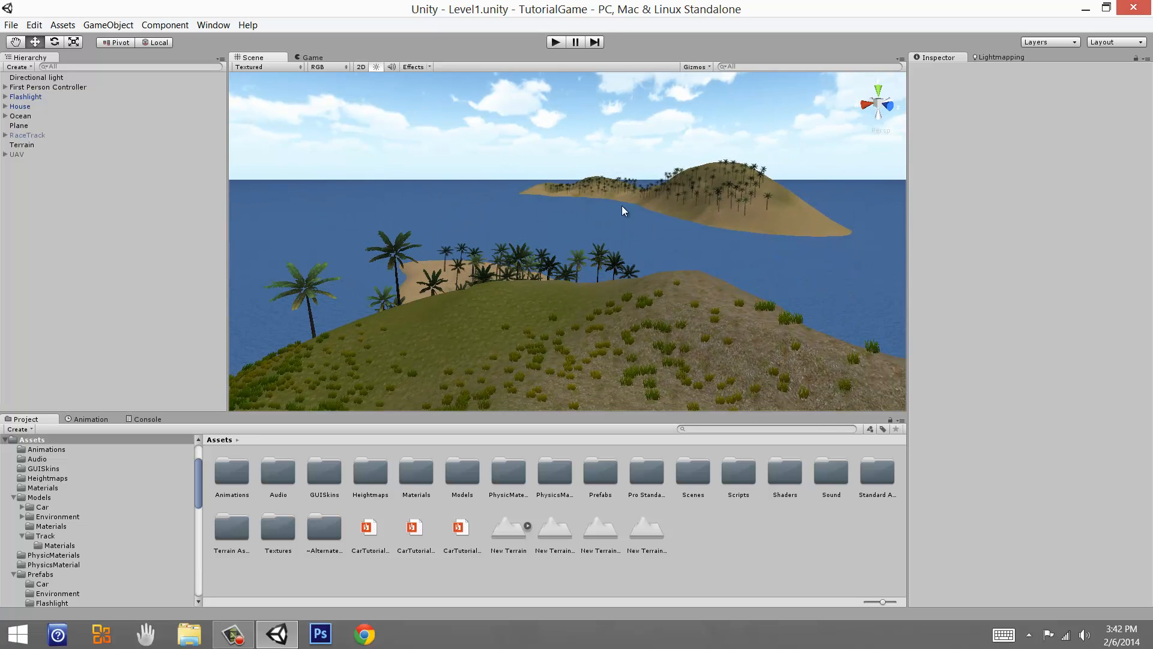
Paint the sand texture on the distant small palm island with brush size 17, opacity 31 and target strength 0.613.
{"action": "right_click_drag", "start_coordinate": [683, 230], "coordinate": [462, 208]}
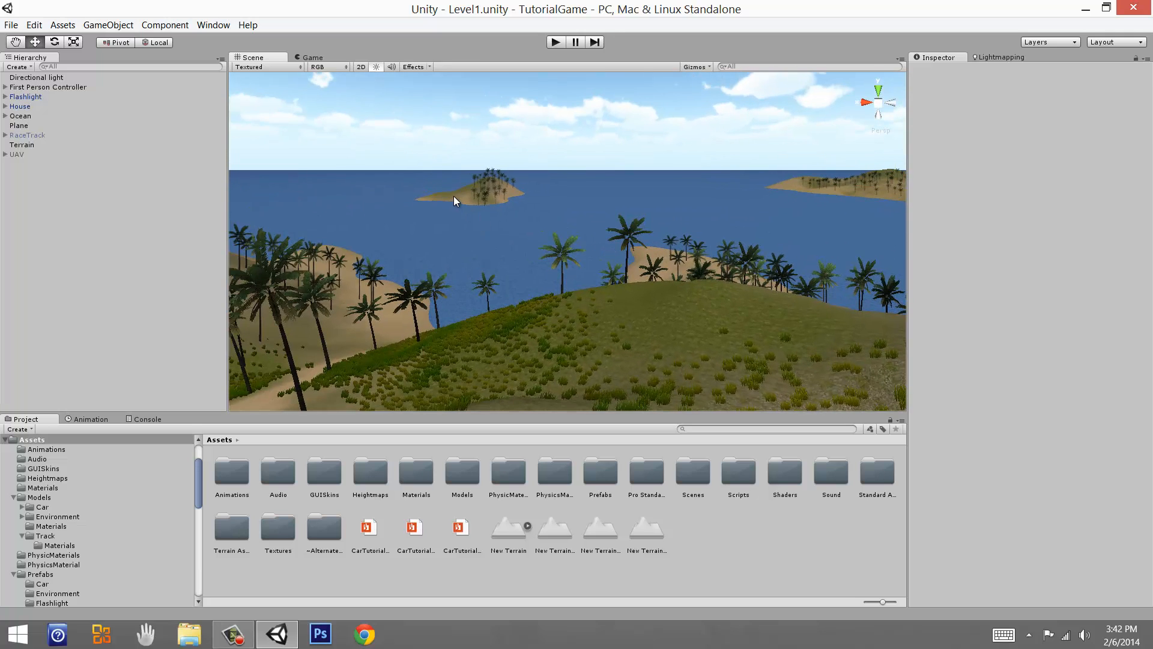
{"action": "left_click", "coordinate": [449, 196]}
{"action": "left_click", "coordinate": [1032, 151]}
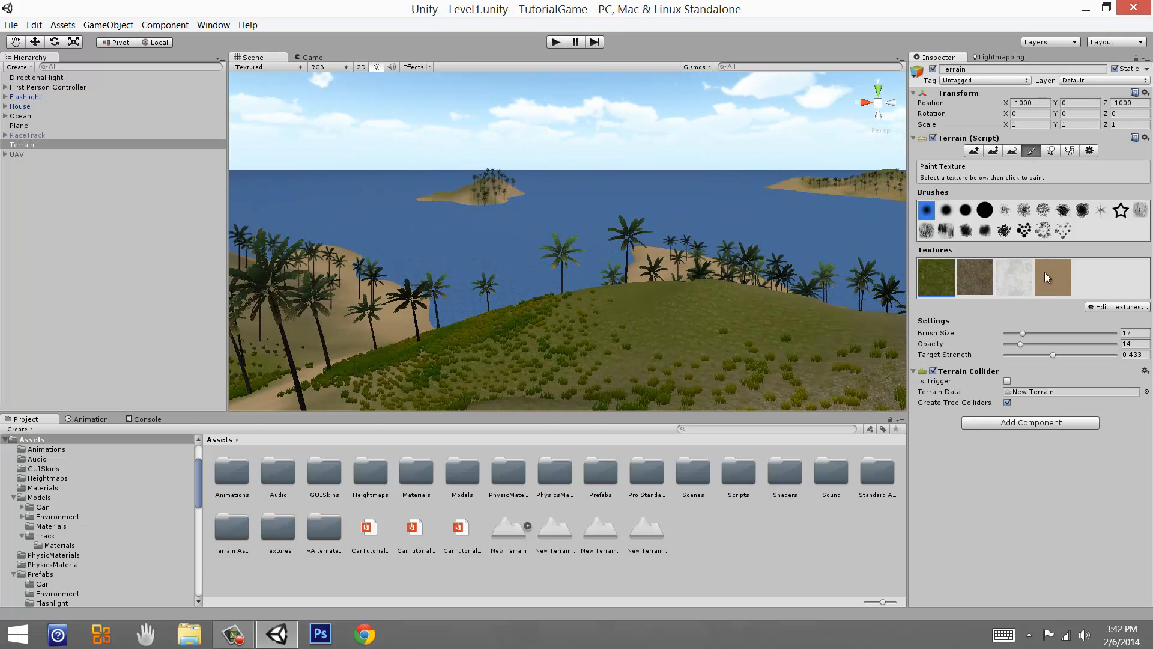
{"action": "mouse_move", "coordinate": [449, 196]}
{"action": "left_mouse_down"}
{"action": "mouse_move", "coordinate": [424, 193]}
{"action": "mouse_move", "coordinate": [461, 188]}
{"action": "left_mouse_up"}
{"action": "left_click", "coordinate": [1039, 343]}
{"action": "left_click", "coordinate": [1073, 354]}
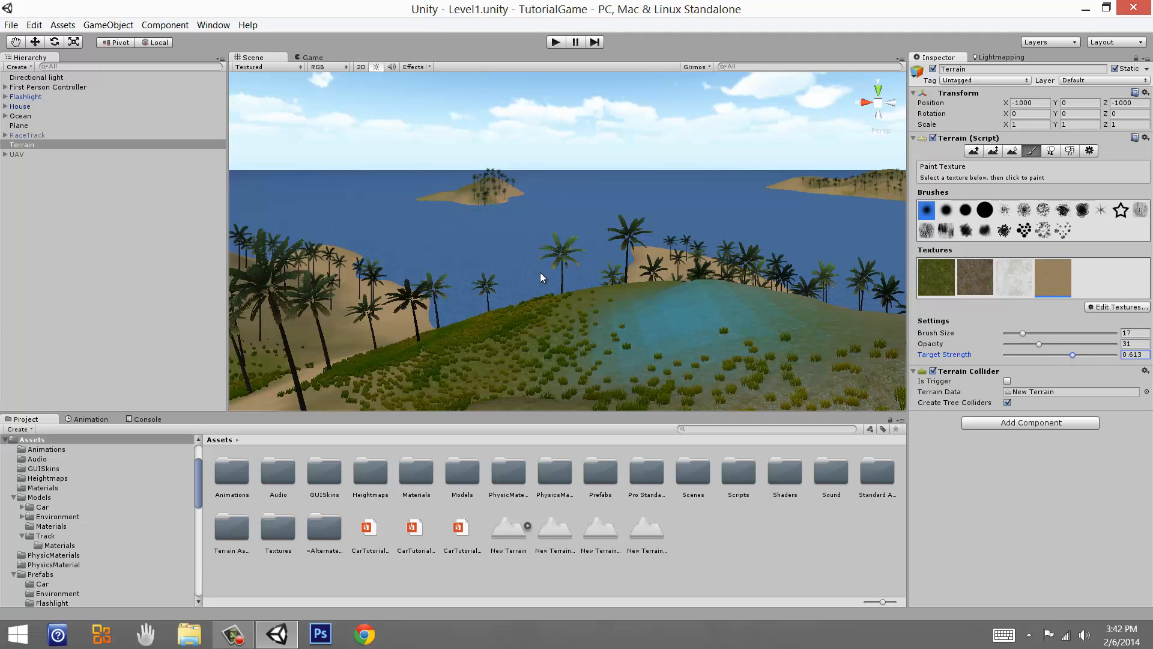
{"action": "left_click_drag", "start_coordinate": [442, 206], "coordinate": [440, 201]}
Leave texture painting and examine the main island around the house and the bare rocky hills beside the grassy slope.
{"action": "mouse_move", "coordinate": [594, 259]}
{"action": "right_mouse_down"}
{"action": "mouse_move", "coordinate": [673, 255]}
{"action": "mouse_move", "coordinate": [823, 203]}
{"action": "right_mouse_up"}
{"action": "mouse_move", "coordinate": [539, 173]}
{"action": "right_mouse_down"}
{"action": "mouse_move", "coordinate": [637, 224]}
{"action": "mouse_move", "coordinate": [414, 217]}
{"action": "mouse_move", "coordinate": [494, 259]}
{"action": "mouse_move", "coordinate": [846, 286]}
{"action": "mouse_move", "coordinate": [795, 308]}
{"action": "mouse_move", "coordinate": [755, 13]}
{"action": "mouse_move", "coordinate": [489, 620]}
{"action": "right_mouse_up"}
{"action": "key", "text": "s"}
{"action": "left_click", "coordinate": [36, 41]}
{"action": "right_click_drag", "start_coordinate": [642, 325], "coordinate": [412, 313]}
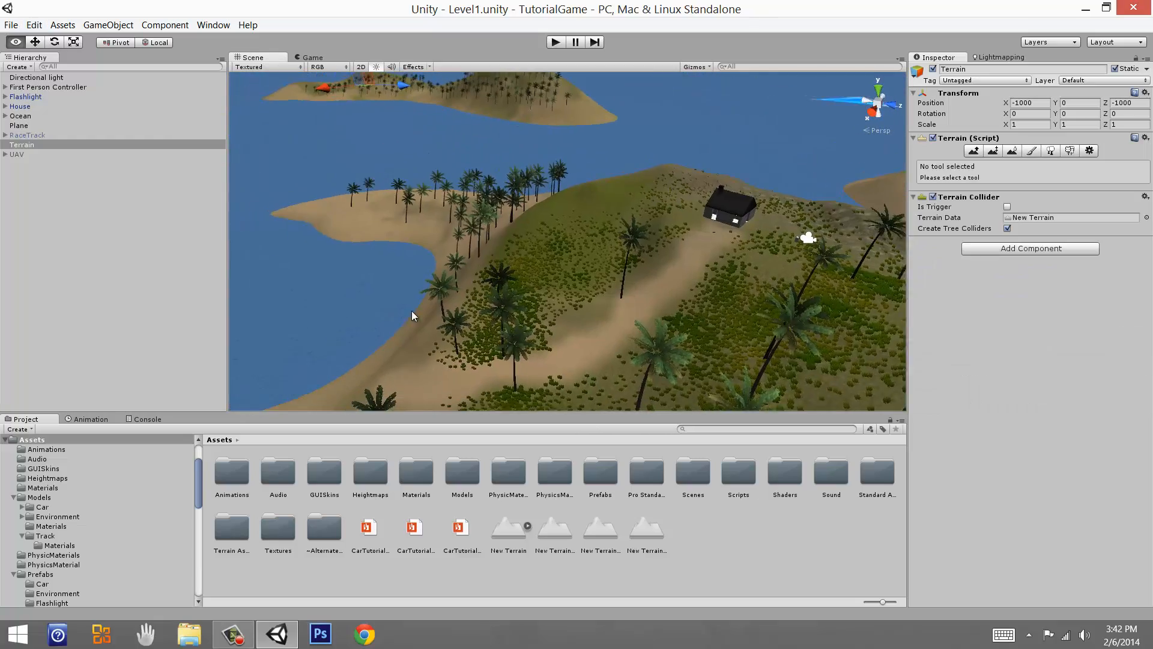
{"action": "right_click_drag", "start_coordinate": [519, 314], "coordinate": [694, 288]}
{"action": "middle_click_drag", "start_coordinate": [751, 326], "coordinate": [384, 220]}
{"action": "right_click_drag", "start_coordinate": [384, 219], "coordinate": [632, 163]}
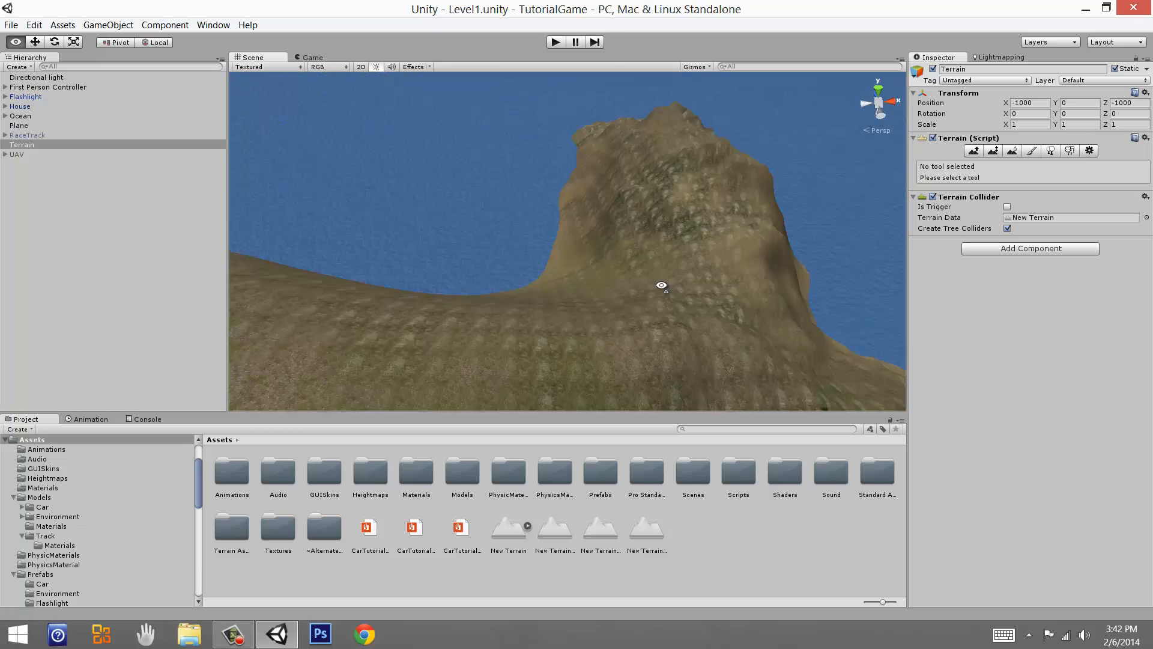
{"action": "right_click_drag", "start_coordinate": [561, 307], "coordinate": [917, 174]}
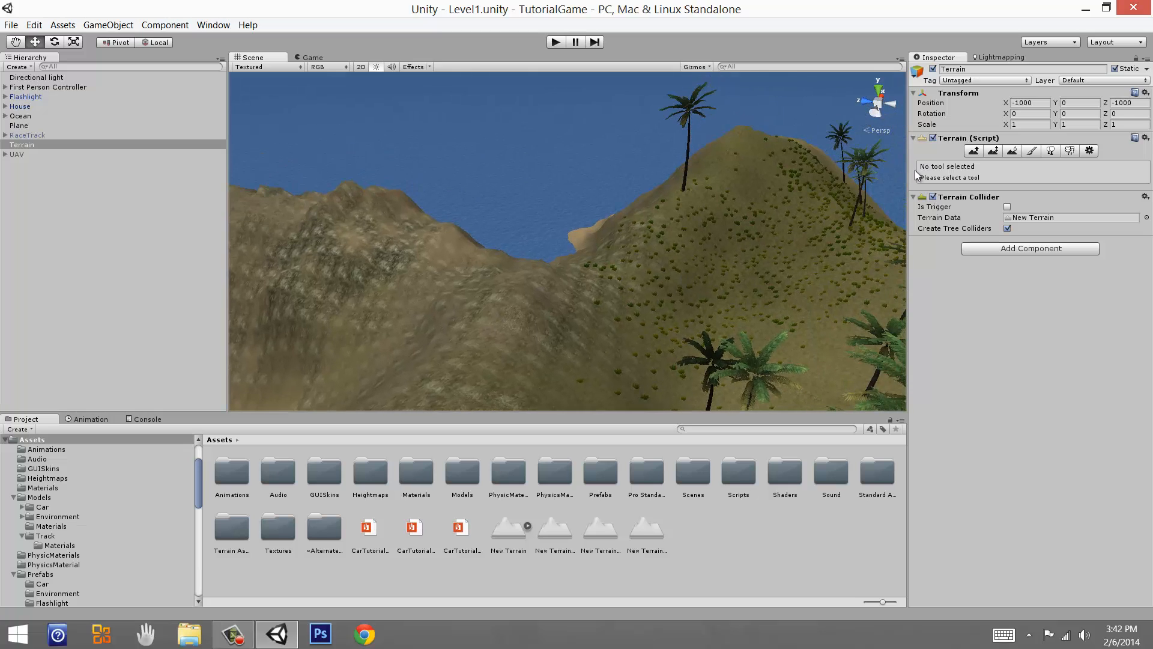
Raise jagged peaks on the grassy hillside with a scattered brush at size 17 and opacity 31, and lower them again.
{"action": "left_click", "coordinate": [974, 151]}
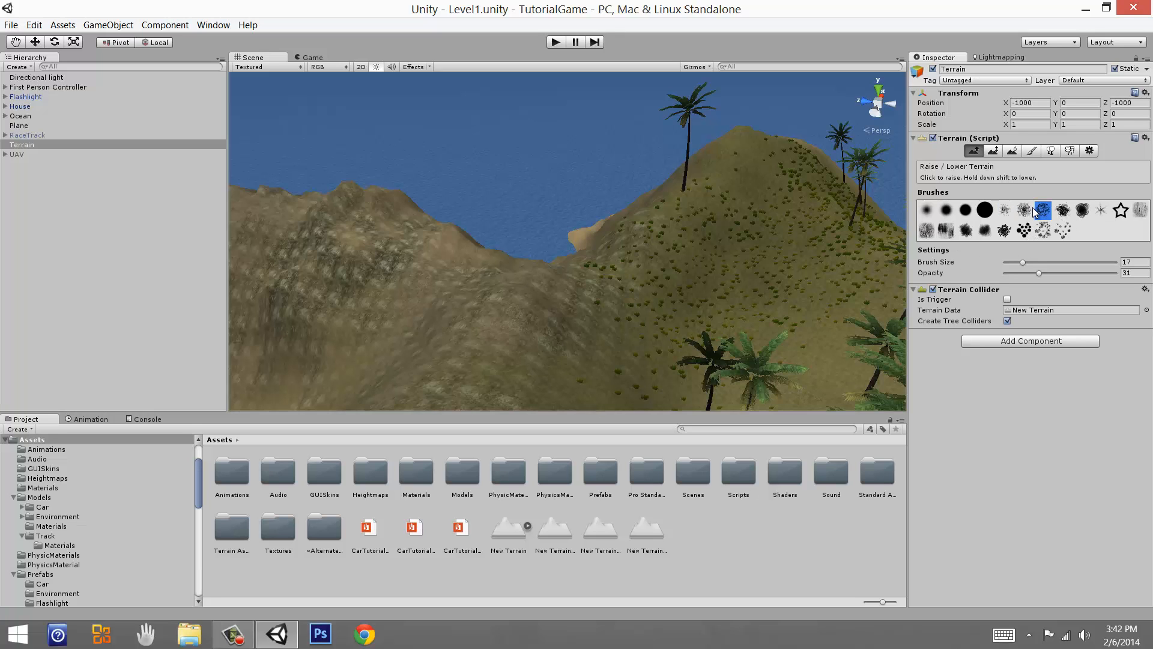
{"action": "mouse_move", "coordinate": [590, 310]}
{"action": "right_mouse_down"}
{"action": "mouse_move", "coordinate": [636, 288]}
{"action": "mouse_move", "coordinate": [632, 272]}
{"action": "right_mouse_up"}
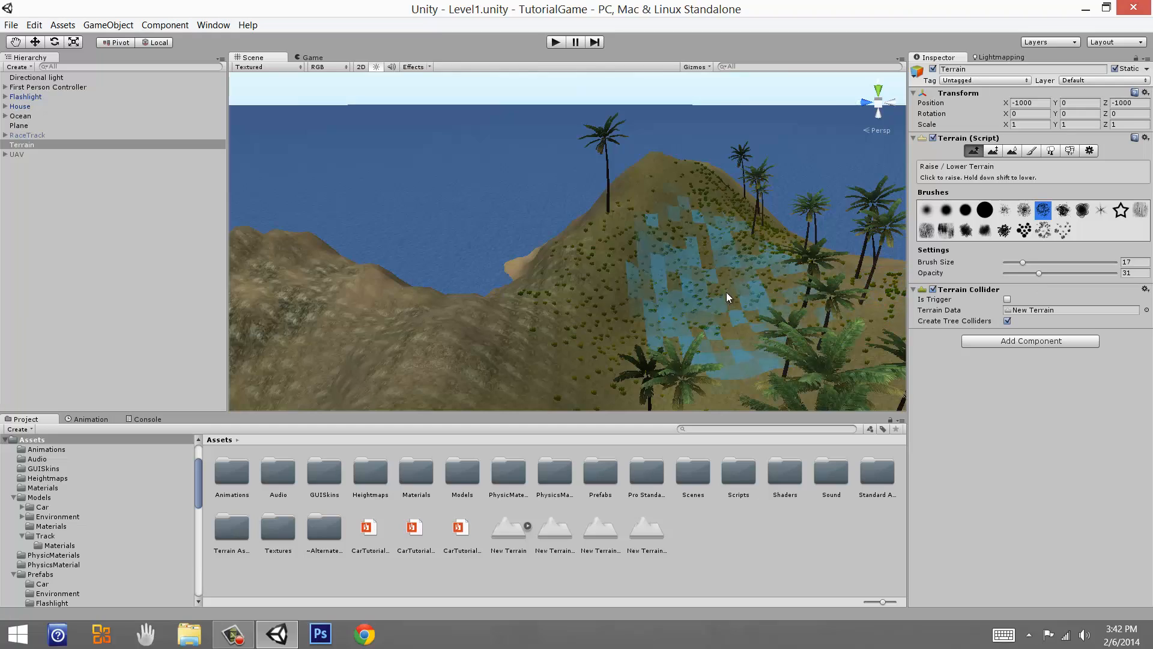
{"action": "mouse_move", "coordinate": [726, 292]}
{"action": "left_mouse_down"}
{"action": "mouse_move", "coordinate": [715, 268]}
{"action": "mouse_move", "coordinate": [618, 332]}
{"action": "mouse_move", "coordinate": [795, 278]}
{"action": "mouse_move", "coordinate": [343, 330]}
{"action": "mouse_move", "coordinate": [684, 276]}
{"action": "mouse_move", "coordinate": [624, 283]}
{"action": "mouse_move", "coordinate": [710, 303]}
{"action": "left_mouse_up"}
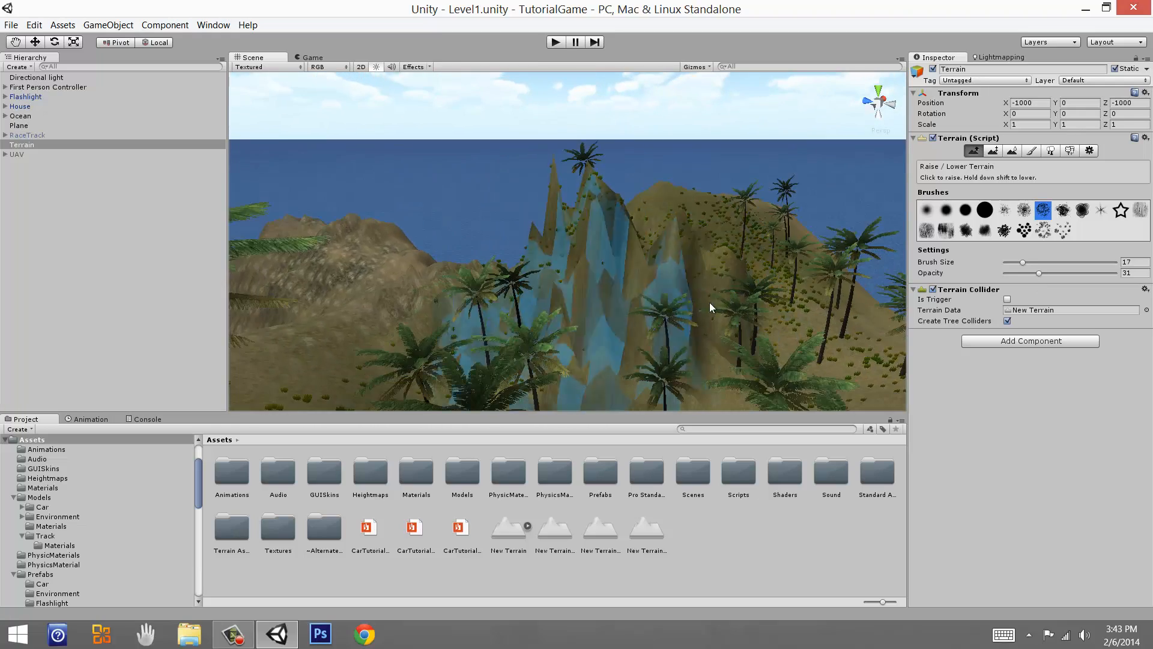
{"action": "left_click_drag", "start_coordinate": [807, 252], "coordinate": [824, 269], "text": "alt"}
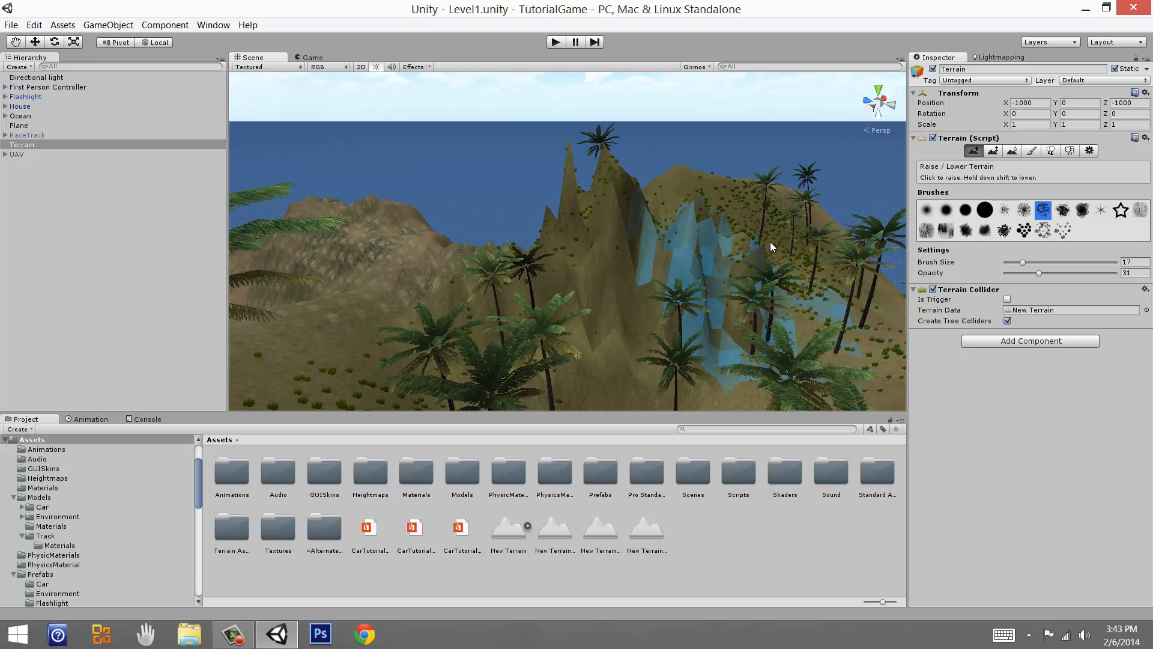
{"action": "mouse_move", "coordinate": [770, 241]}
{"action": "left_mouse_down", "text": "shift"}
{"action": "mouse_move", "coordinate": [683, 258]}
{"action": "mouse_move", "coordinate": [806, 244]}
{"action": "left_mouse_up", "text": "shift"}
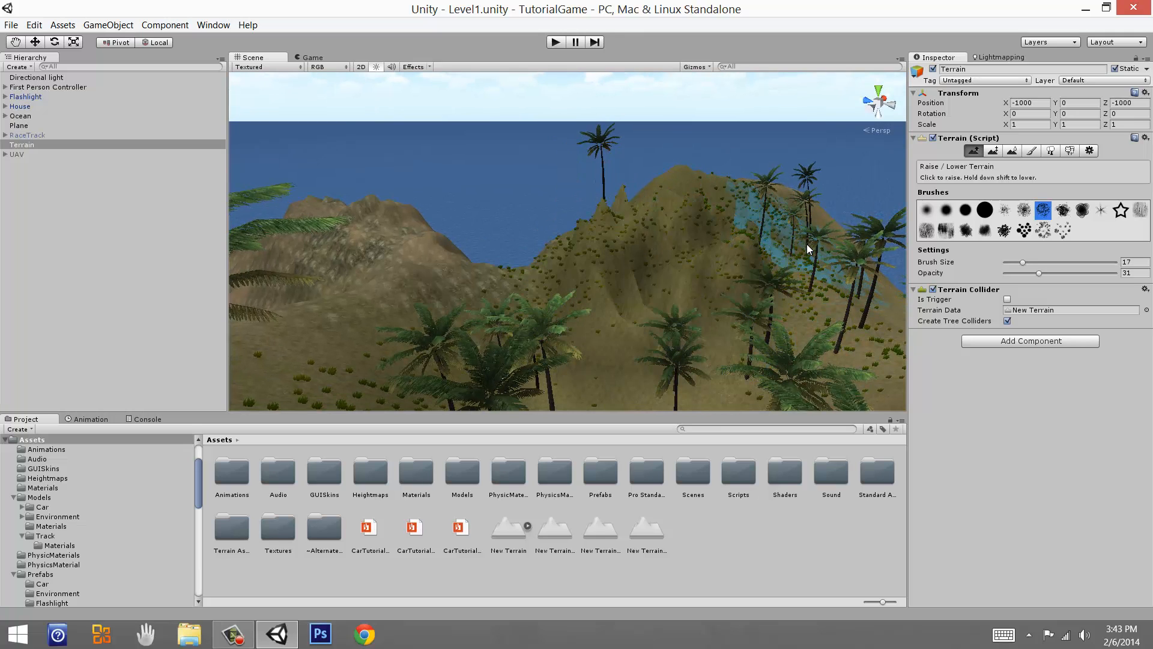
Raise a new island hill from the open sea with the soft round brush at size 54 and opacity 31.
{"action": "middle_click_drag", "start_coordinate": [662, 250], "coordinate": [489, 271]}
{"action": "right_click_drag", "start_coordinate": [601, 277], "coordinate": [736, 273]}
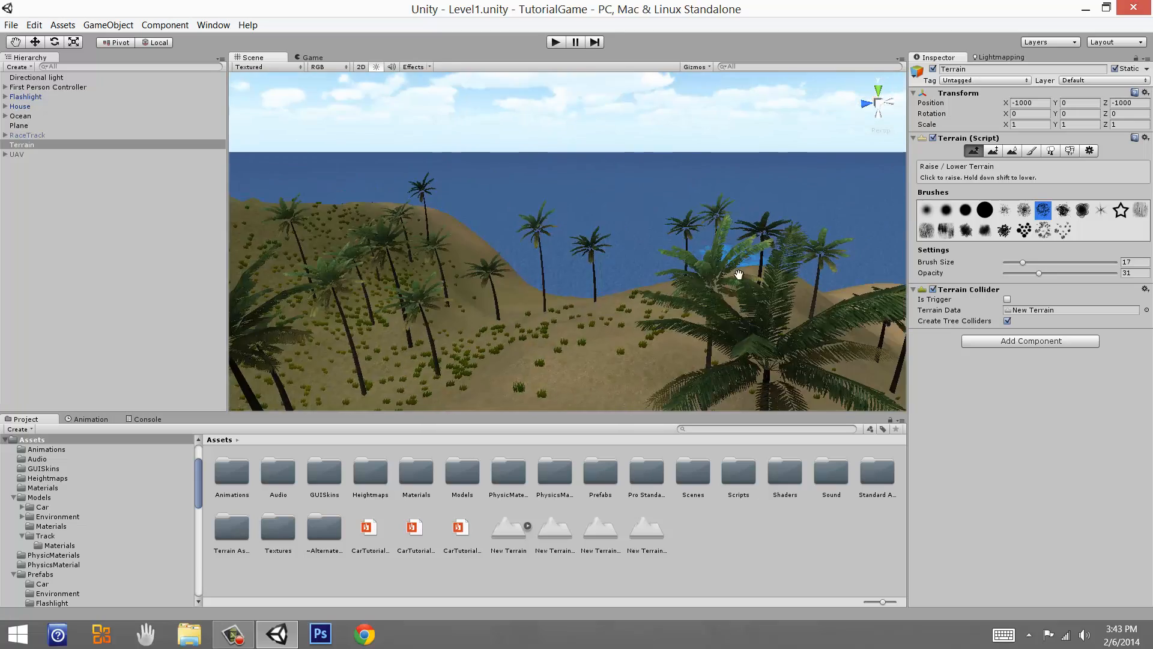
{"action": "middle_click_drag", "start_coordinate": [737, 272], "coordinate": [503, 273]}
{"action": "scroll", "coordinate": [564, 320], "scroll_direction": "up", "scroll_amount": 3}
{"action": "mouse_move", "coordinate": [749, 258]}
{"action": "right_mouse_down"}
{"action": "mouse_move", "coordinate": [743, 281]}
{"action": "mouse_move", "coordinate": [741, 219]}
{"action": "mouse_move", "coordinate": [710, 273]}
{"action": "mouse_move", "coordinate": [764, 222]}
{"action": "mouse_move", "coordinate": [710, 246]}
{"action": "mouse_move", "coordinate": [822, 222]}
{"action": "right_mouse_up"}
{"action": "key", "text": "shift+w"}
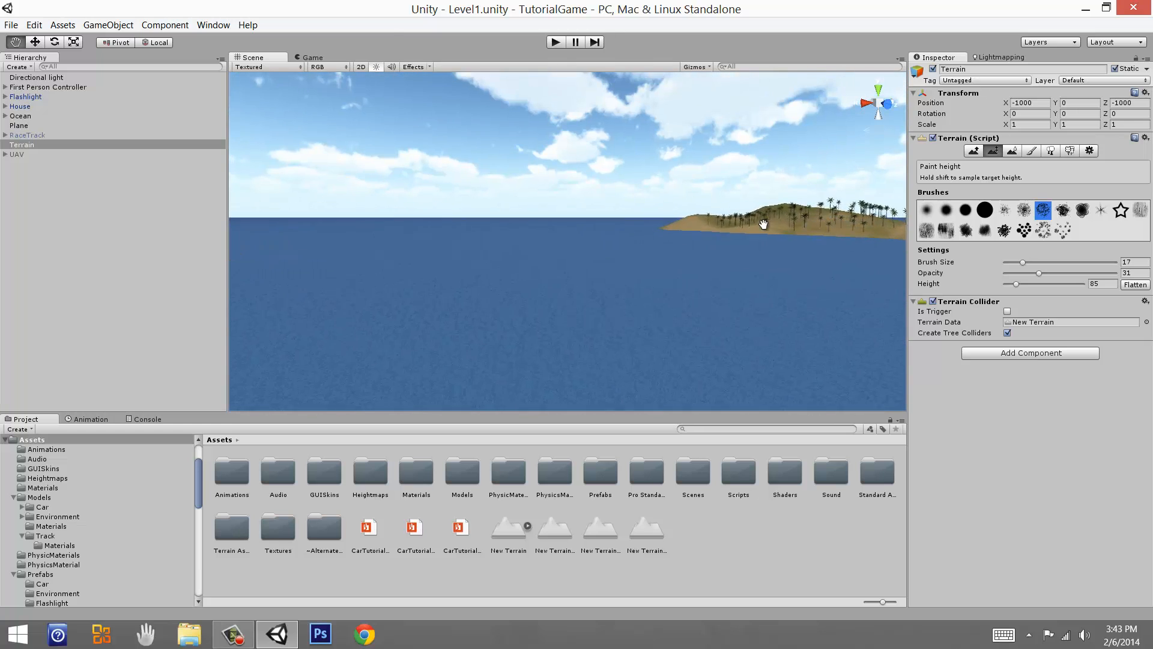
{"action": "right_click_drag", "start_coordinate": [712, 214], "coordinate": [688, 252]}
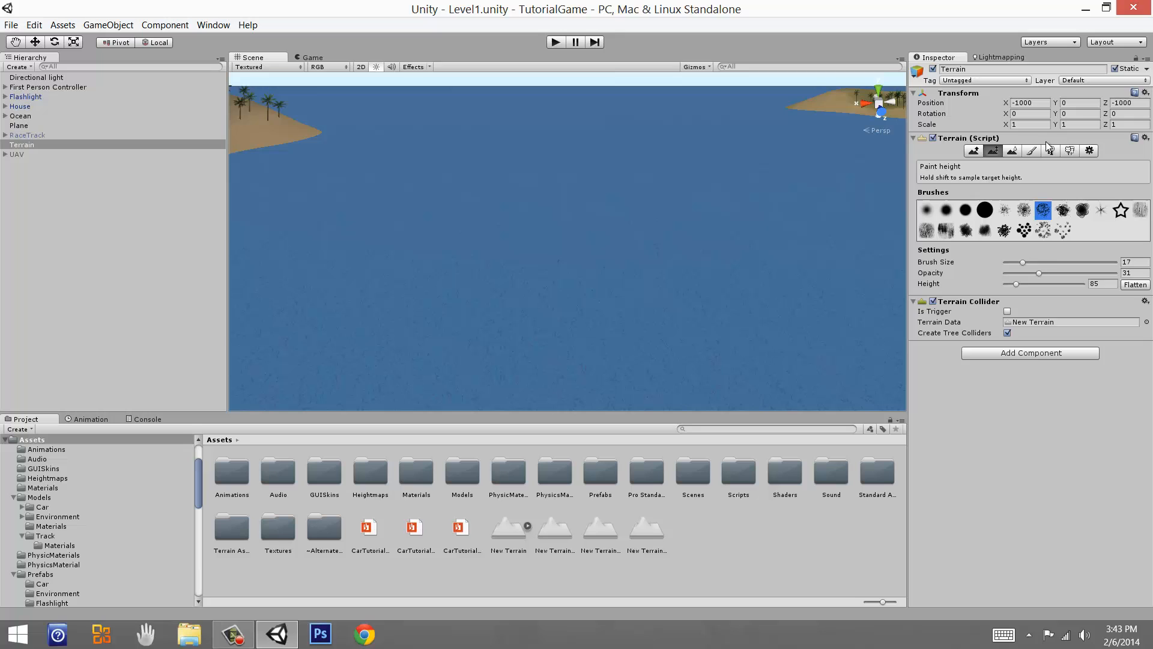
{"action": "left_click", "coordinate": [974, 149]}
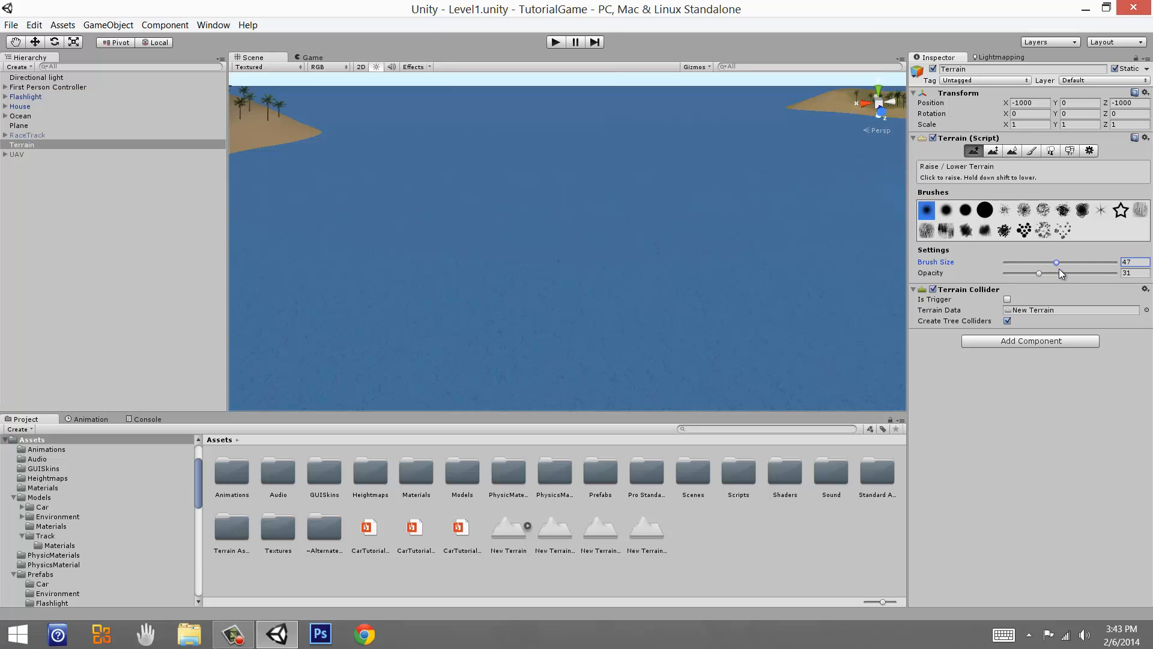
{"action": "left_click_drag", "start_coordinate": [676, 182], "coordinate": [764, 258]}
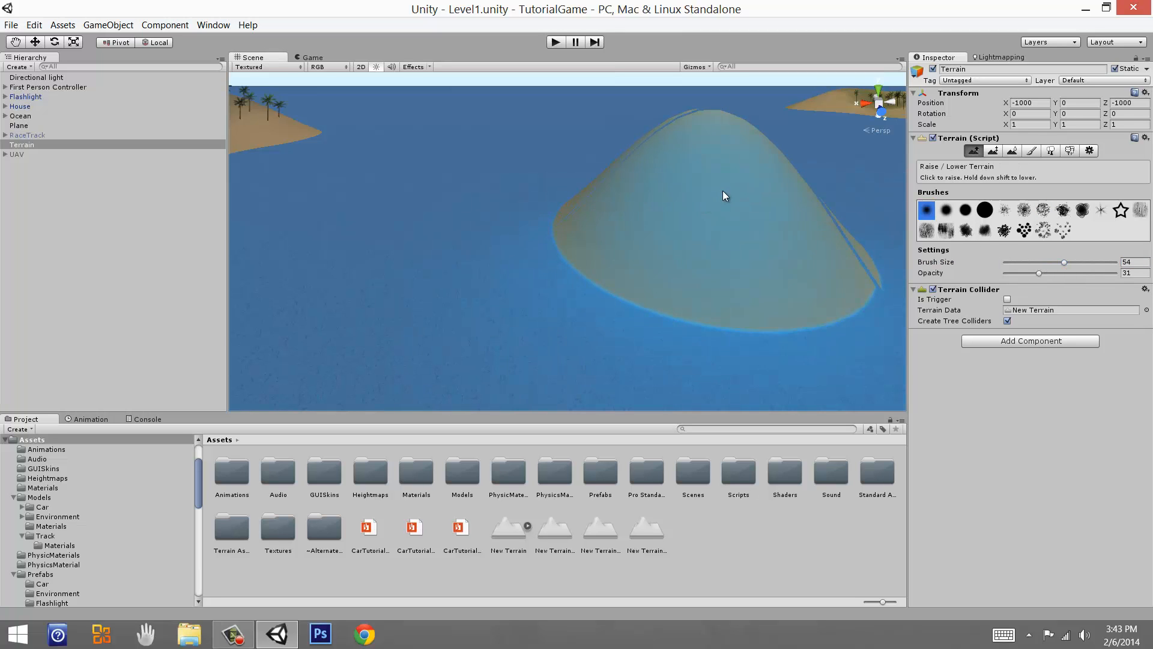
{"action": "left_click_drag", "start_coordinate": [700, 277], "coordinate": [829, 297]}
Extend the new island by raising another rounded mound beside the first hill with the same soft brush.
{"action": "middle_click_drag", "start_coordinate": [829, 298], "coordinate": [324, 270]}
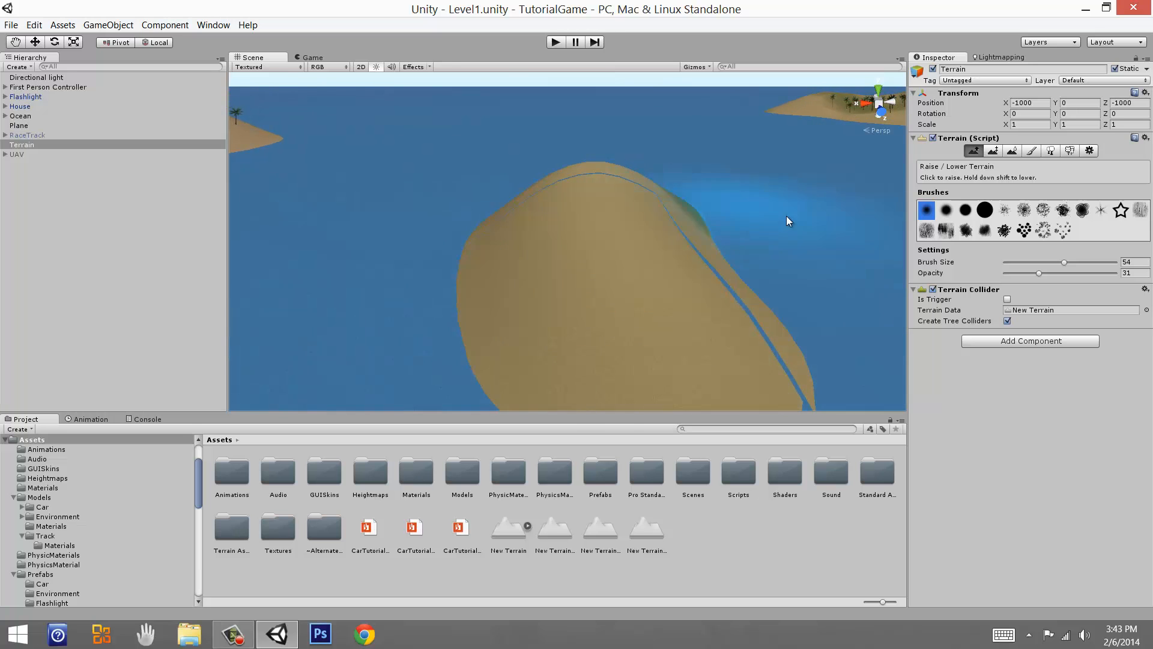
{"action": "right_click_drag", "start_coordinate": [788, 219], "coordinate": [703, 258]}
{"action": "mouse_move", "coordinate": [703, 259]}
{"action": "middle_mouse_down"}
{"action": "mouse_move", "coordinate": [400, 304]}
{"action": "mouse_move", "coordinate": [270, 294]}
{"action": "middle_mouse_up"}
{"action": "mouse_move", "coordinate": [697, 201]}
{"action": "left_mouse_down"}
{"action": "mouse_move", "coordinate": [748, 214]}
{"action": "mouse_move", "coordinate": [731, 254]}
{"action": "mouse_move", "coordinate": [733, 162]}
{"action": "left_mouse_up"}
{"action": "middle_click_drag", "start_coordinate": [463, 234], "coordinate": [613, 289]}
{"action": "right_click_drag", "start_coordinate": [613, 288], "coordinate": [649, 334]}
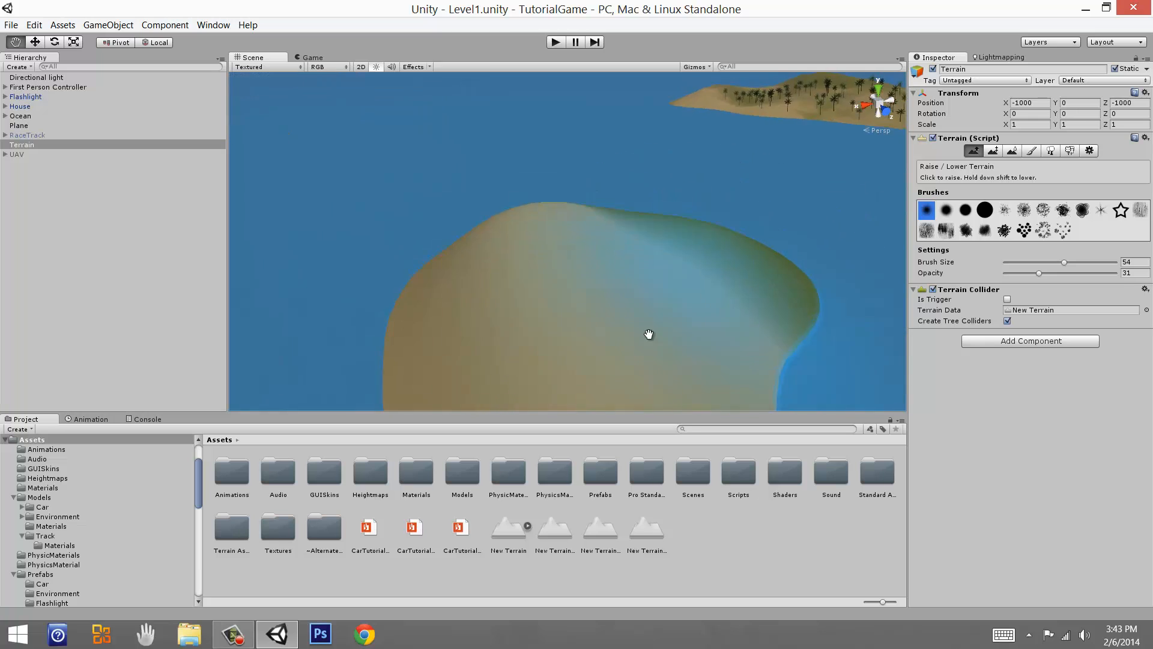
Paint the sand texture over the new island's green end with brush size 54, opacity 31 and target strength 0.613.
{"action": "middle_click_drag", "start_coordinate": [648, 334], "coordinate": [388, 306]}
{"action": "right_click_drag", "start_coordinate": [714, 234], "coordinate": [559, 265]}
{"action": "left_click", "coordinate": [1032, 151]}
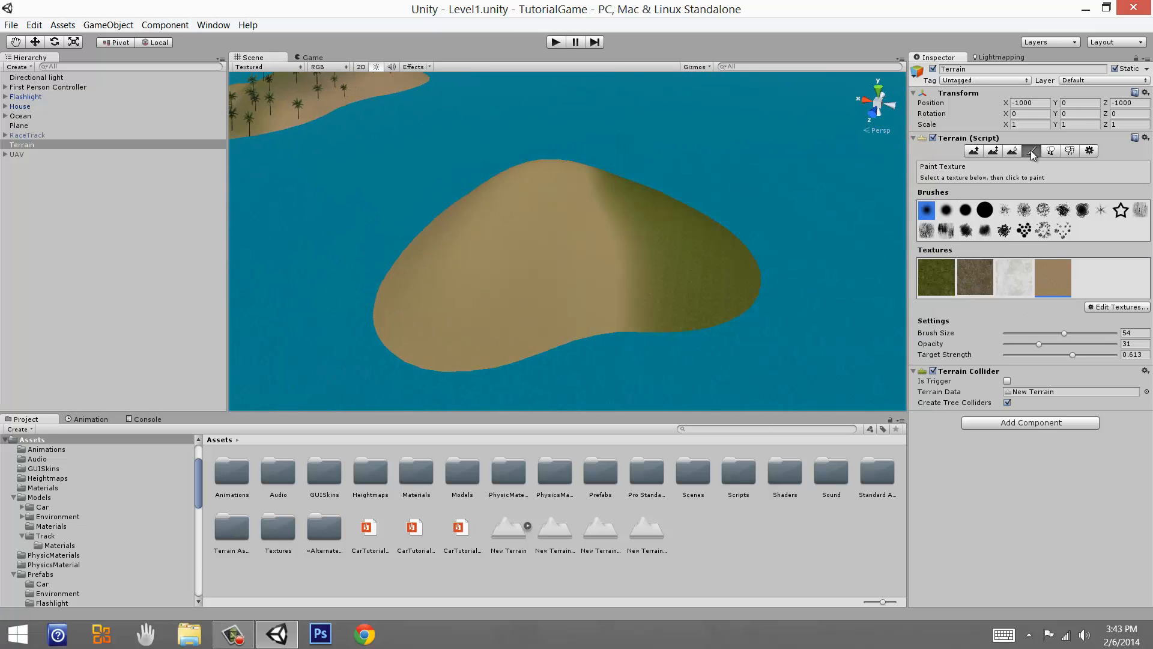
{"action": "left_click_drag", "start_coordinate": [620, 226], "coordinate": [515, 250]}
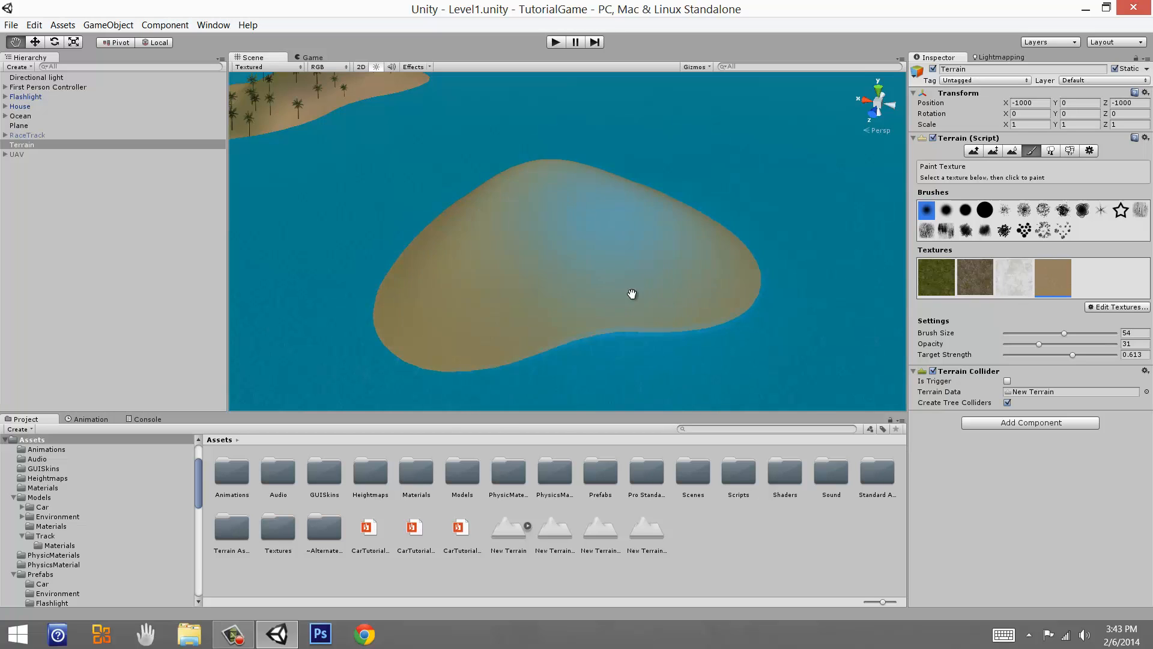
Cover the whole new island with the pale rock texture using the soft brush at size 54.
{"action": "middle_click_drag", "start_coordinate": [631, 294], "coordinate": [775, 342]}
{"action": "right_click_drag", "start_coordinate": [438, 293], "coordinate": [526, 319]}
{"action": "middle_click_drag", "start_coordinate": [526, 319], "coordinate": [666, 232]}
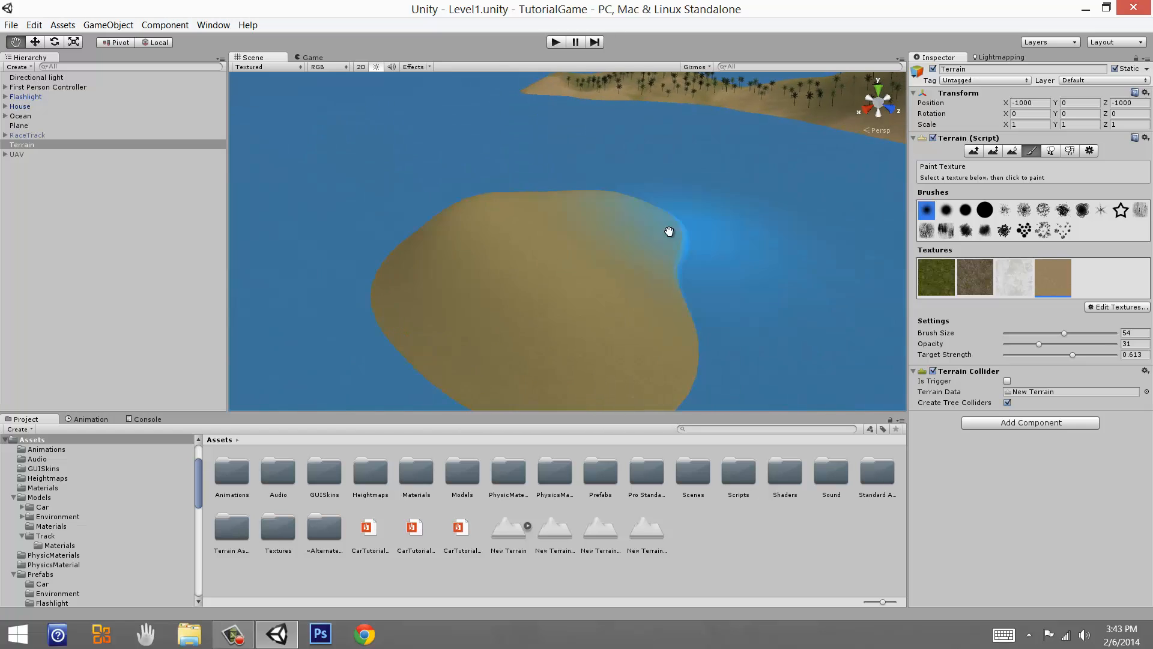
{"action": "left_click", "coordinate": [1025, 279]}
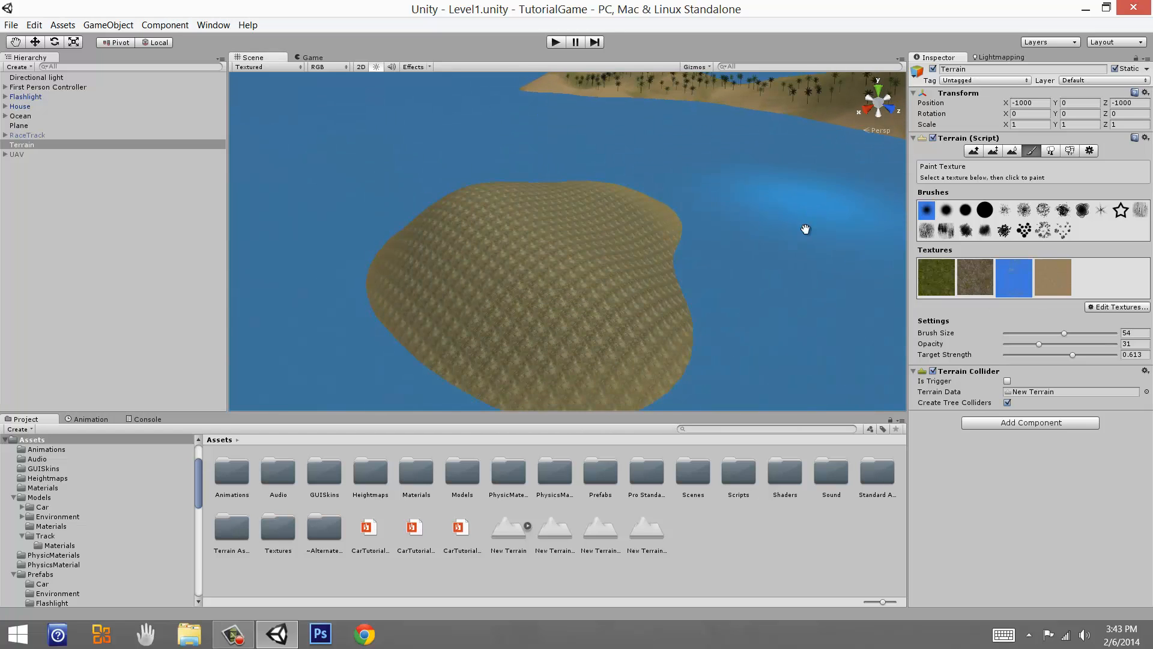
Paint a sandy beach along the new island's shoreline with the sand texture at brush size 8 and opacity 31.
{"action": "middle_click_drag", "start_coordinate": [806, 229], "coordinate": [162, 161]}
{"action": "right_click_drag", "start_coordinate": [487, 258], "coordinate": [609, 277]}
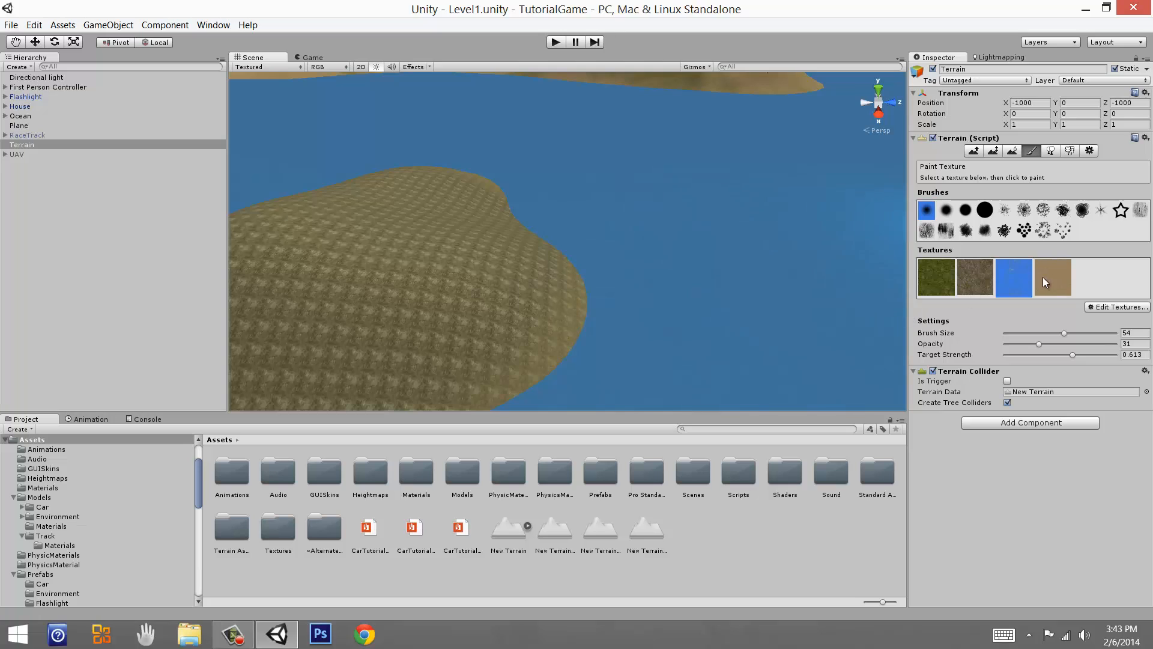
{"action": "left_click", "coordinate": [1044, 281]}
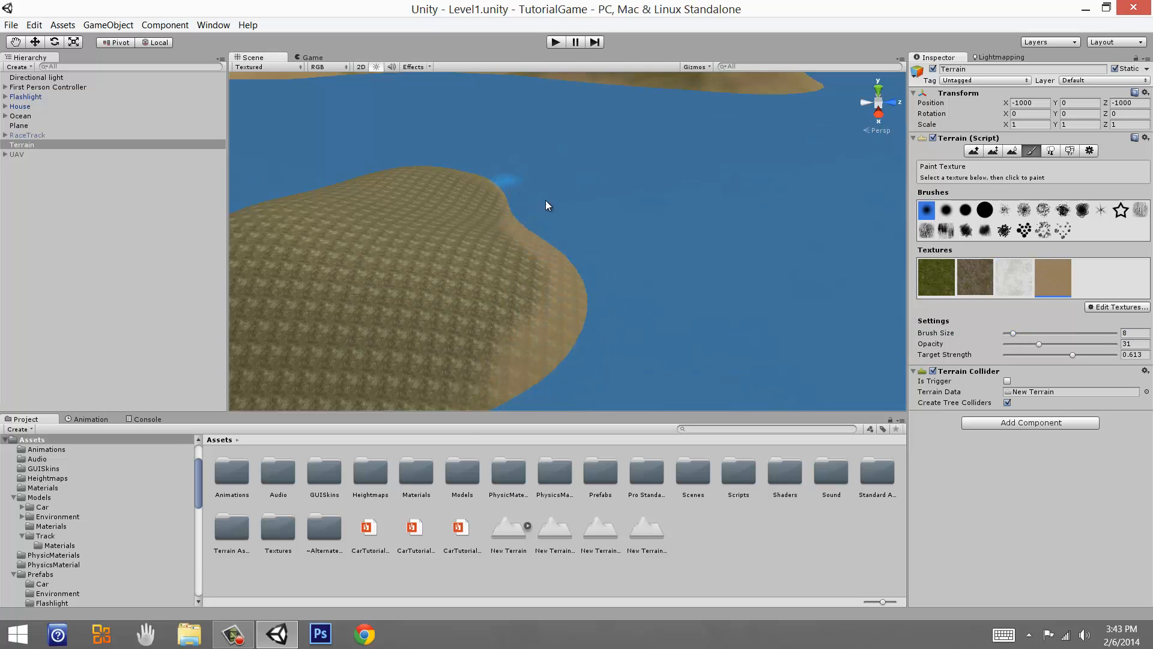
{"action": "left_click_drag", "start_coordinate": [665, 203], "coordinate": [571, 249], "text": "alt"}
{"action": "left_click_drag", "start_coordinate": [626, 298], "coordinate": [382, 240], "text": "alt"}
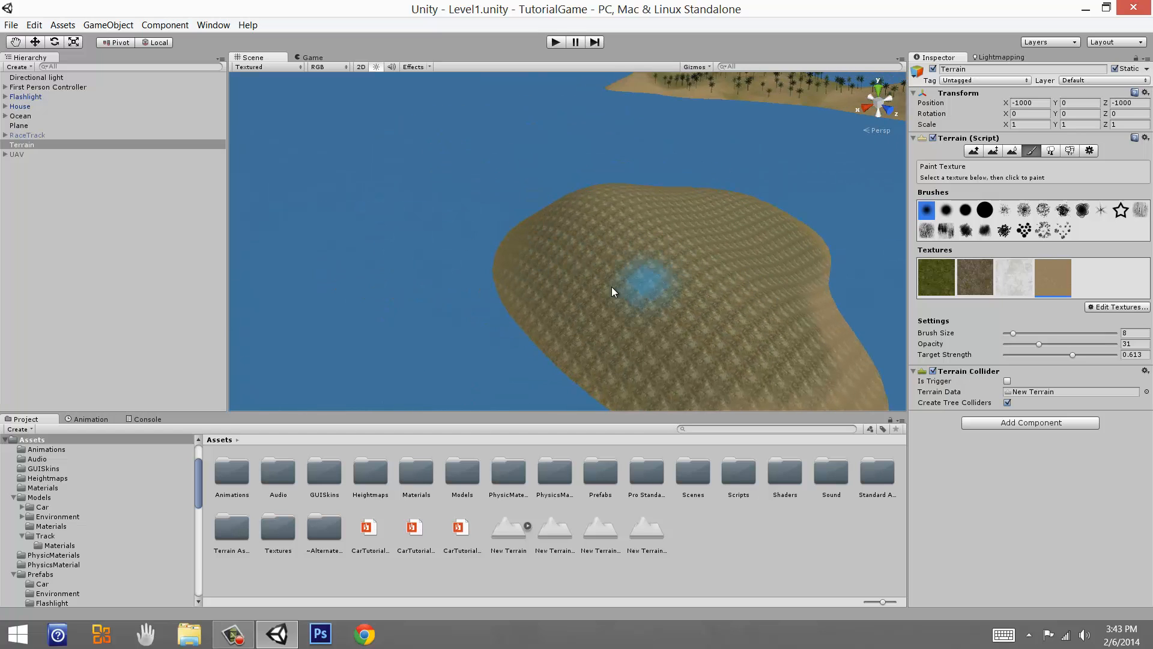
{"action": "left_click_drag", "start_coordinate": [612, 287], "coordinate": [344, 268], "text": "alt"}
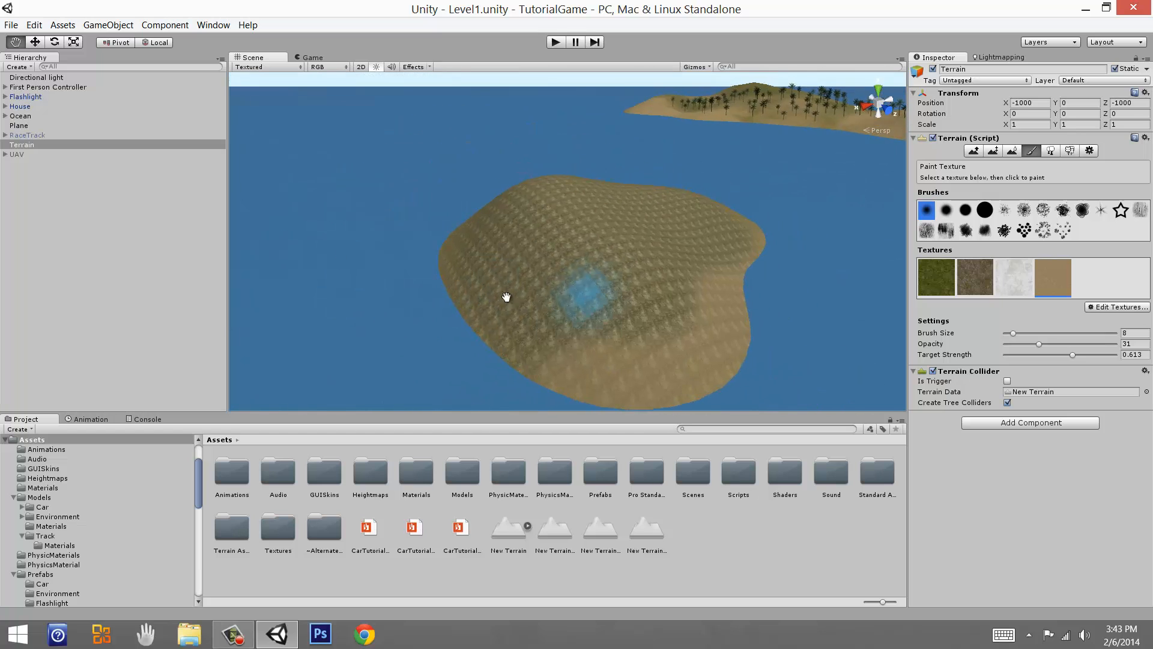
Blend the pale rock texture over the new island with a scattered brush at size 30, opacity 14 and target strength 0.335.
{"action": "left_click_drag", "start_coordinate": [506, 296], "coordinate": [641, 259], "text": "alt"}
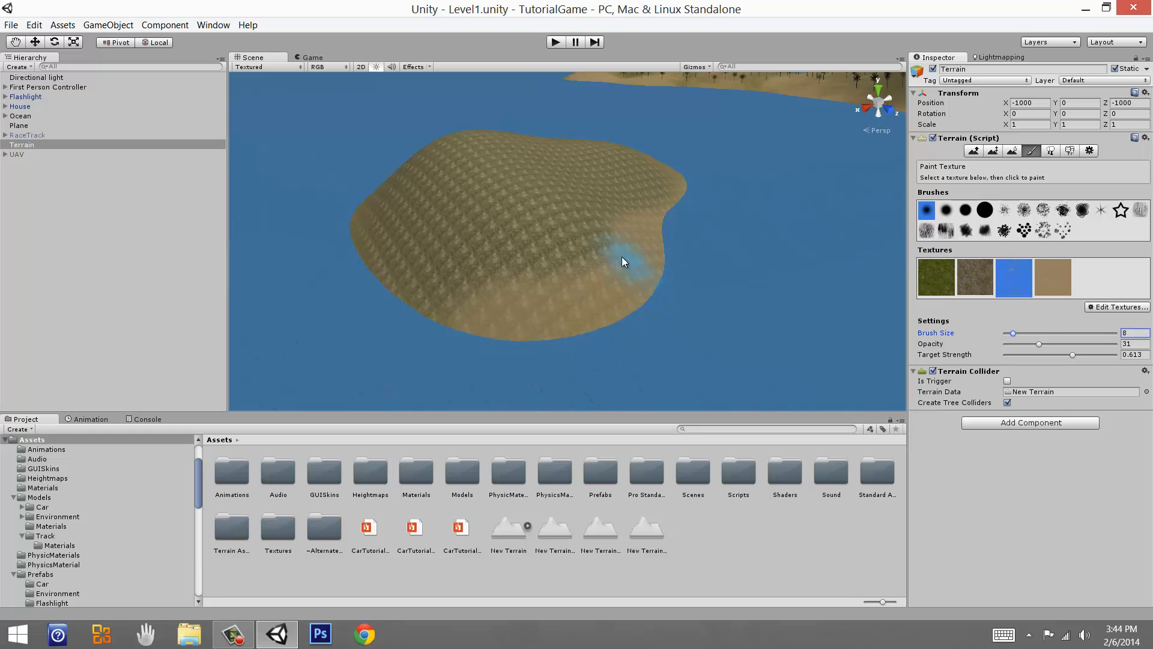
{"action": "mouse_move", "coordinate": [676, 173]}
{"action": "left_mouse_down", "text": "alt"}
{"action": "mouse_move", "coordinate": [777, 332]}
{"action": "mouse_move", "coordinate": [571, 291]}
{"action": "mouse_move", "coordinate": [507, 348]}
{"action": "mouse_move", "coordinate": [639, 337]}
{"action": "mouse_move", "coordinate": [589, 257]}
{"action": "mouse_move", "coordinate": [621, 276]}
{"action": "mouse_move", "coordinate": [892, 250]}
{"action": "left_mouse_up", "text": "alt"}
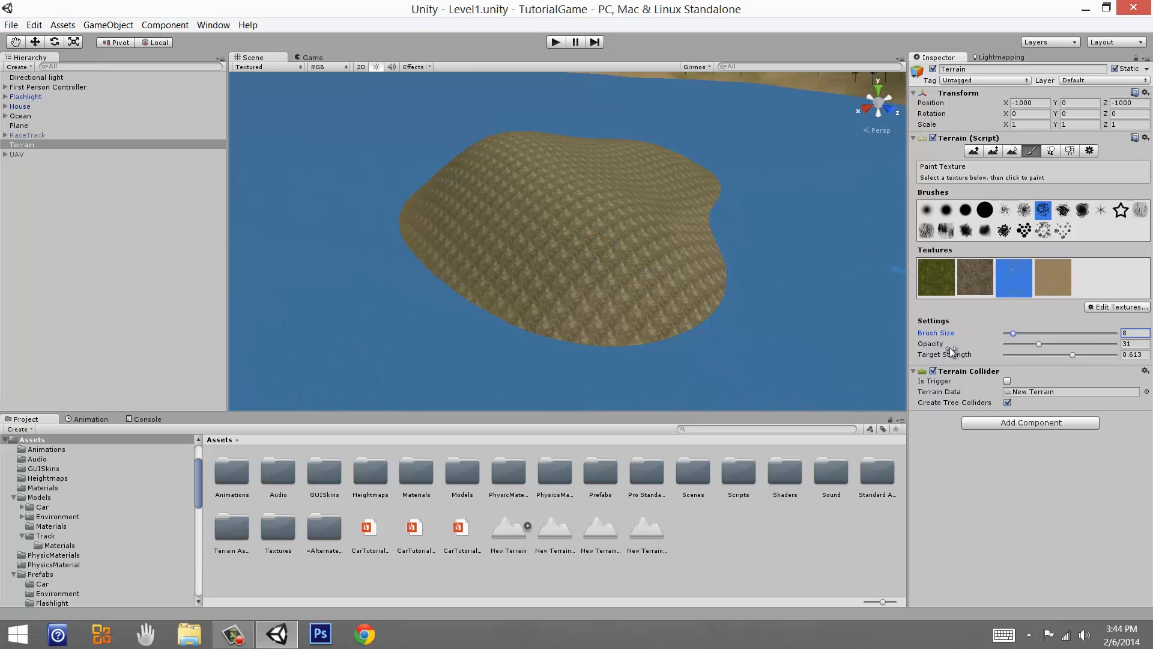
{"action": "left_click_drag", "start_coordinate": [1032, 334], "coordinate": [1051, 334]}
{"action": "left_click", "coordinate": [1020, 345]}
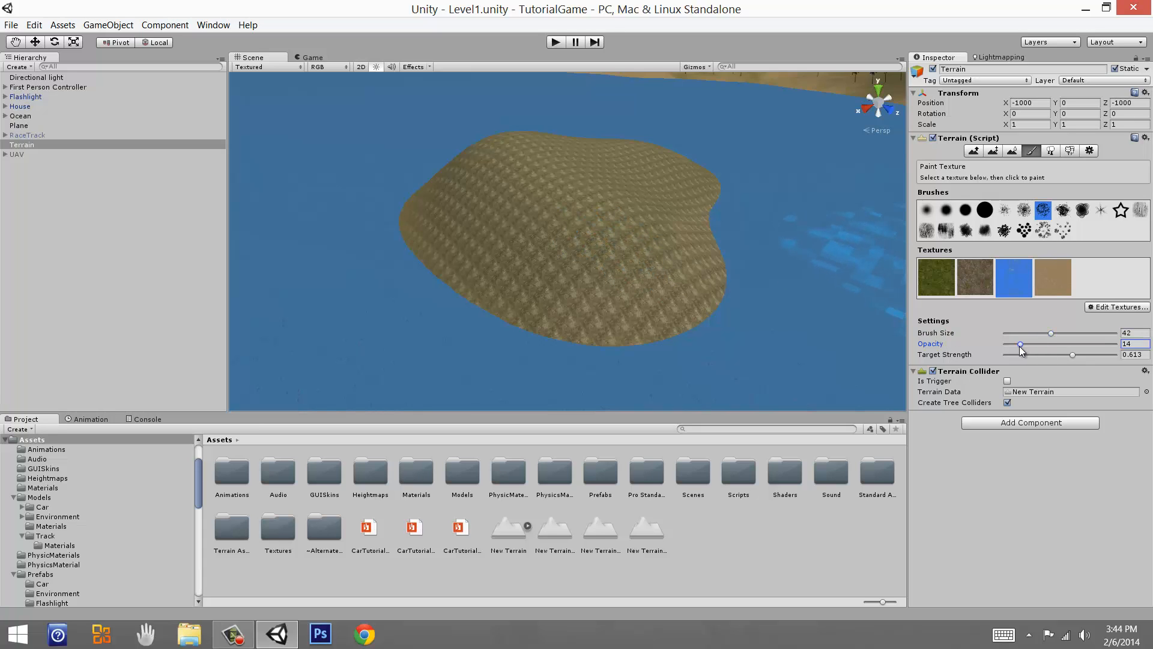
{"action": "left_click", "coordinate": [1043, 354]}
{"action": "left_click", "coordinate": [1057, 334]}
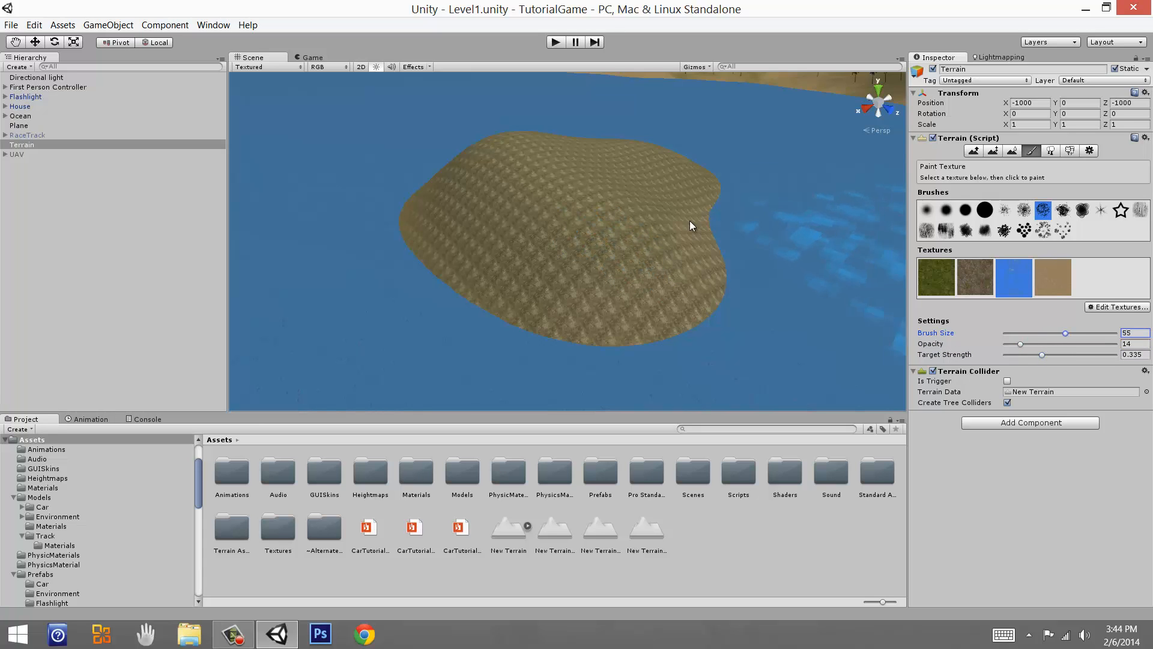
{"action": "left_click", "coordinate": [1038, 333]}
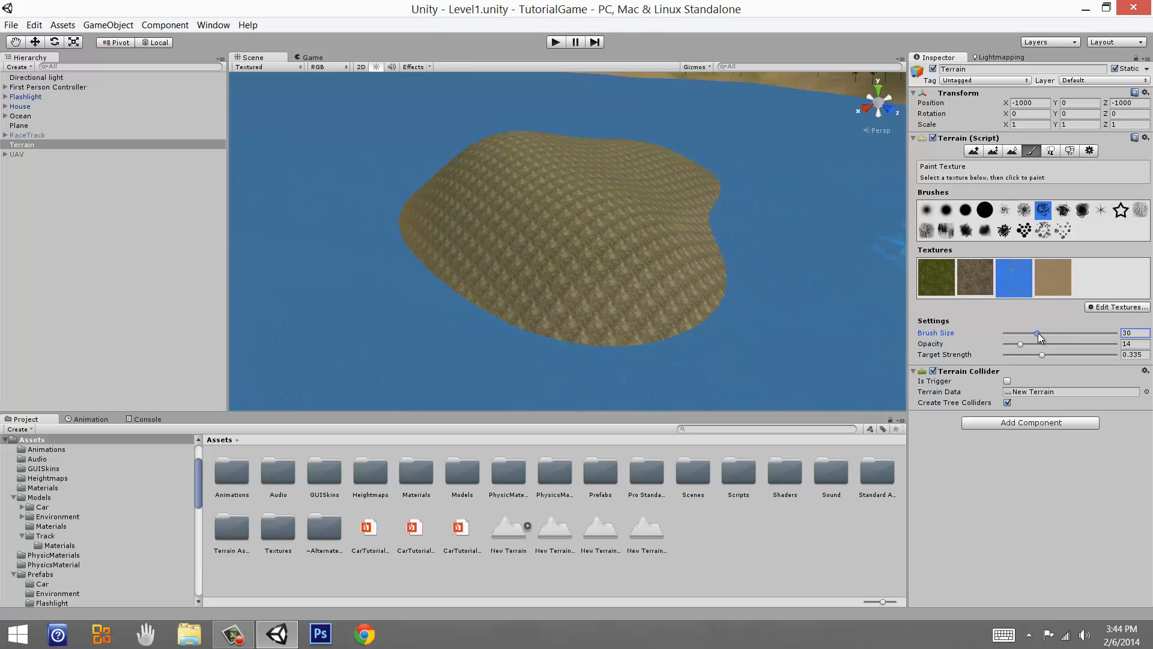
{"action": "mouse_move", "coordinate": [708, 258]}
{"action": "left_mouse_down"}
{"action": "mouse_move", "coordinate": [575, 175]}
{"action": "mouse_move", "coordinate": [547, 189]}
{"action": "left_mouse_up"}
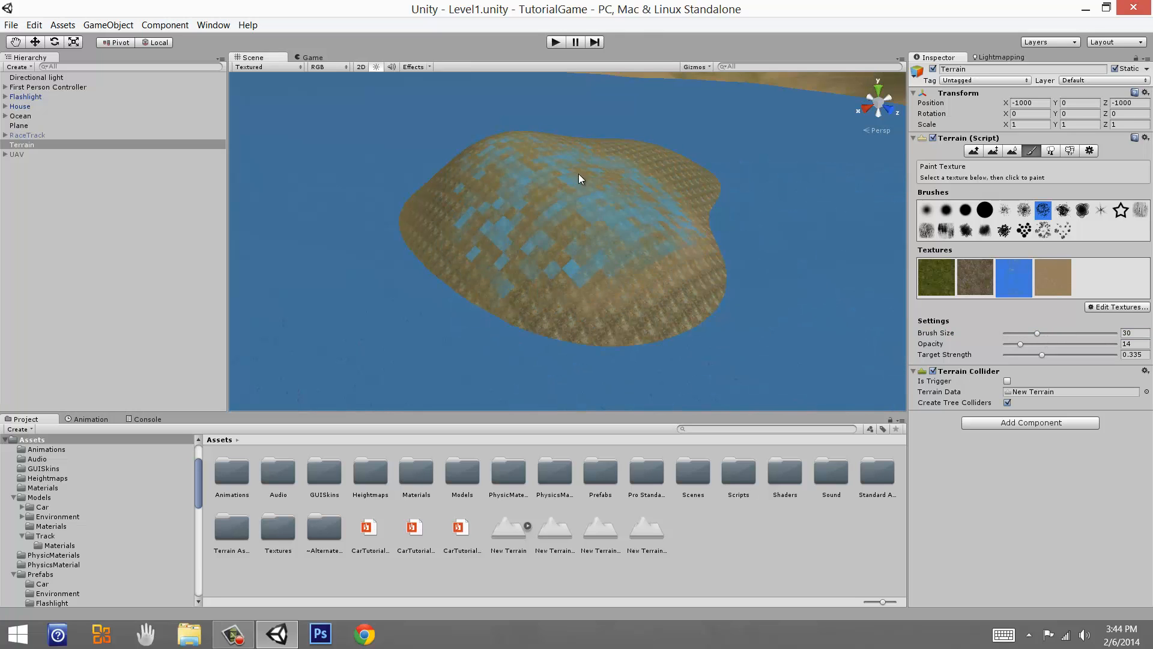
Strengthen the pale rock texture on the new island's top with brush size 37, opacity 34 and target strength 0.378.
{"action": "left_click", "coordinate": [1047, 354]}
{"action": "left_click", "coordinate": [1044, 344]}
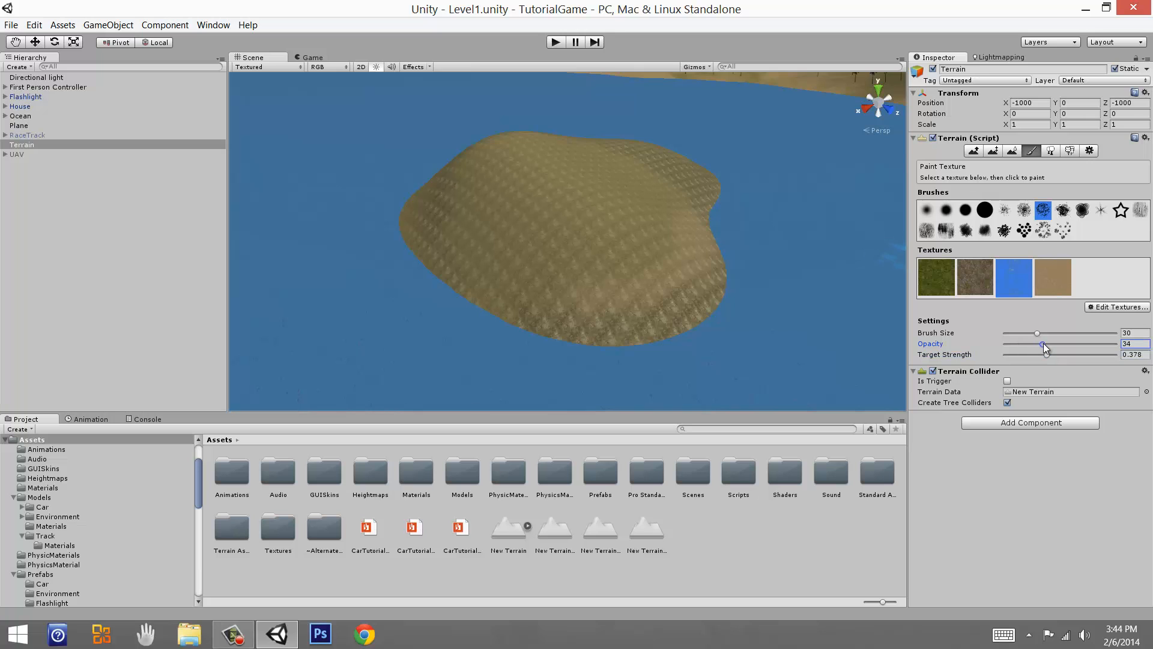
{"action": "left_click", "coordinate": [1046, 333]}
{"action": "mouse_move", "coordinate": [683, 305]}
{"action": "middle_mouse_down"}
{"action": "mouse_move", "coordinate": [680, 332]}
{"action": "mouse_move", "coordinate": [708, 378]}
{"action": "middle_mouse_up"}
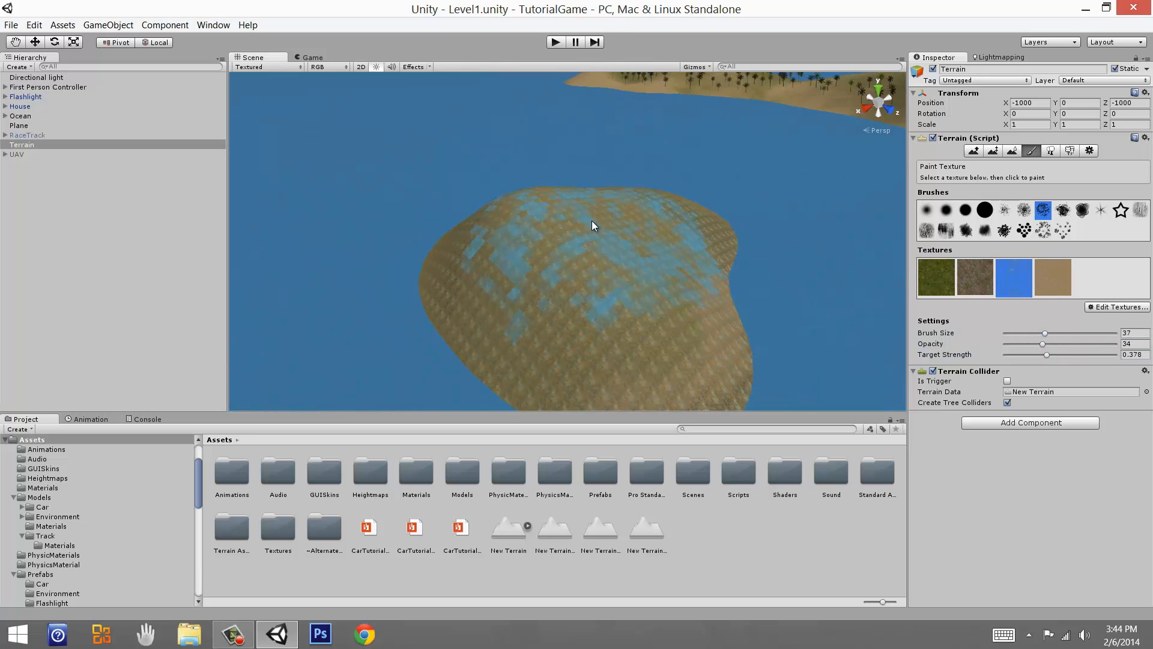
{"action": "mouse_move", "coordinate": [592, 226]}
{"action": "left_mouse_down"}
{"action": "mouse_move", "coordinate": [600, 247]}
{"action": "mouse_move", "coordinate": [600, 236]}
{"action": "mouse_move", "coordinate": [806, 208]}
{"action": "left_mouse_up"}
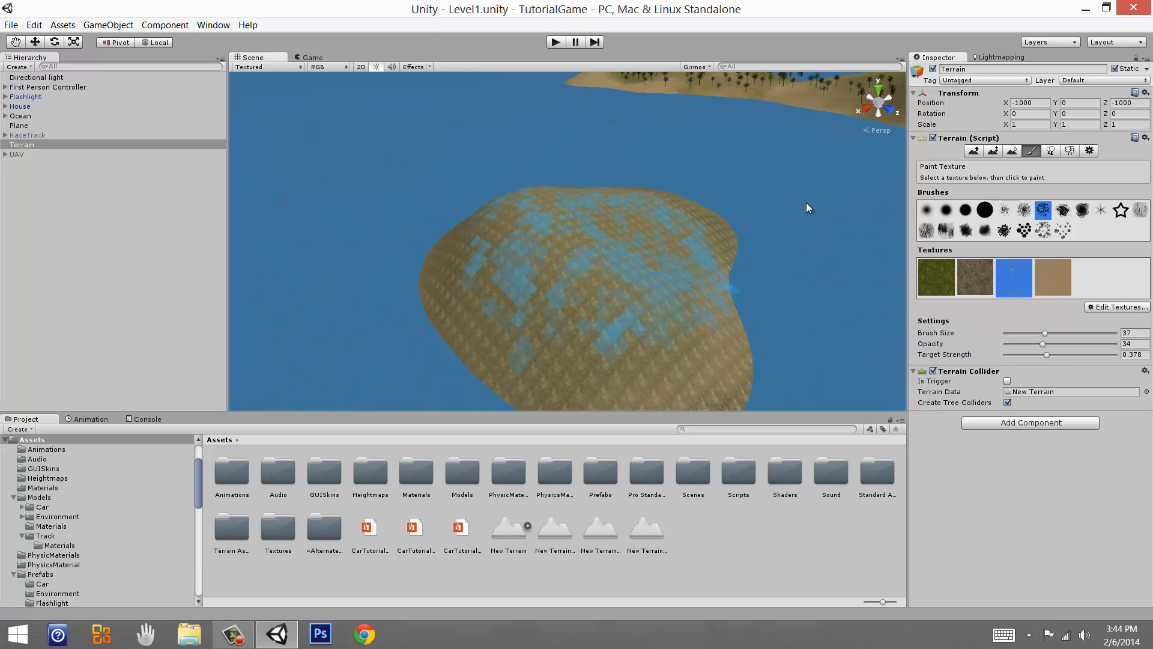
Undo the last texture stroke and roughen the new island's surface by raising it with the scattered brush at size 37 and opacity 34.
{"action": "key", "text": "ctrl+z"}
{"action": "left_click", "coordinate": [979, 155]}
{"action": "left_click_drag", "start_coordinate": [532, 288], "coordinate": [591, 241]}
{"action": "middle_click_drag", "start_coordinate": [566, 357], "coordinate": [548, 370]}
{"action": "mouse_move", "coordinate": [549, 370]}
{"action": "right_mouse_down"}
{"action": "mouse_move", "coordinate": [541, 321]}
{"action": "mouse_move", "coordinate": [471, 355]}
{"action": "mouse_move", "coordinate": [368, 350]}
{"action": "mouse_move", "coordinate": [350, 329]}
{"action": "mouse_move", "coordinate": [265, 334]}
{"action": "mouse_move", "coordinate": [548, 294]}
{"action": "mouse_move", "coordinate": [528, 256]}
{"action": "mouse_move", "coordinate": [577, 240]}
{"action": "right_mouse_up"}
{"action": "key", "text": "shift+w"}
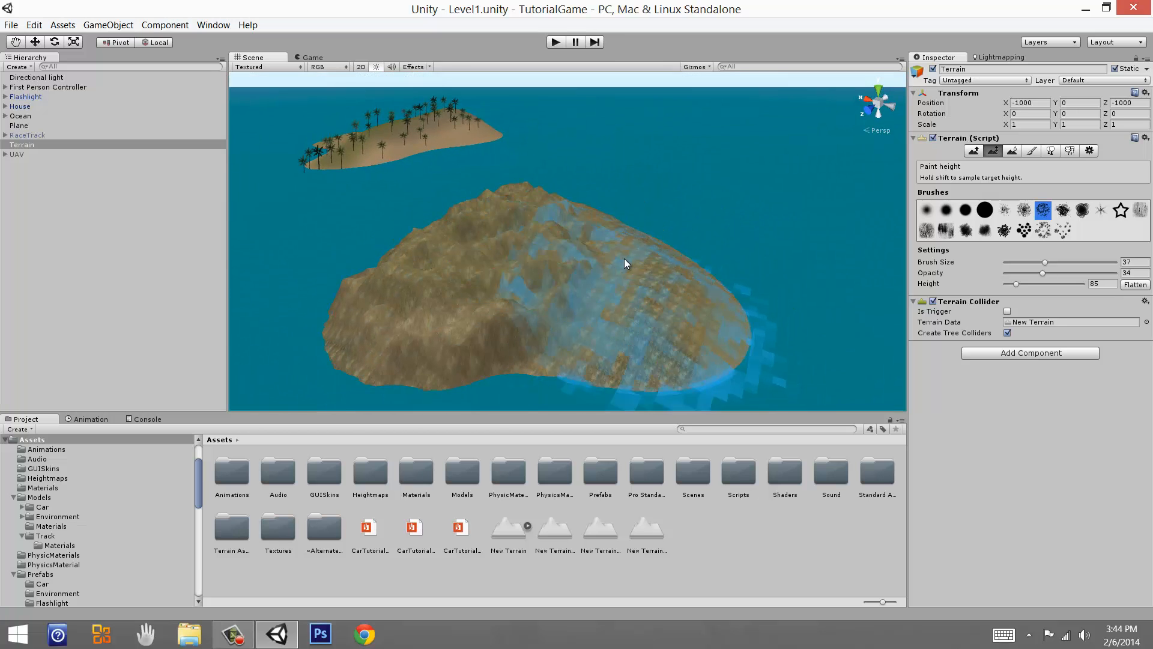
{"action": "right_click_drag", "start_coordinate": [657, 261], "coordinate": [794, 144]}
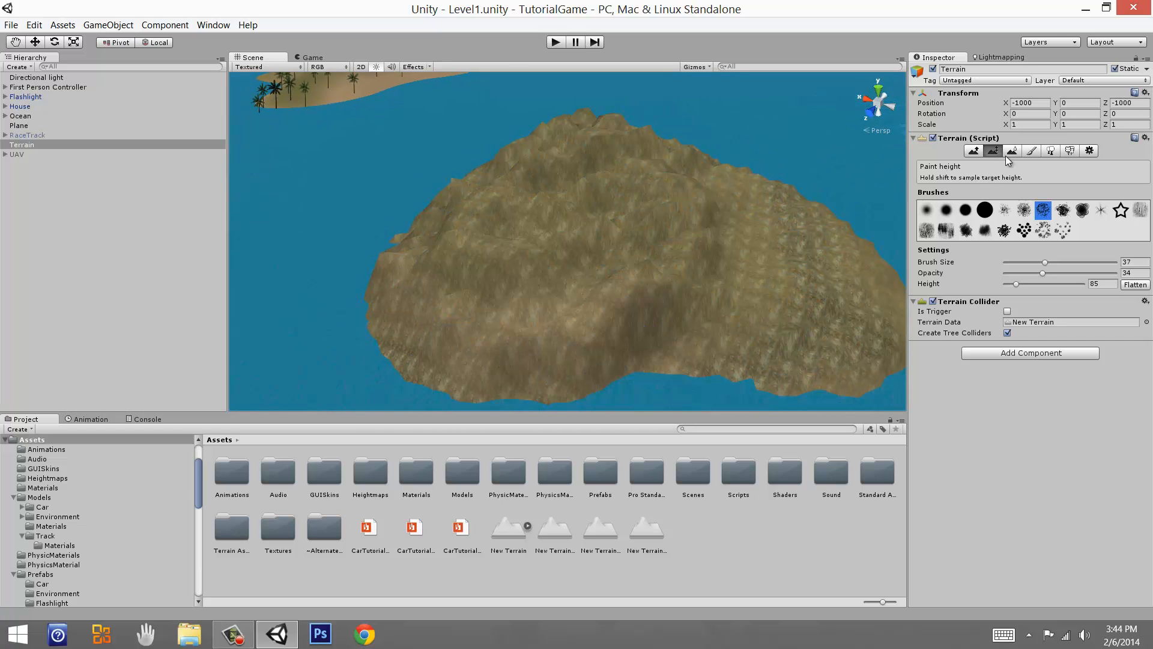
Repaint the entire rugged island with the pale rock texture at target strength 0.956, finishing with the soft brush at size 37 and opacity 34.
{"action": "left_click", "coordinate": [1032, 150]}
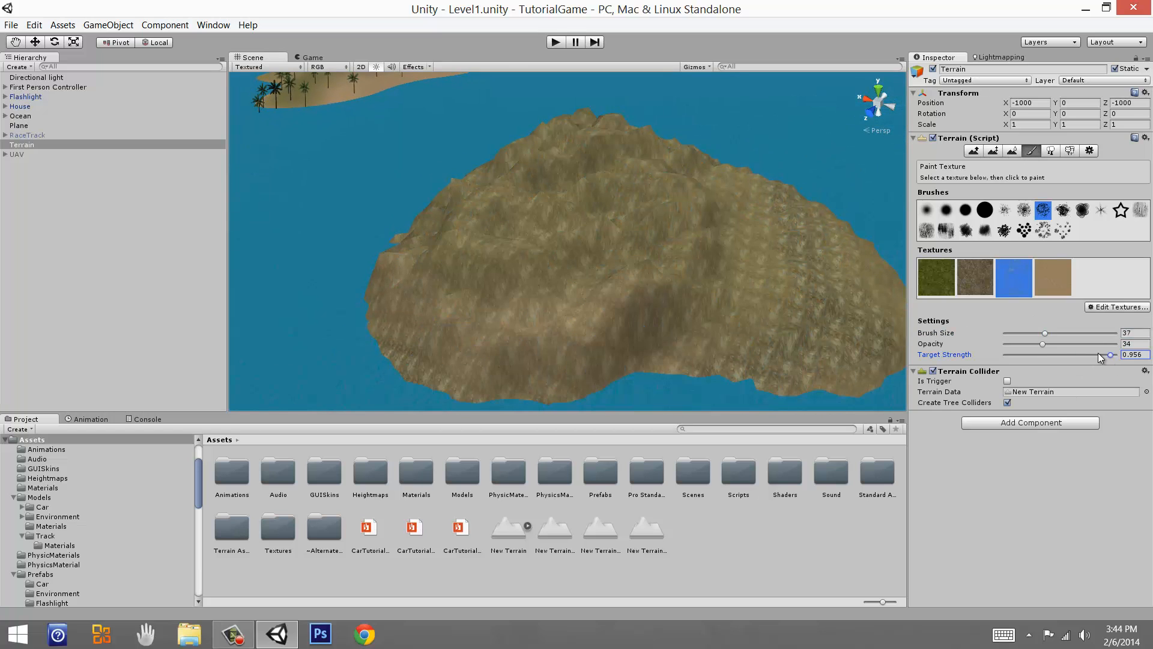
{"action": "left_click", "coordinate": [659, 229]}
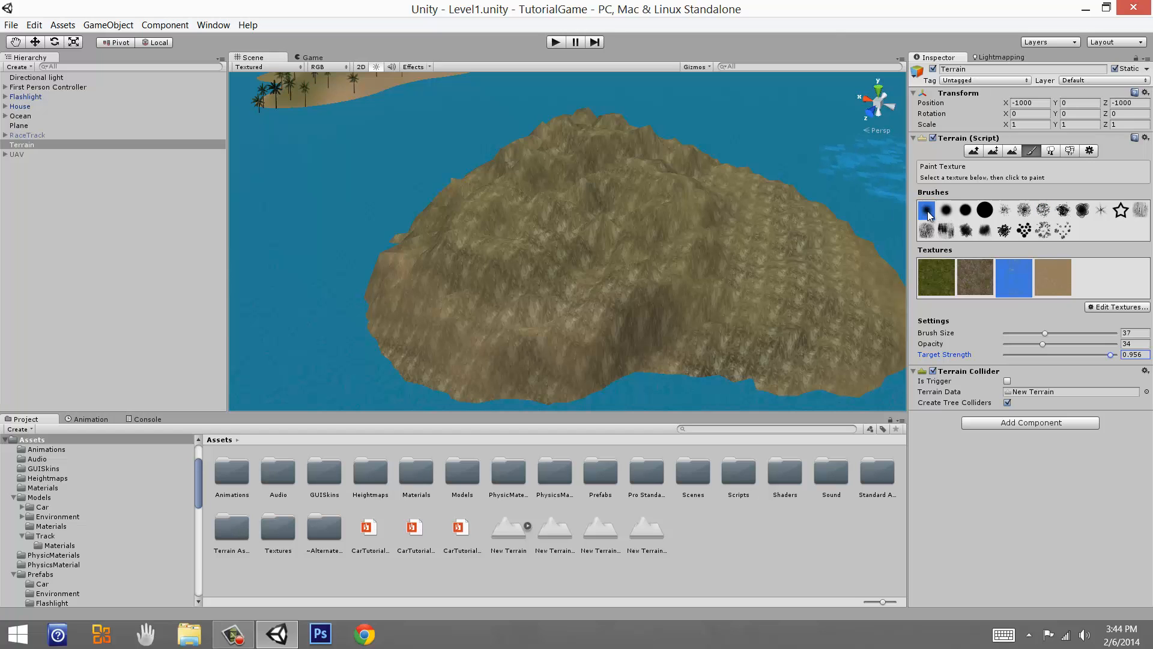
{"action": "mouse_move", "coordinate": [595, 228]}
{"action": "left_mouse_down"}
{"action": "mouse_move", "coordinate": [603, 217]}
{"action": "mouse_move", "coordinate": [579, 179]}
{"action": "mouse_move", "coordinate": [760, 223]}
{"action": "mouse_move", "coordinate": [640, 183]}
{"action": "left_mouse_up"}
{"action": "middle_click_drag", "start_coordinate": [758, 192], "coordinate": [1105, 511]}
{"action": "left_click_drag", "start_coordinate": [569, 245], "coordinate": [607, 312], "text": "alt"}
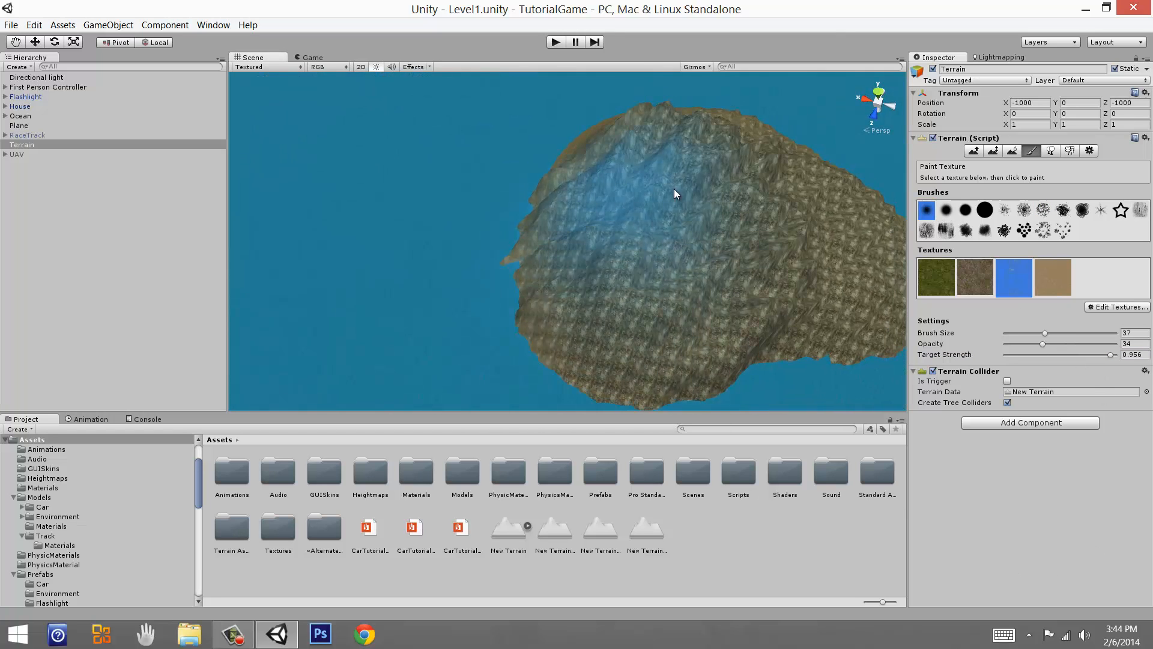
{"action": "middle_click_drag", "start_coordinate": [721, 210], "coordinate": [450, 379]}
{"action": "mouse_move", "coordinate": [670, 311]}
{"action": "left_mouse_down"}
{"action": "mouse_move", "coordinate": [561, 225]}
{"action": "mouse_move", "coordinate": [693, 245]}
{"action": "left_mouse_up"}
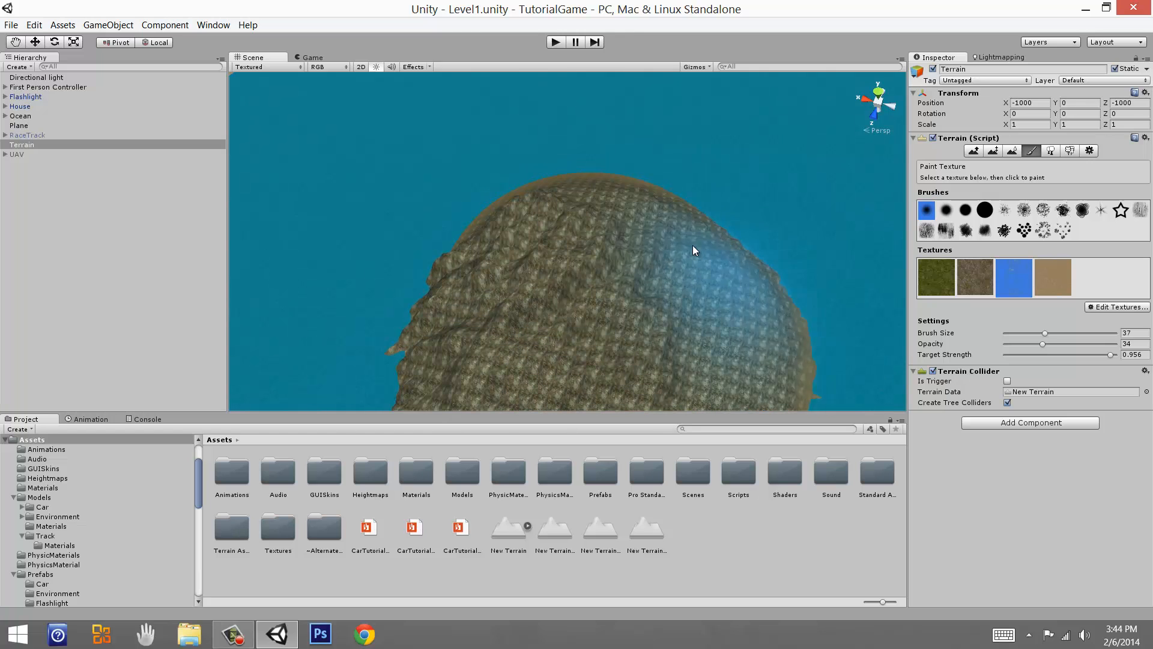
{"action": "middle_click_drag", "start_coordinate": [715, 267], "coordinate": [726, 96]}
{"action": "left_click_drag", "start_coordinate": [581, 283], "coordinate": [651, 258], "text": "alt"}
{"action": "middle_click_drag", "start_coordinate": [529, 119], "coordinate": [475, 33]}
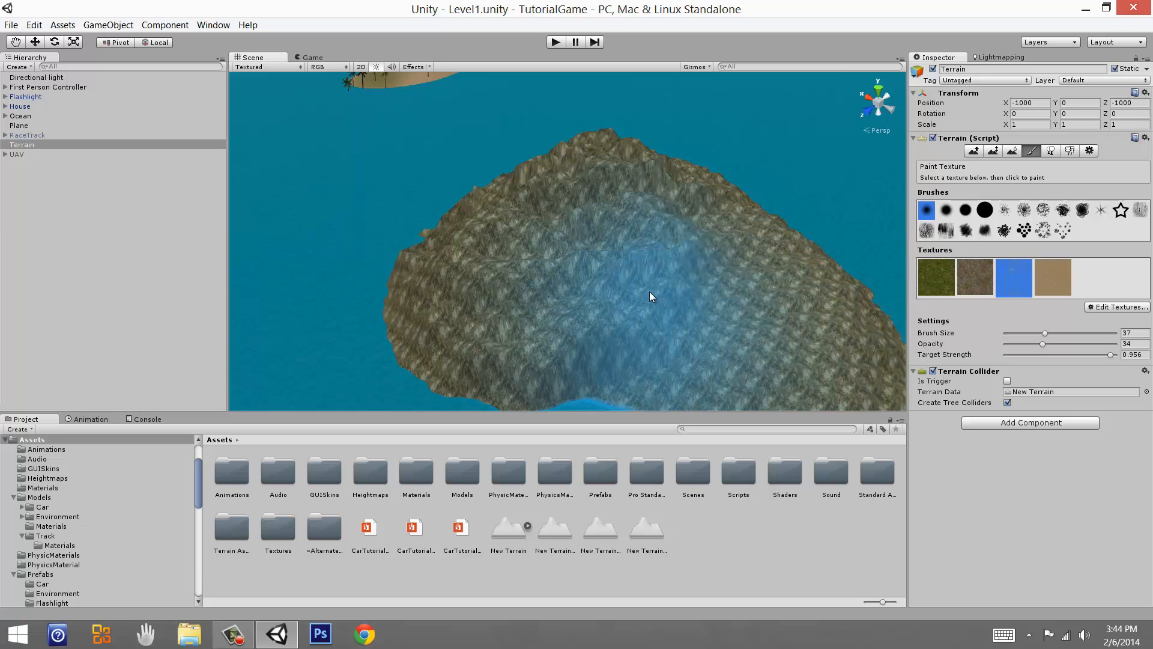
{"action": "right_click_drag", "start_coordinate": [651, 290], "coordinate": [690, 231]}
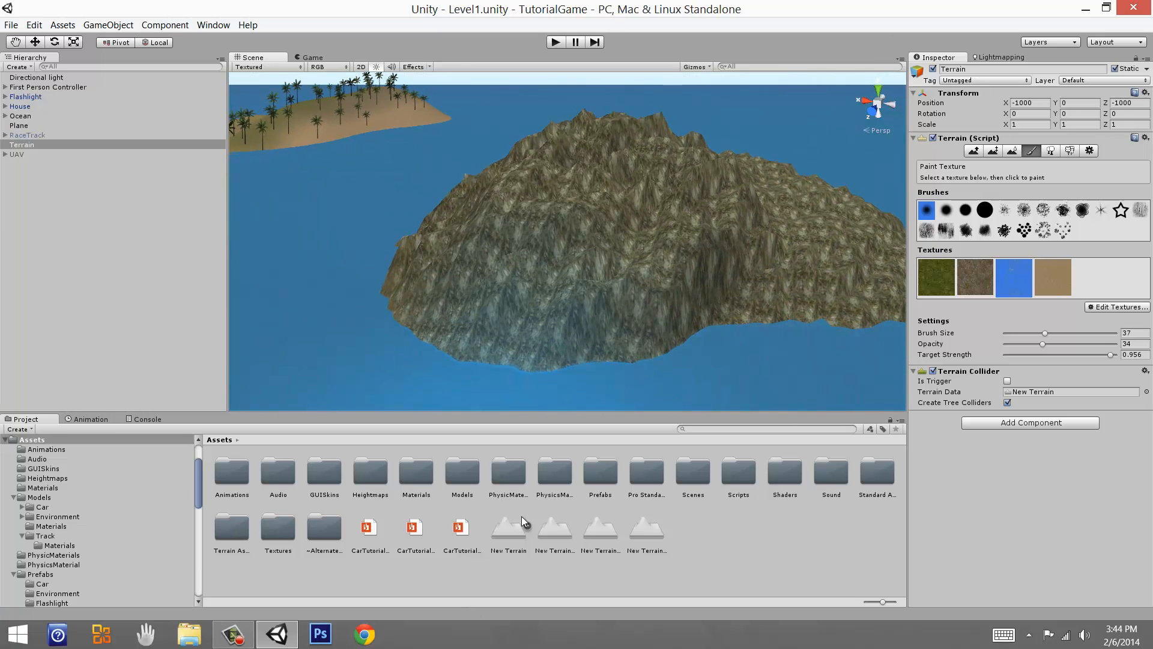
Smooth the jagged peak and upper ridge of the rock island with brush size 18 and opacity 20.
{"action": "left_click", "coordinate": [1012, 152]}
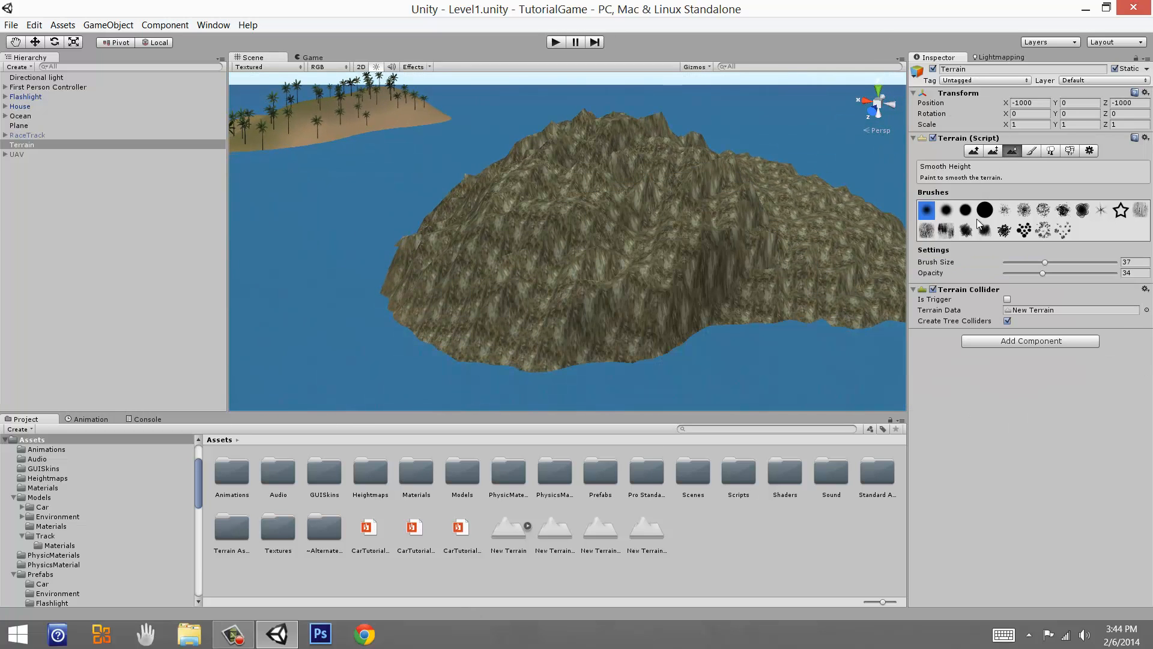
{"action": "left_click", "coordinate": [1028, 274]}
{"action": "left_click_drag", "start_coordinate": [1029, 266], "coordinate": [1025, 262]}
{"action": "mouse_move", "coordinate": [729, 192]}
{"action": "left_mouse_down"}
{"action": "mouse_move", "coordinate": [637, 183]}
{"action": "mouse_move", "coordinate": [696, 198]}
{"action": "mouse_move", "coordinate": [745, 178]}
{"action": "mouse_move", "coordinate": [531, 192]}
{"action": "mouse_move", "coordinate": [615, 128]}
{"action": "mouse_move", "coordinate": [571, 203]}
{"action": "mouse_move", "coordinate": [613, 218]}
{"action": "mouse_move", "coordinate": [552, 117]}
{"action": "left_mouse_up"}
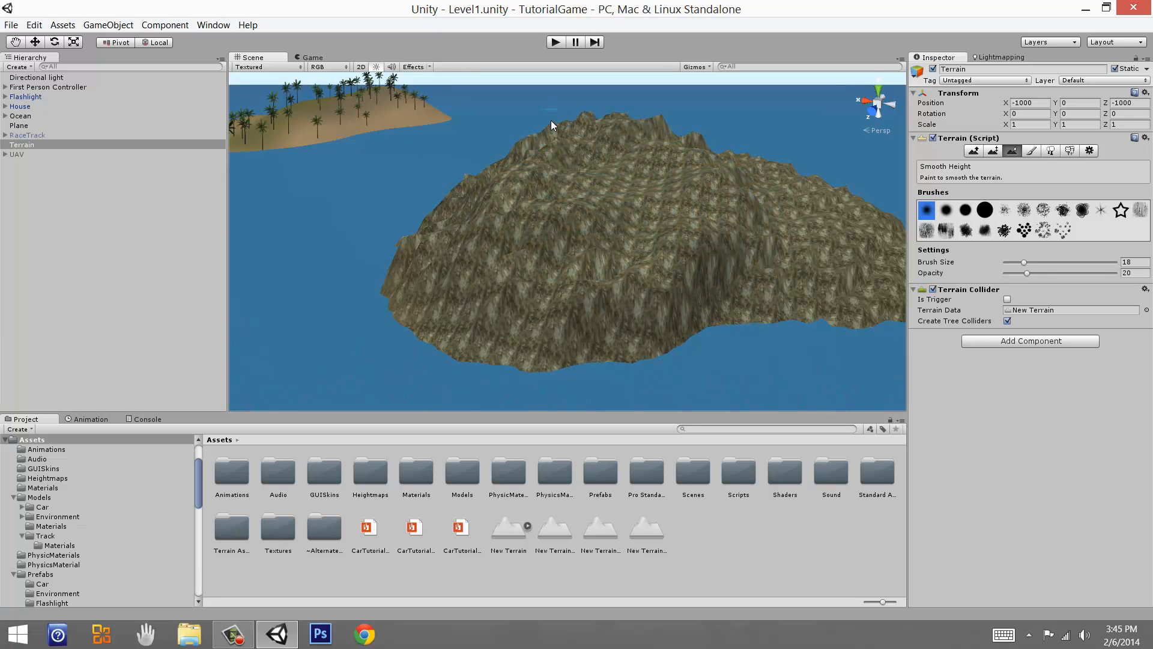
{"action": "middle_click_drag", "start_coordinate": [720, 170], "coordinate": [863, 437]}
{"action": "right_click_drag", "start_coordinate": [679, 273], "coordinate": [665, 291]}
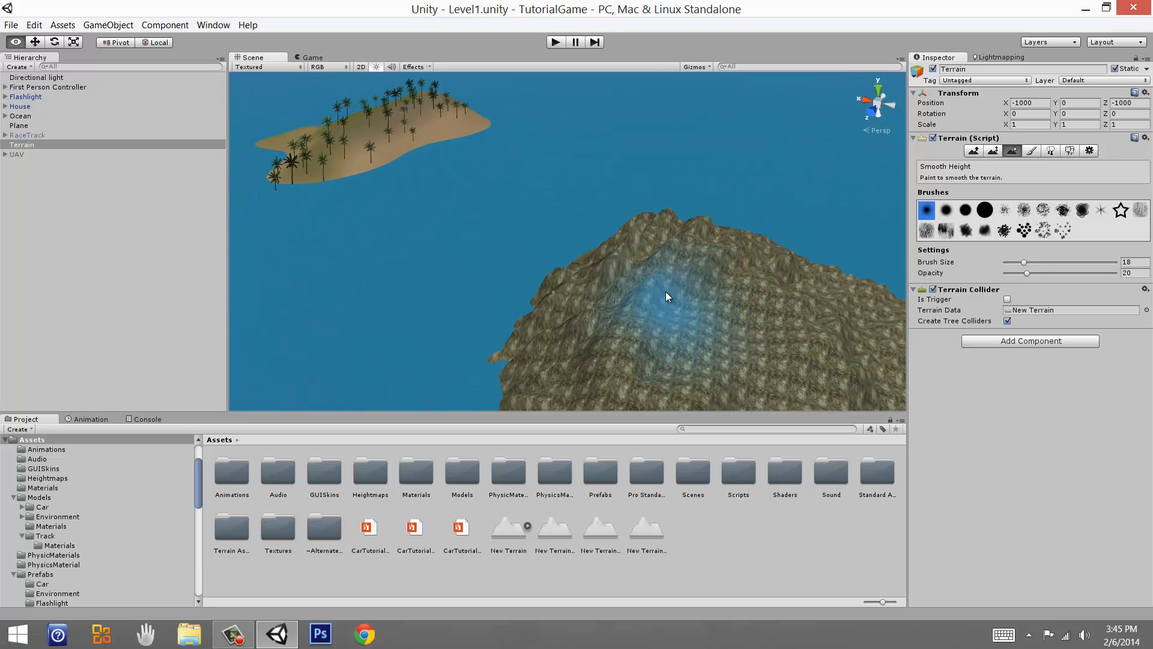
{"action": "mouse_move", "coordinate": [665, 291]}
{"action": "left_mouse_down"}
{"action": "mouse_move", "coordinate": [579, 292]}
{"action": "mouse_move", "coordinate": [539, 339]}
{"action": "mouse_move", "coordinate": [564, 267]}
{"action": "mouse_move", "coordinate": [618, 244]}
{"action": "mouse_move", "coordinate": [701, 236]}
{"action": "left_mouse_up"}
Smooth the remaining slopes and shoreline edges all around the rock island.
{"action": "mouse_move", "coordinate": [700, 237]}
{"action": "middle_mouse_down"}
{"action": "mouse_move", "coordinate": [510, 337]}
{"action": "mouse_move", "coordinate": [399, 340]}
{"action": "middle_mouse_up"}
{"action": "right_click_drag", "start_coordinate": [502, 281], "coordinate": [529, 315]}
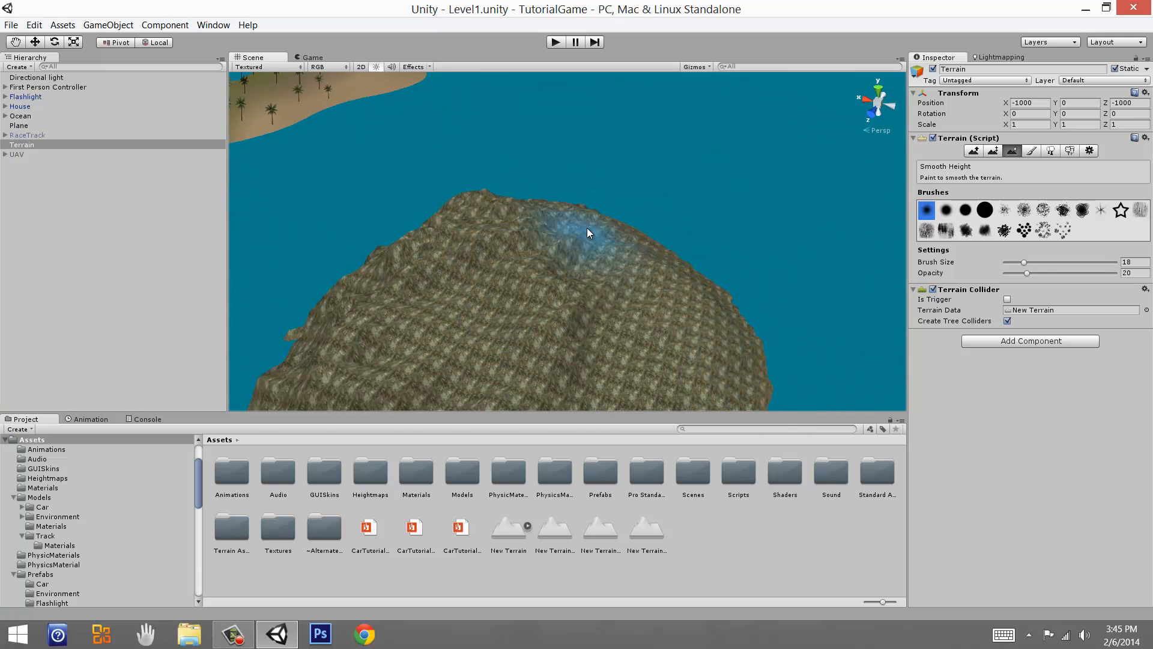
{"action": "mouse_move", "coordinate": [719, 226]}
{"action": "right_mouse_down"}
{"action": "mouse_move", "coordinate": [589, 348]}
{"action": "mouse_move", "coordinate": [711, 315]}
{"action": "right_mouse_up"}
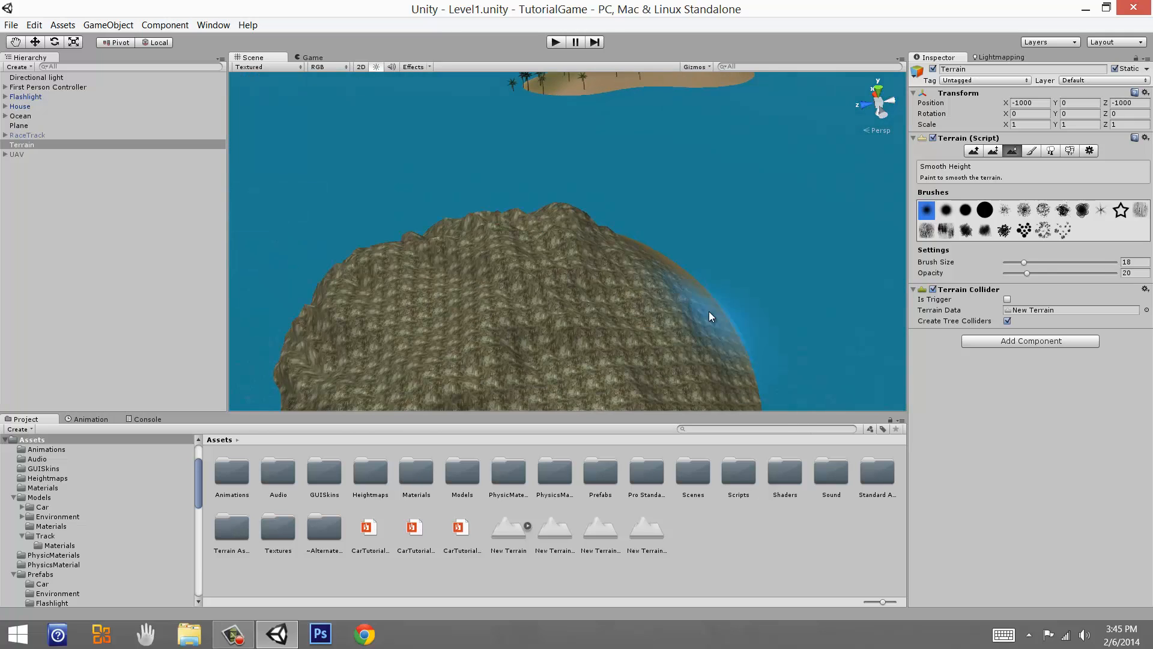
{"action": "middle_click_drag", "start_coordinate": [394, 193], "coordinate": [657, 259]}
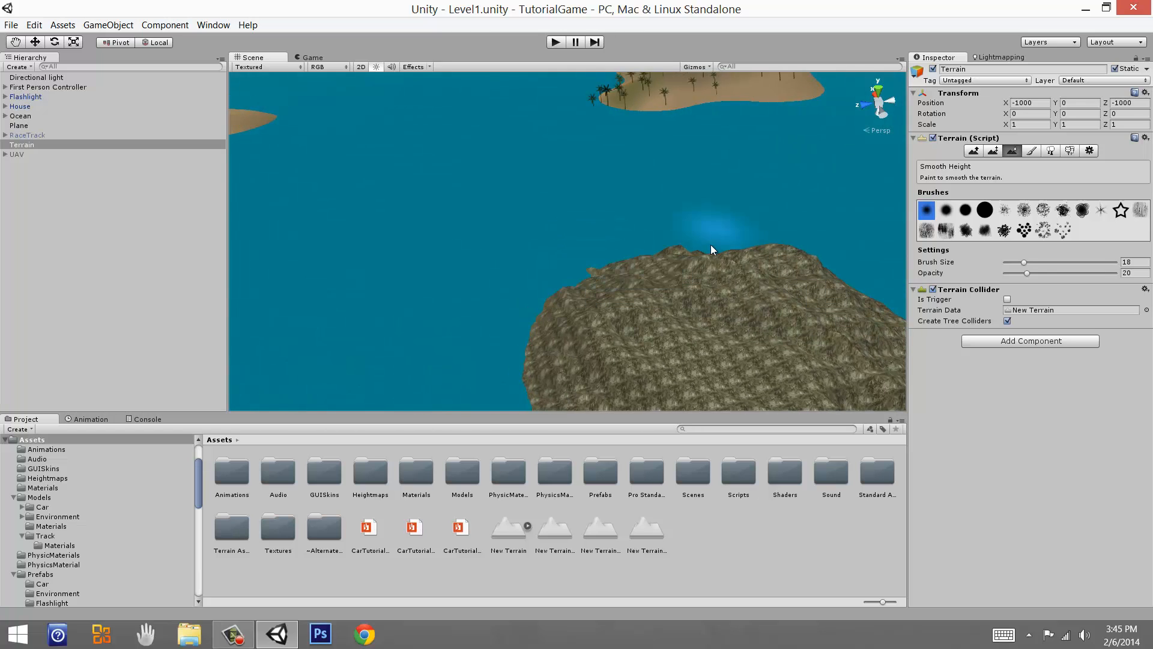
{"action": "right_click_drag", "start_coordinate": [683, 250], "coordinate": [719, 323]}
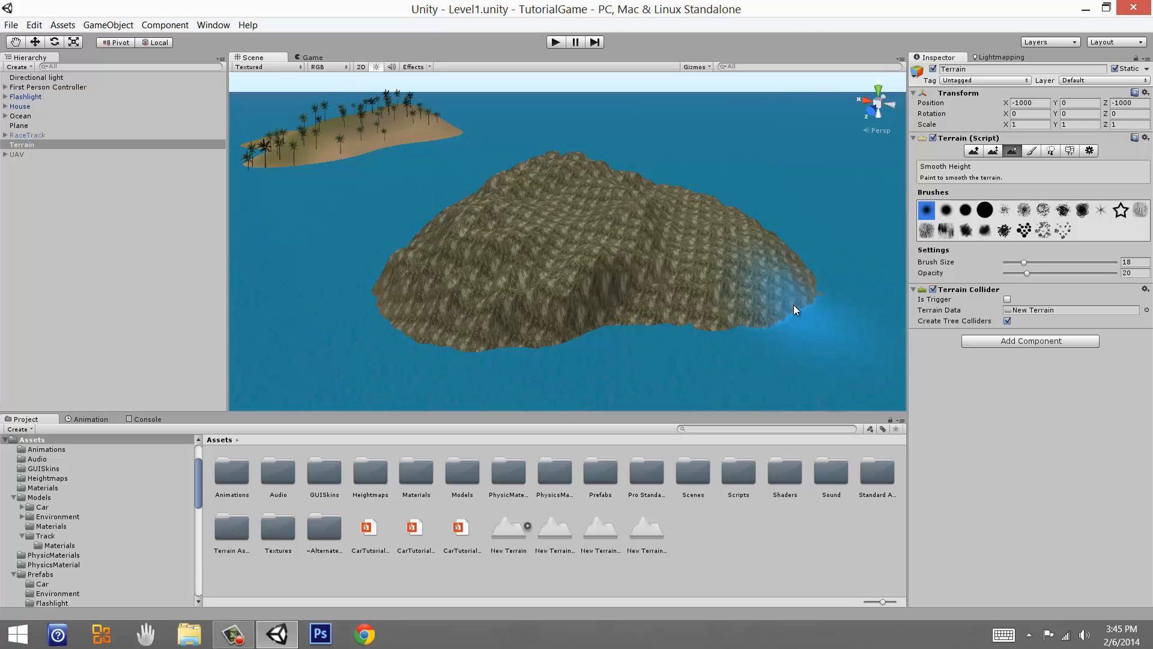
{"action": "mouse_move", "coordinate": [794, 306]}
{"action": "left_mouse_down"}
{"action": "mouse_move", "coordinate": [684, 314]}
{"action": "mouse_move", "coordinate": [712, 255]}
{"action": "mouse_move", "coordinate": [592, 257]}
{"action": "mouse_move", "coordinate": [613, 275]}
{"action": "left_mouse_up"}
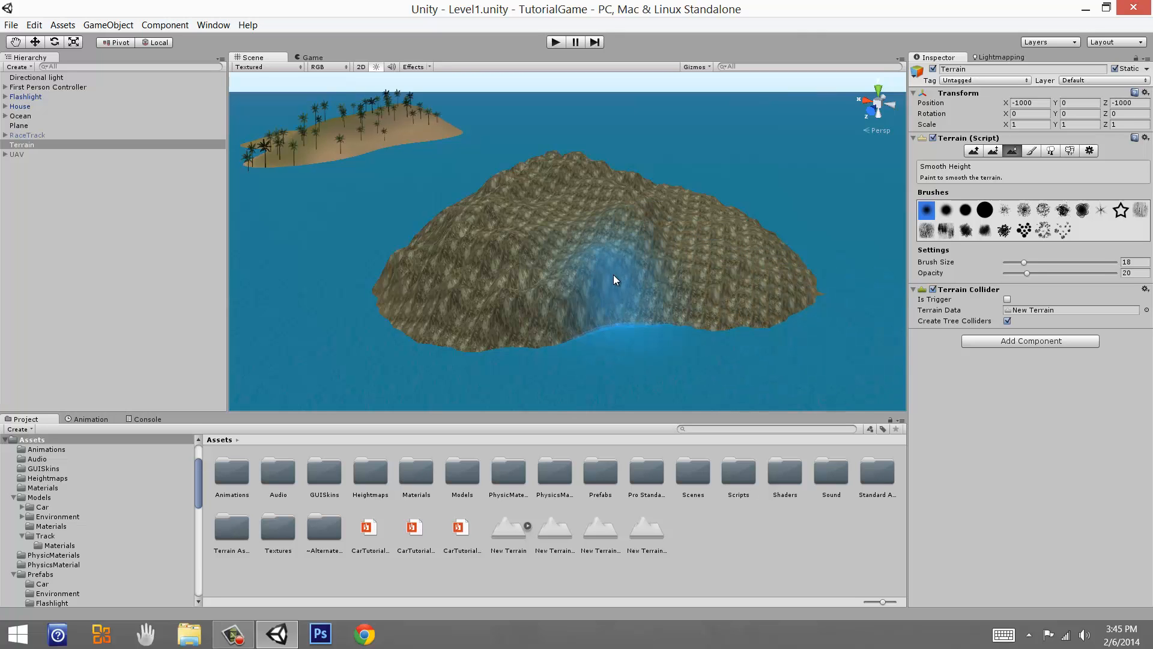
{"action": "mouse_move", "coordinate": [709, 236]}
{"action": "right_mouse_down"}
{"action": "mouse_move", "coordinate": [846, 350]}
{"action": "mouse_move", "coordinate": [608, 289]}
{"action": "right_mouse_up"}
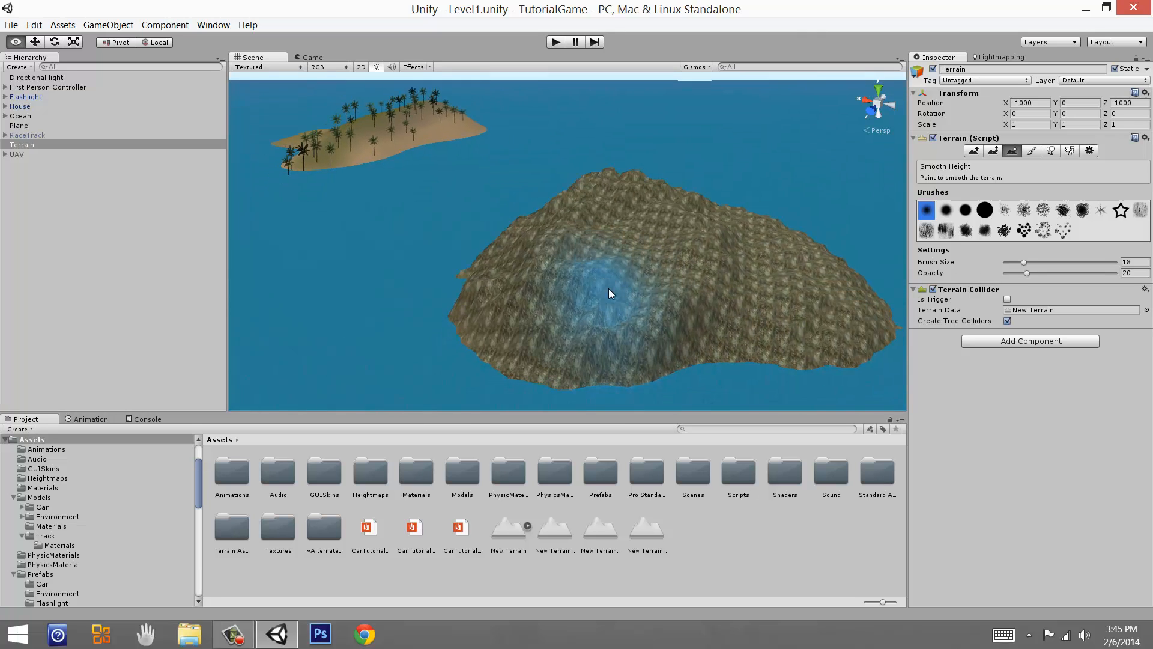
Edit the pale rock terrain texture and set its tile size to 10 by 10.
{"action": "left_click", "coordinate": [1066, 152]}
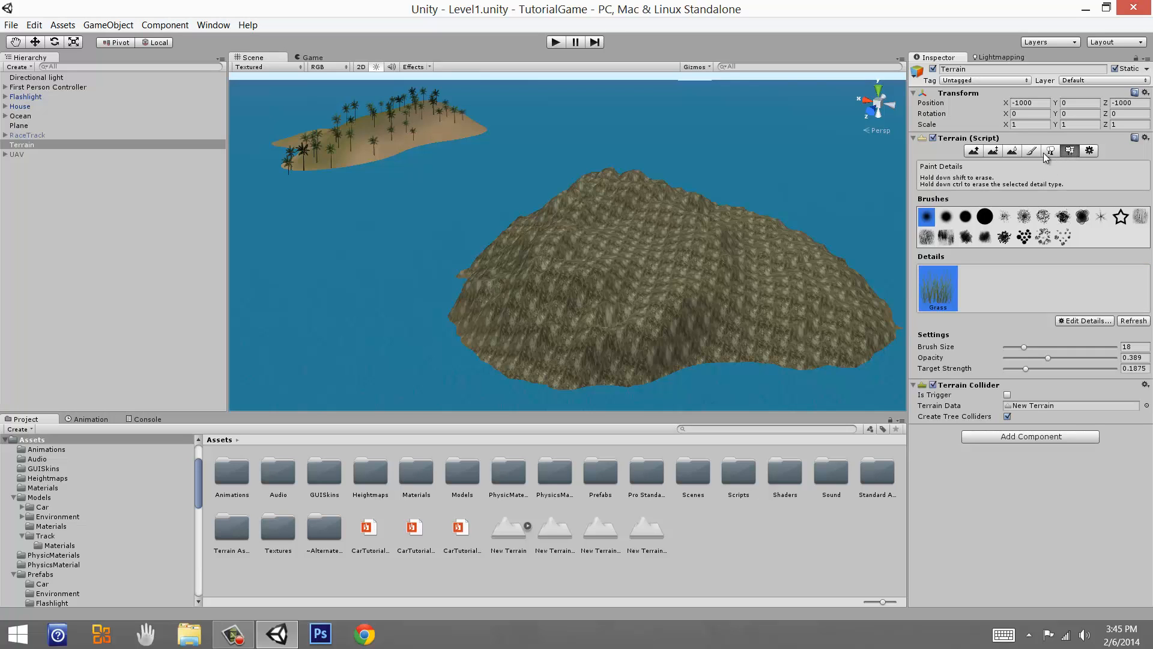
{"action": "left_click", "coordinate": [1033, 151]}
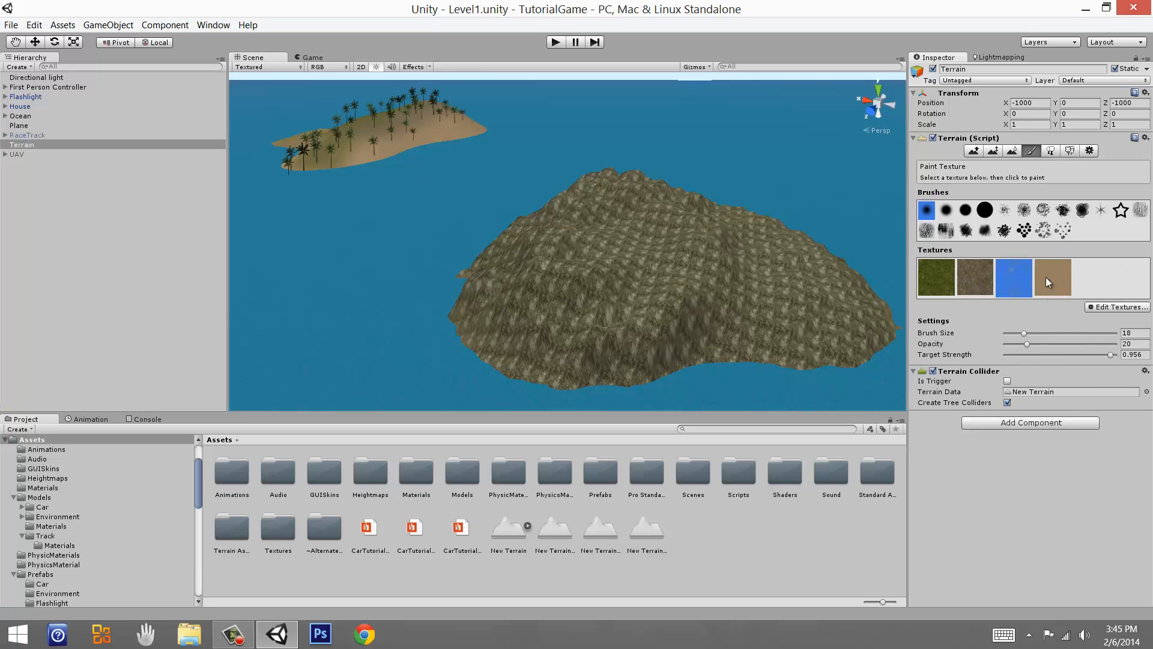
{"action": "left_click", "coordinate": [1099, 305]}
{"action": "left_click", "coordinate": [1072, 323]}
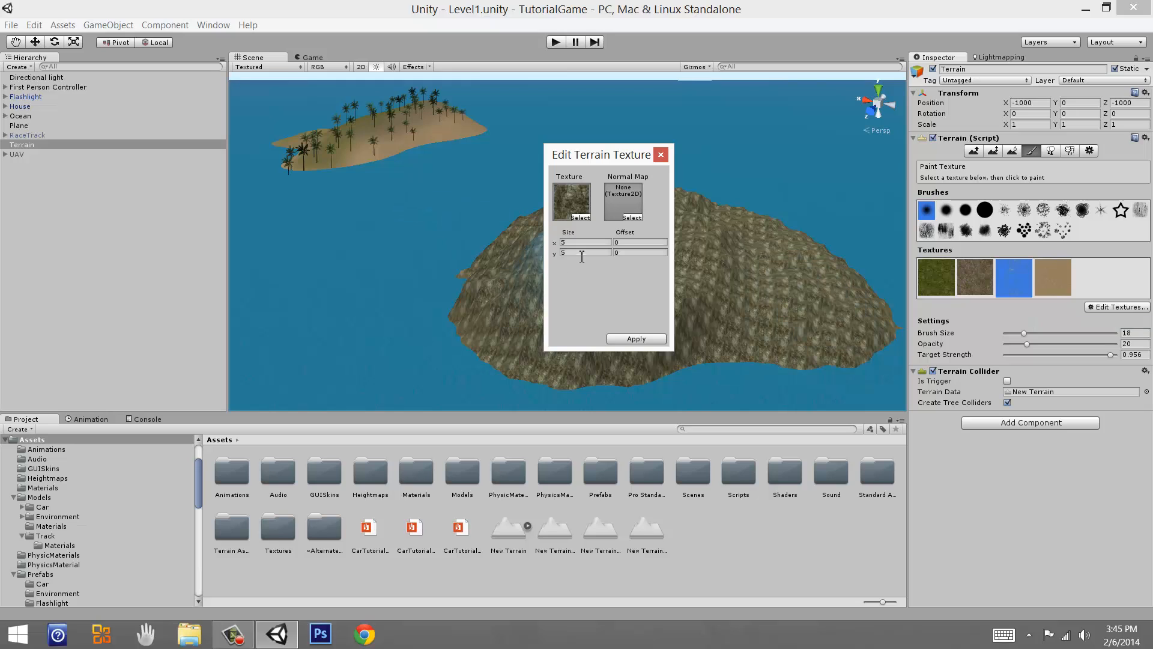
{"action": "left_click_drag", "start_coordinate": [578, 160], "coordinate": [848, 153]}
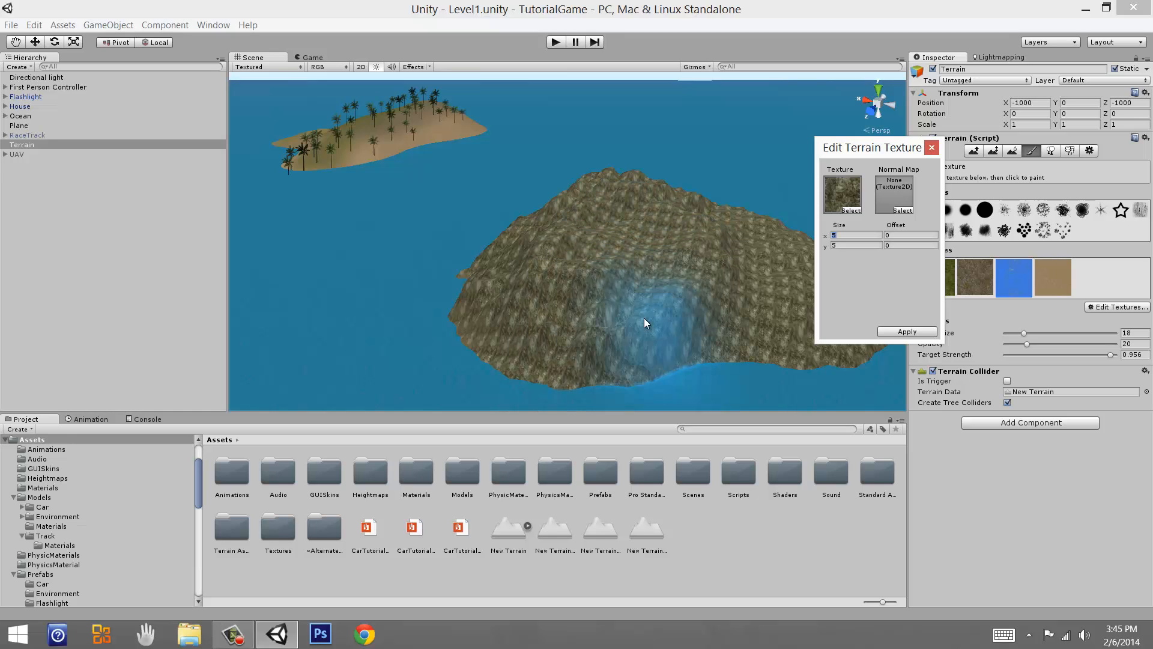
{"action": "left_click", "coordinate": [36, 48]}
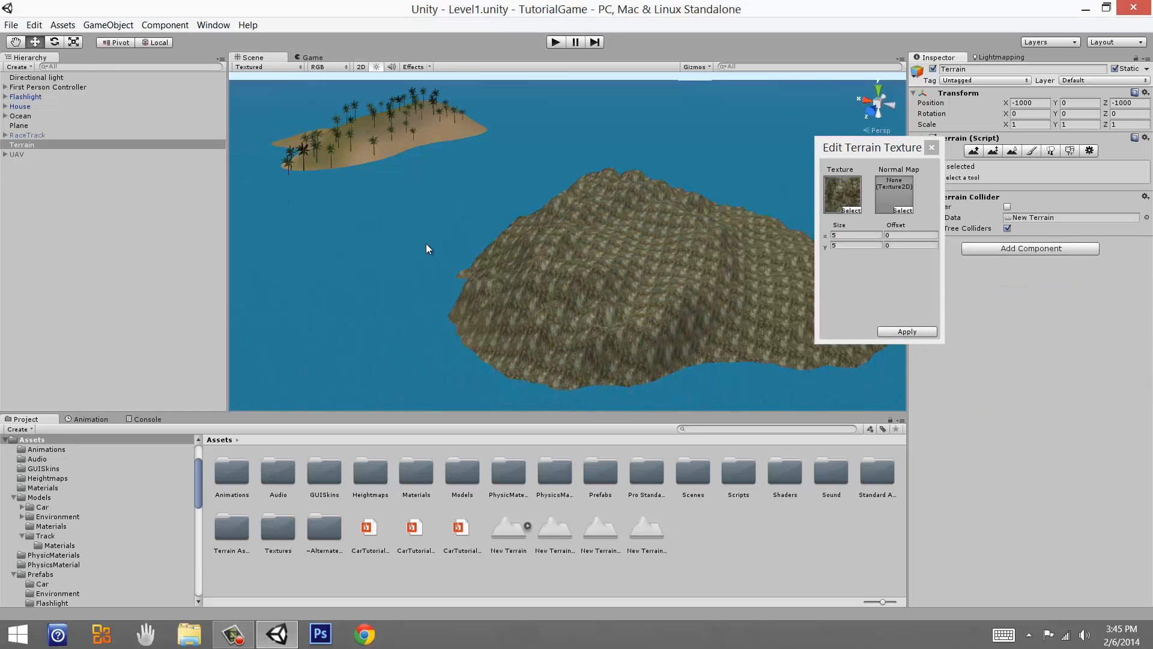
{"action": "left_click", "coordinate": [855, 235]}
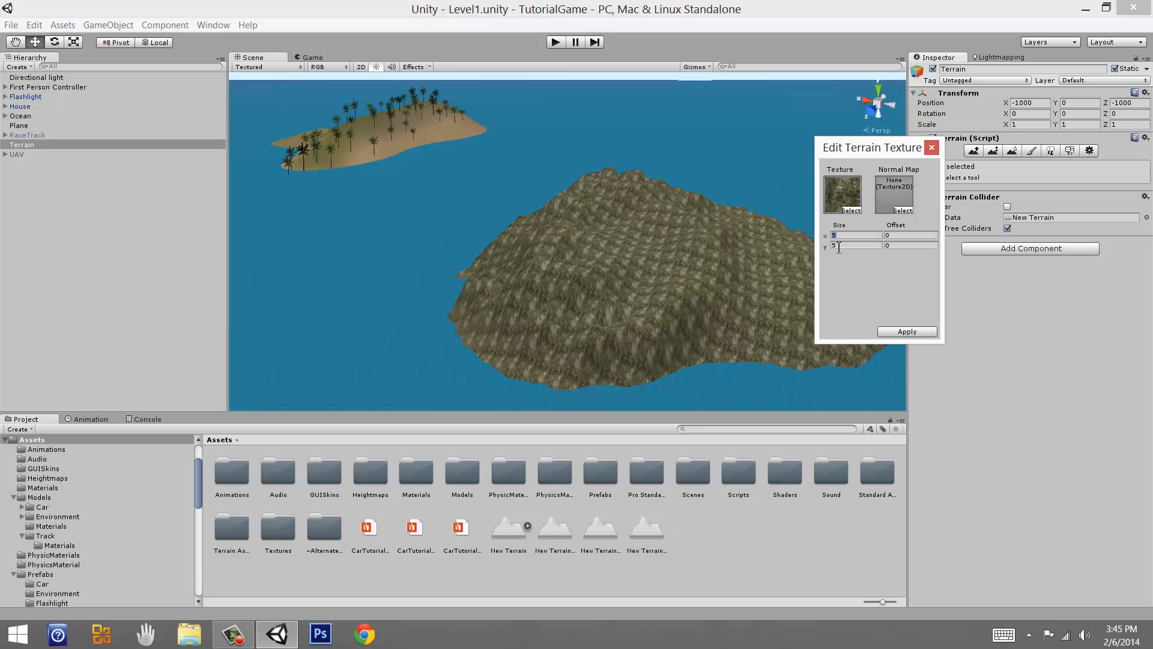
{"action": "type", "text": "10"}
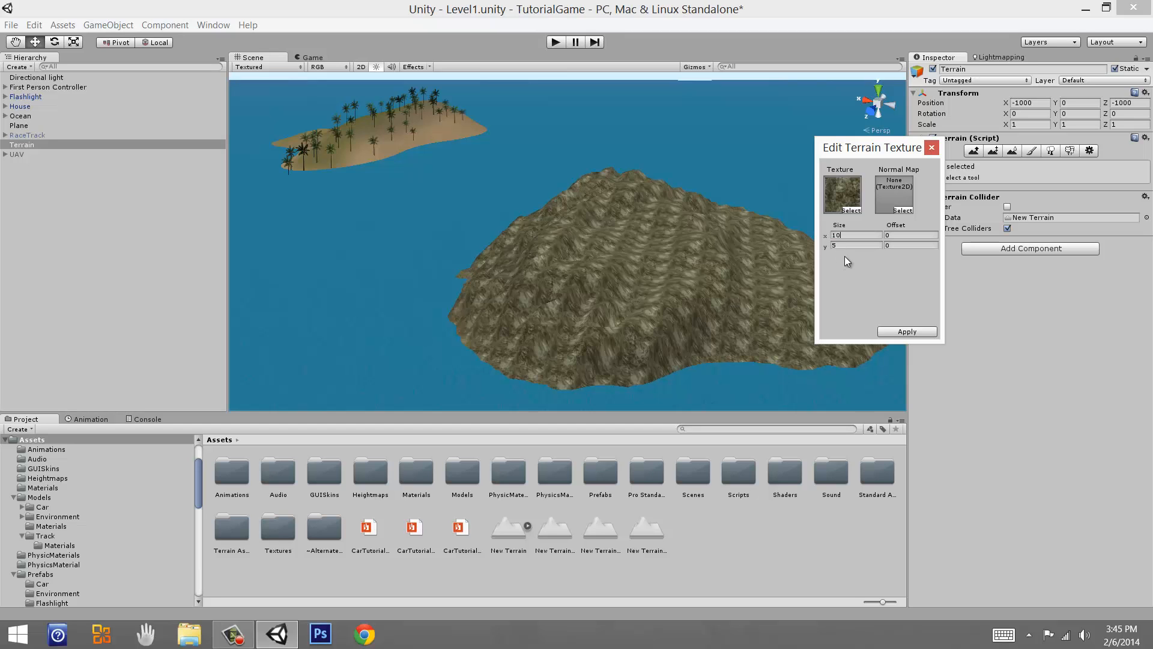
{"action": "key", "text": "Tab"}
{"action": "type", "text": "10"}
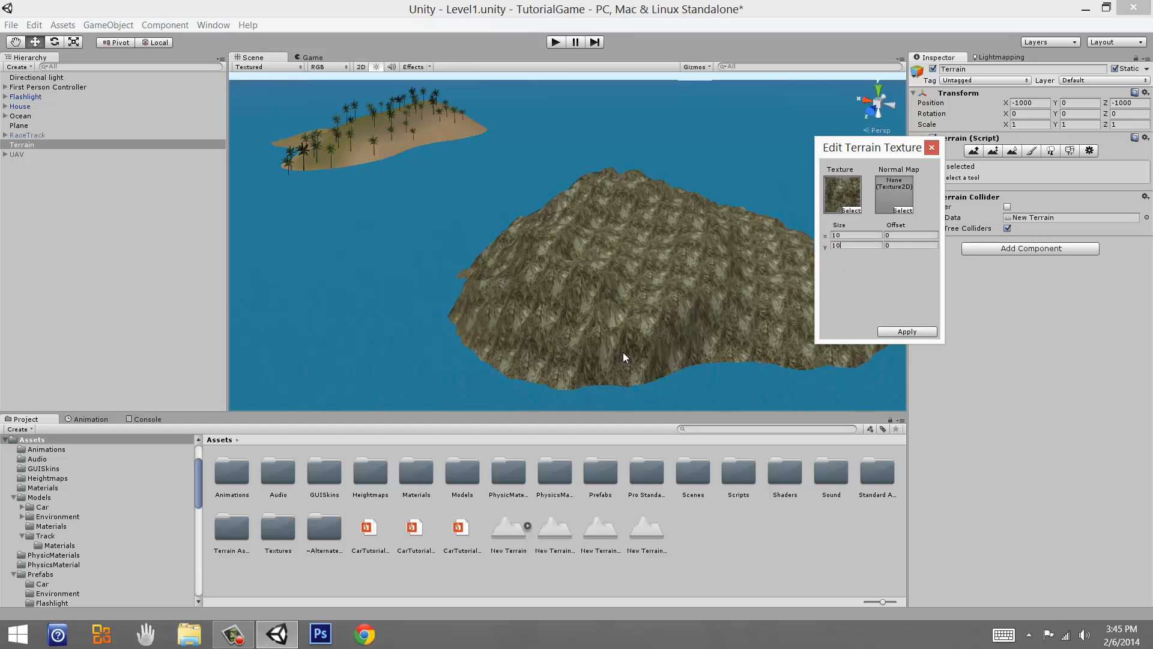
Try a tile size of 20 by 20 for the pale rock texture and inspect the slopes up close.
{"action": "type", "text": "20"}
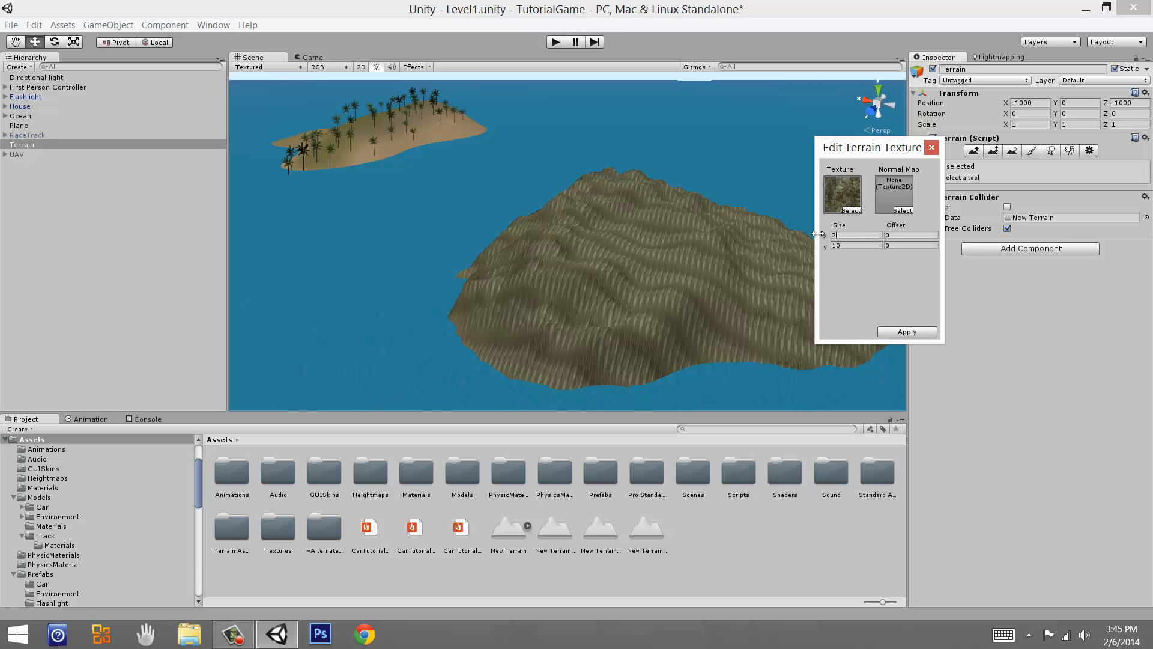
{"action": "type", "text": "20"}
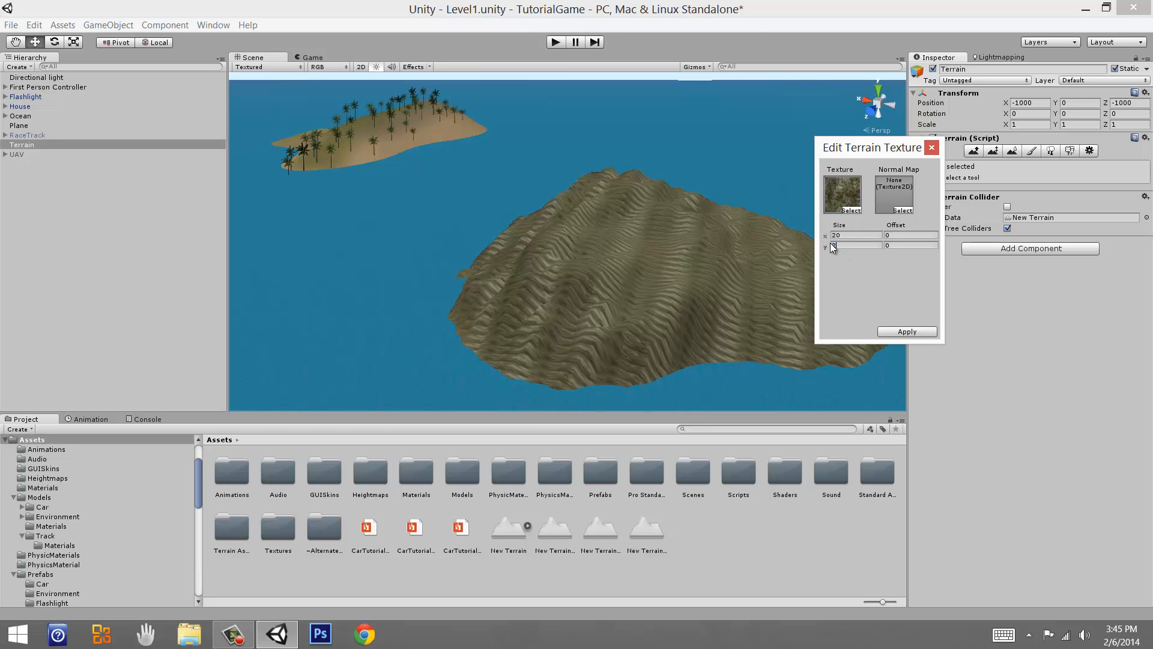
{"action": "left_click_drag", "start_coordinate": [624, 308], "coordinate": [527, 346], "text": "alt"}
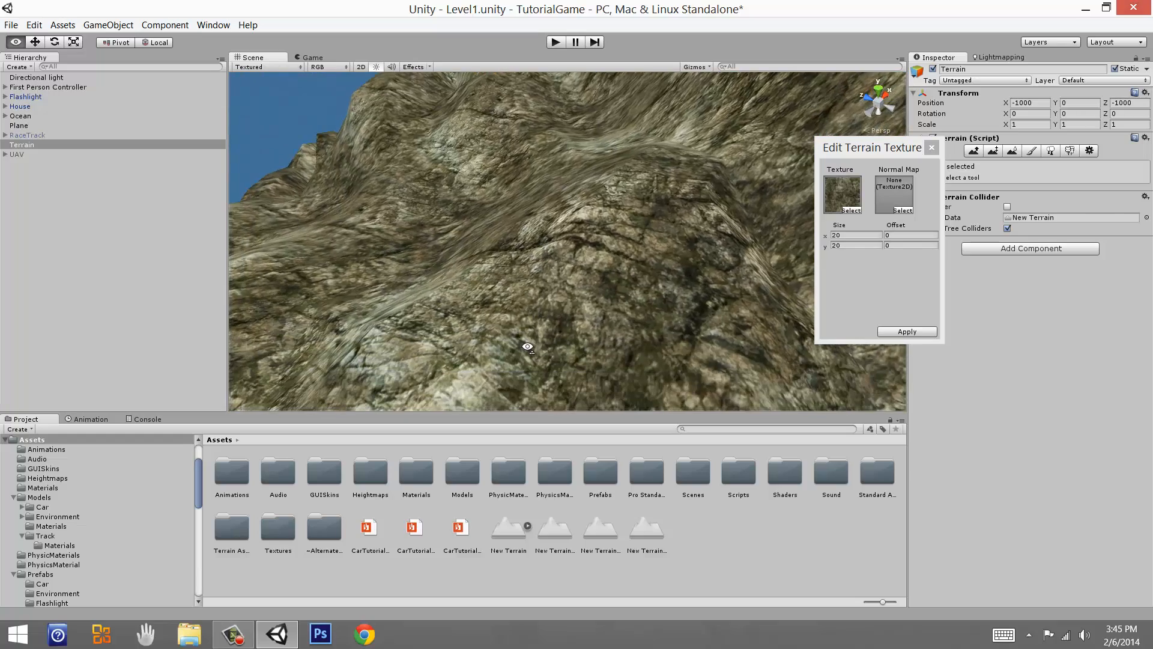
{"action": "key", "text": "shift+w"}
{"action": "right_click_drag", "start_coordinate": [528, 347], "coordinate": [685, 291]}
{"action": "right_click_drag", "start_coordinate": [769, 255], "coordinate": [684, 239]}
Return the pale rock texture's tile size to 10 by 10 and apply the texture settings.
{"action": "left_click_drag", "start_coordinate": [850, 236], "coordinate": [831, 236]}
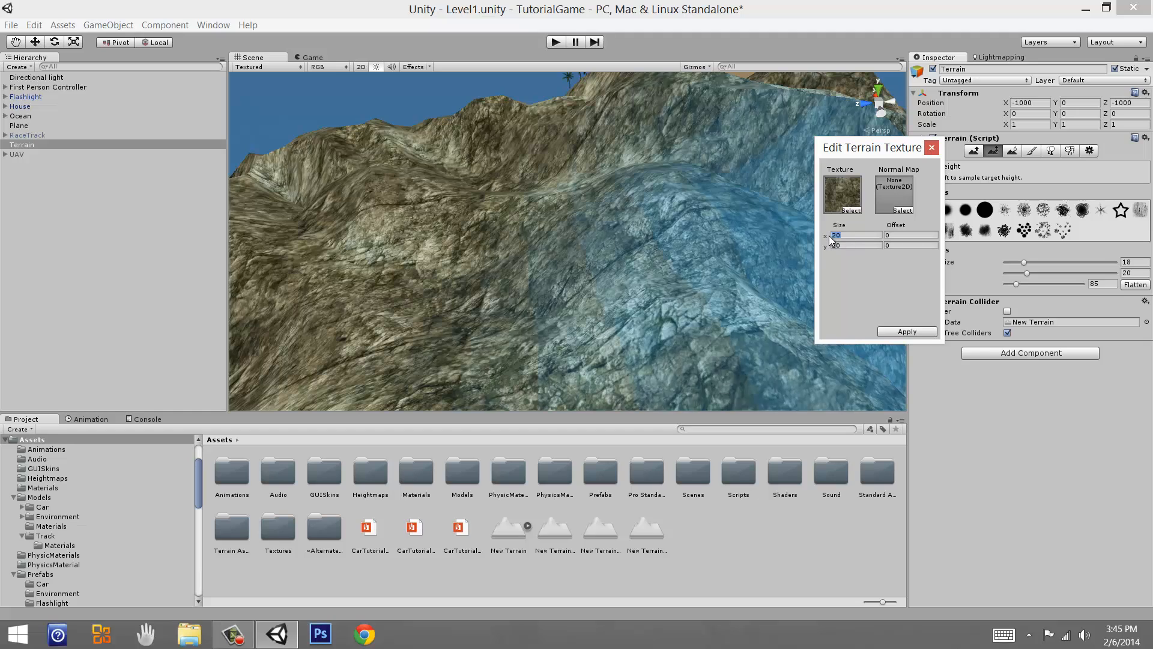
{"action": "type", "text": "10"}
{"action": "key", "text": "Tab"}
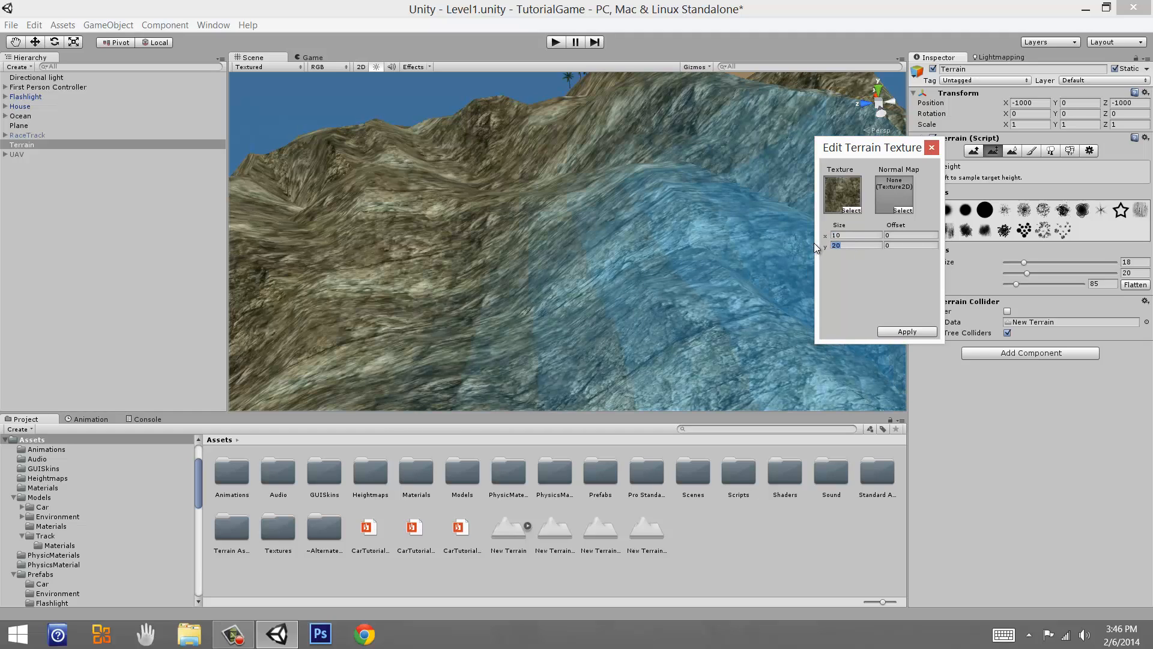
{"action": "type", "text": "10"}
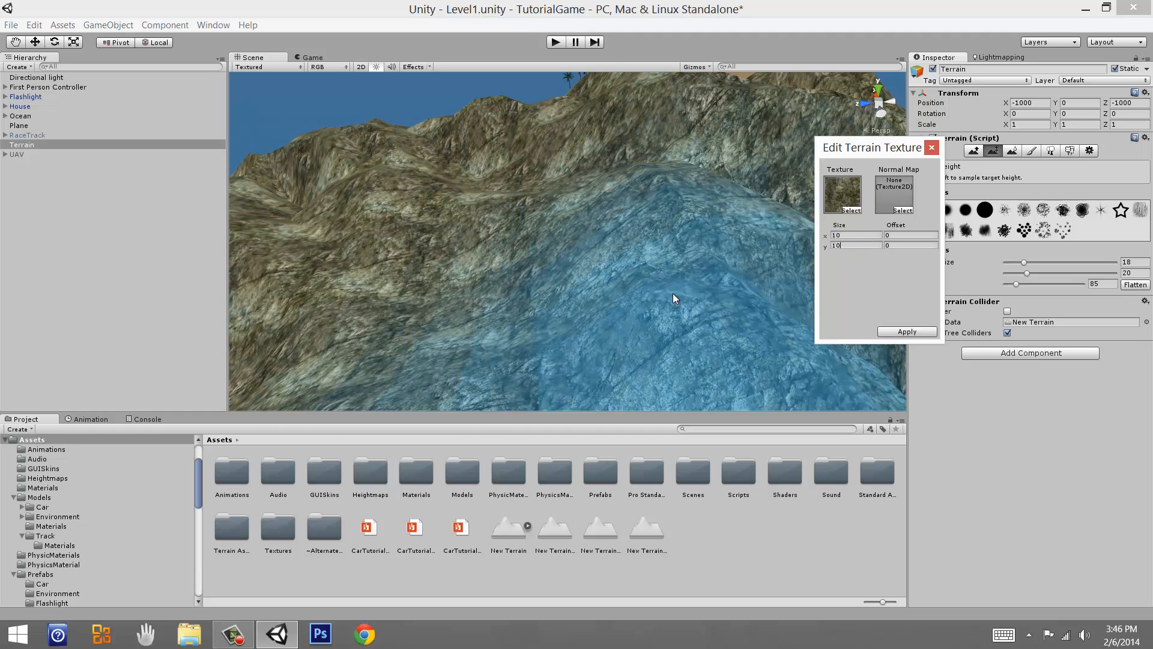
{"action": "left_click", "coordinate": [906, 332]}
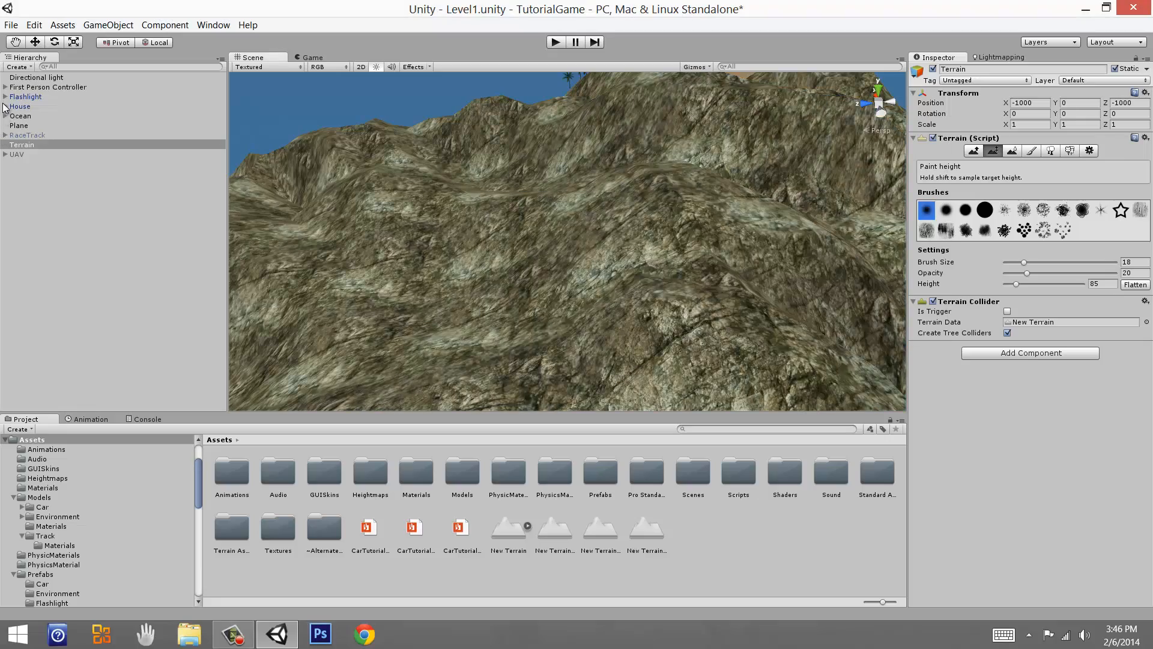
Flatten the whole rock island to height 0 with Paint Height at brush size 64 and opacity 70.
{"action": "left_click", "coordinate": [35, 42]}
{"action": "right_click_drag", "start_coordinate": [342, 232], "coordinate": [480, 239]}
{"action": "right_click_drag", "start_coordinate": [635, 289], "coordinate": [682, 207]}
{"action": "left_click", "coordinate": [973, 151]}
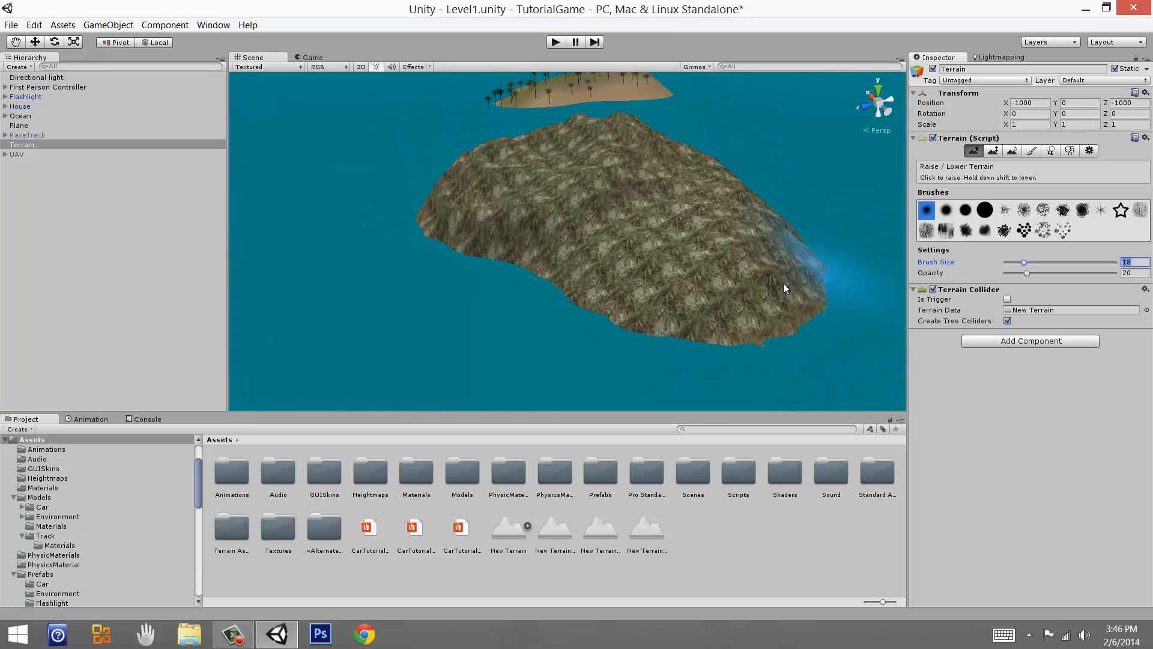
{"action": "left_click", "coordinate": [992, 151]}
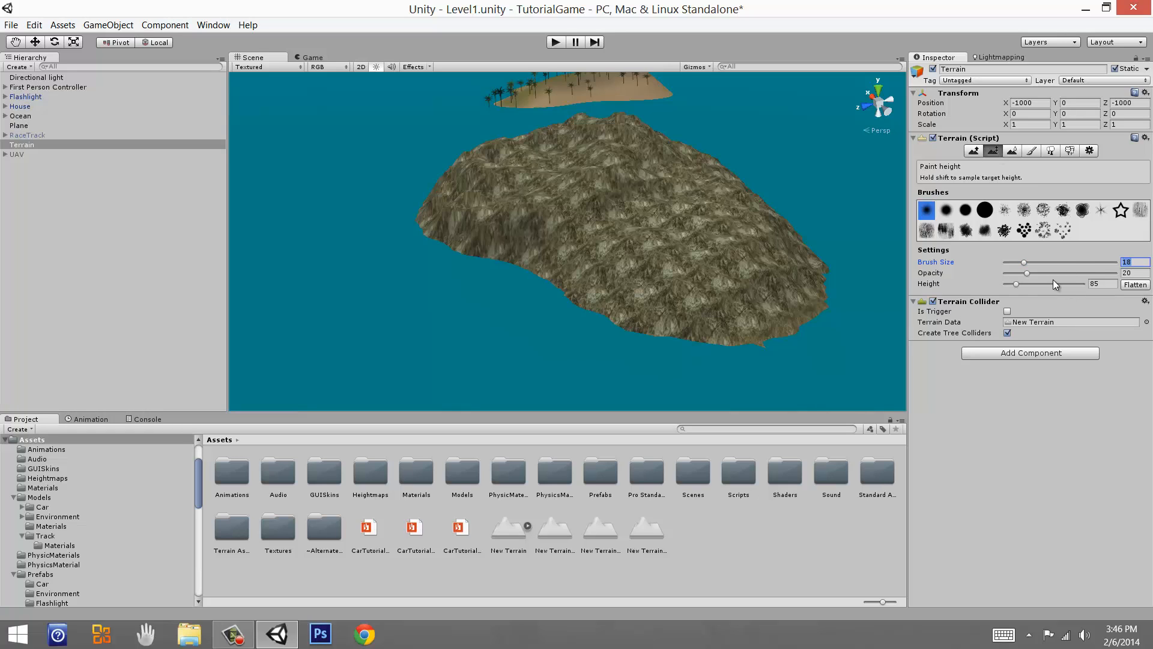
{"action": "left_click_drag", "start_coordinate": [1013, 286], "coordinate": [1008, 283]}
{"action": "left_click", "coordinate": [1072, 263]}
{"action": "left_click_drag", "start_coordinate": [1074, 273], "coordinate": [1082, 273]}
{"action": "mouse_move", "coordinate": [866, 262]}
{"action": "left_mouse_down"}
{"action": "mouse_move", "coordinate": [713, 214]}
{"action": "mouse_move", "coordinate": [397, 250]}
{"action": "left_mouse_up"}
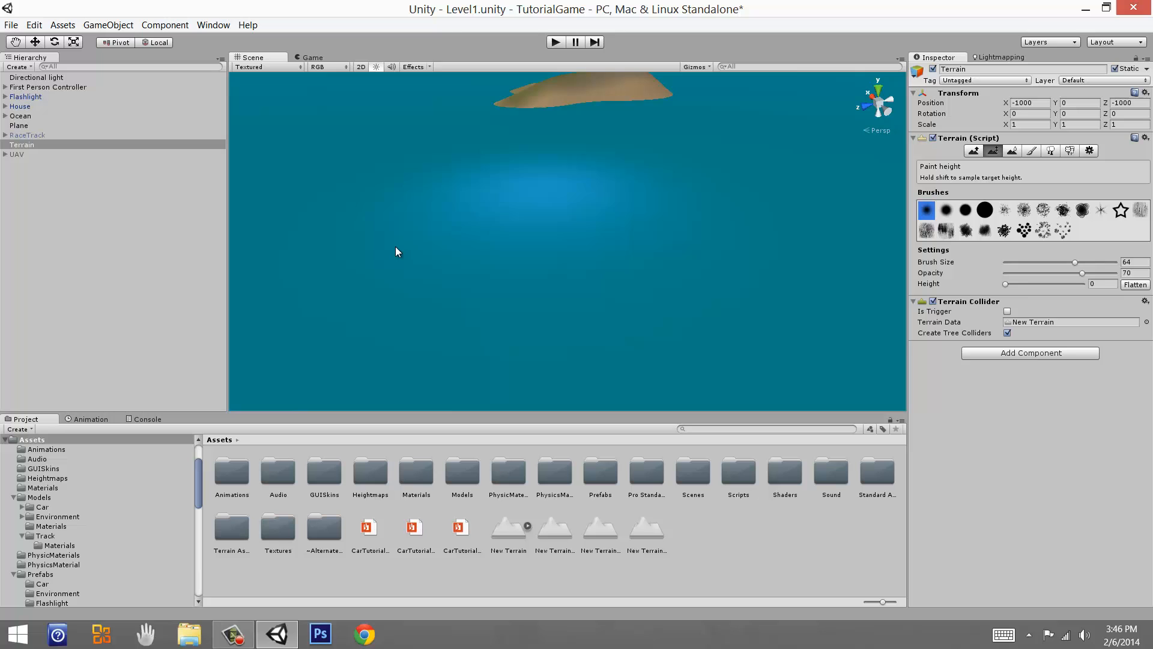
Disable the Ocean object so that the terrain beneath the water is exposed.
{"action": "left_click", "coordinate": [31, 42]}
{"action": "right_click_drag", "start_coordinate": [853, 376], "coordinate": [790, 283]}
{"action": "middle_click_drag", "start_coordinate": [791, 283], "coordinate": [651, 109]}
{"action": "right_click_drag", "start_coordinate": [570, 255], "coordinate": [645, 265]}
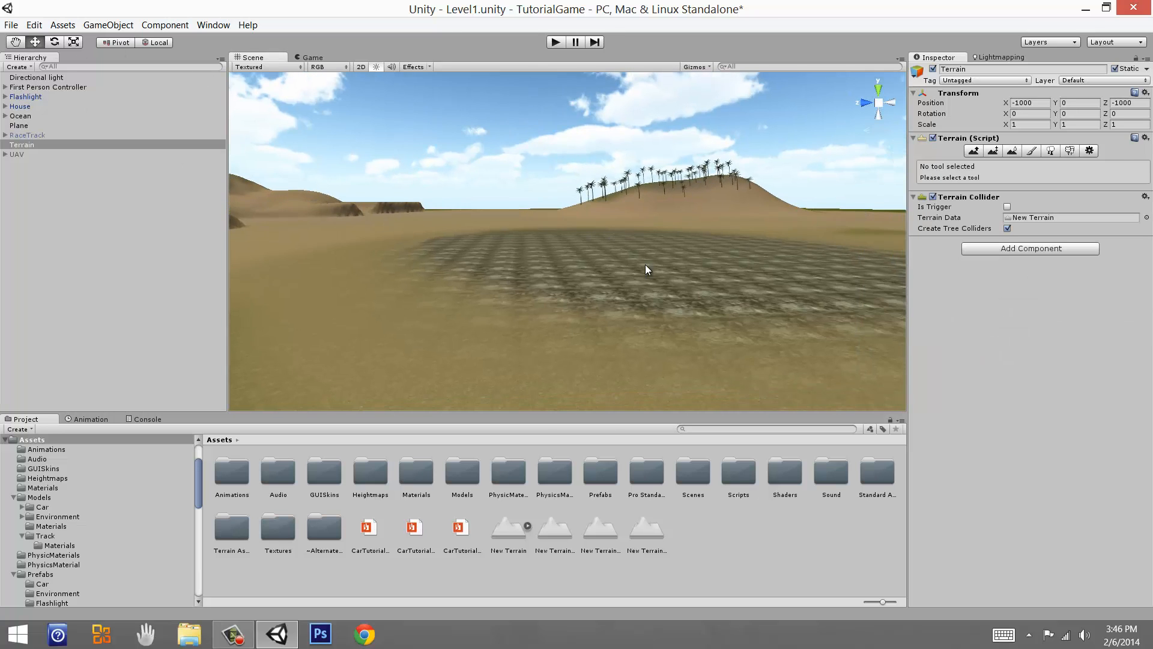
{"action": "middle_click_drag", "start_coordinate": [645, 265], "coordinate": [571, 332]}
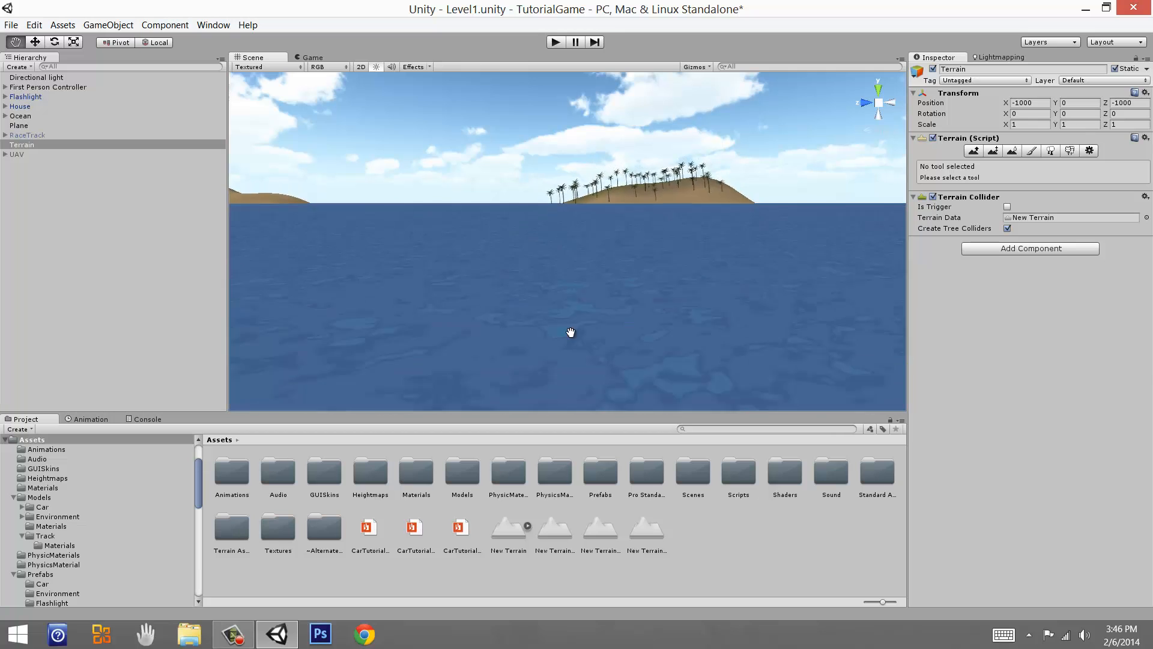
{"action": "right_click_drag", "start_coordinate": [571, 332], "coordinate": [737, 245]}
{"action": "middle_click_drag", "start_coordinate": [737, 245], "coordinate": [944, 419]}
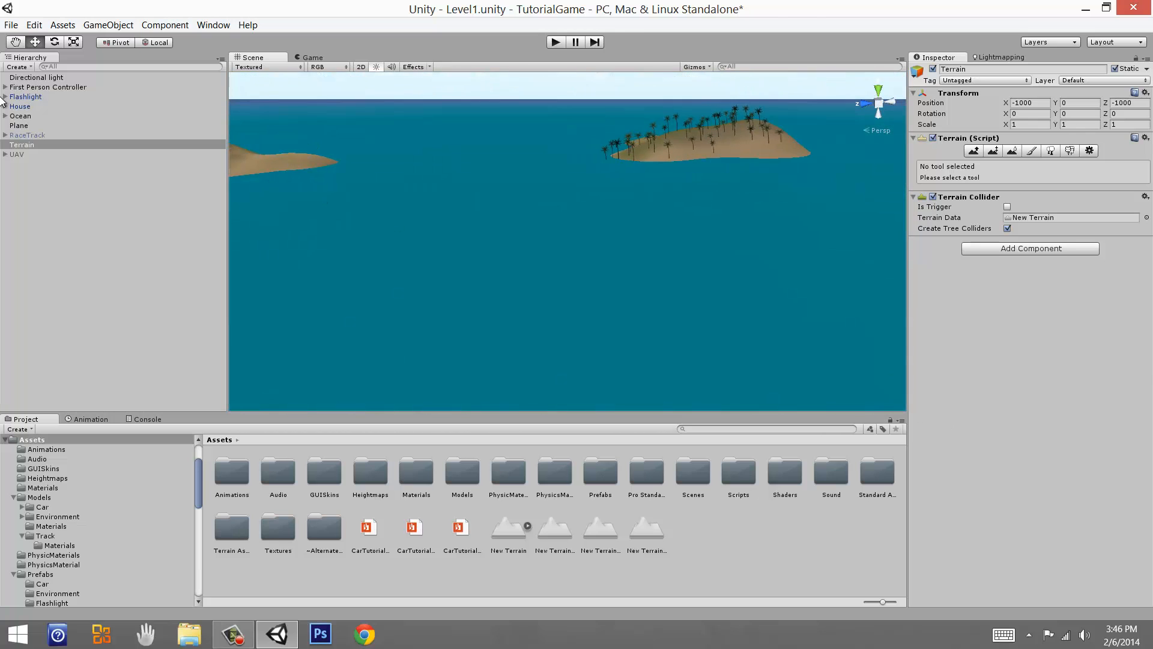
{"action": "left_click", "coordinate": [21, 116]}
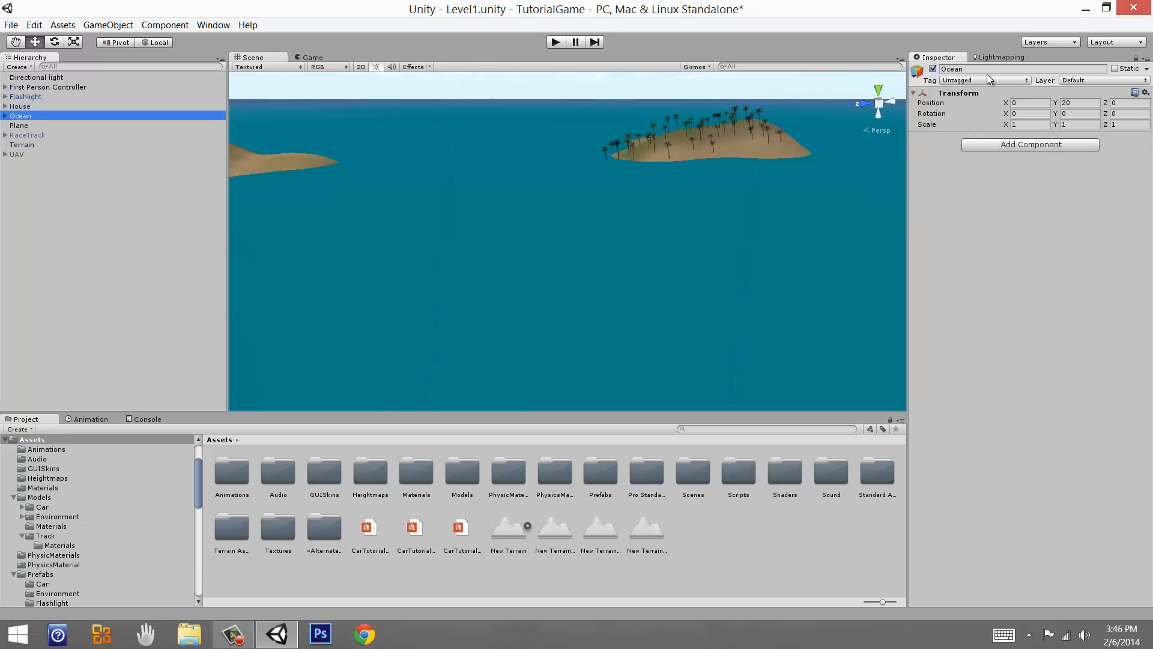
{"action": "left_click", "coordinate": [933, 69]}
{"action": "scroll", "coordinate": [679, 149], "scroll_direction": "down", "scroll_amount": 5}
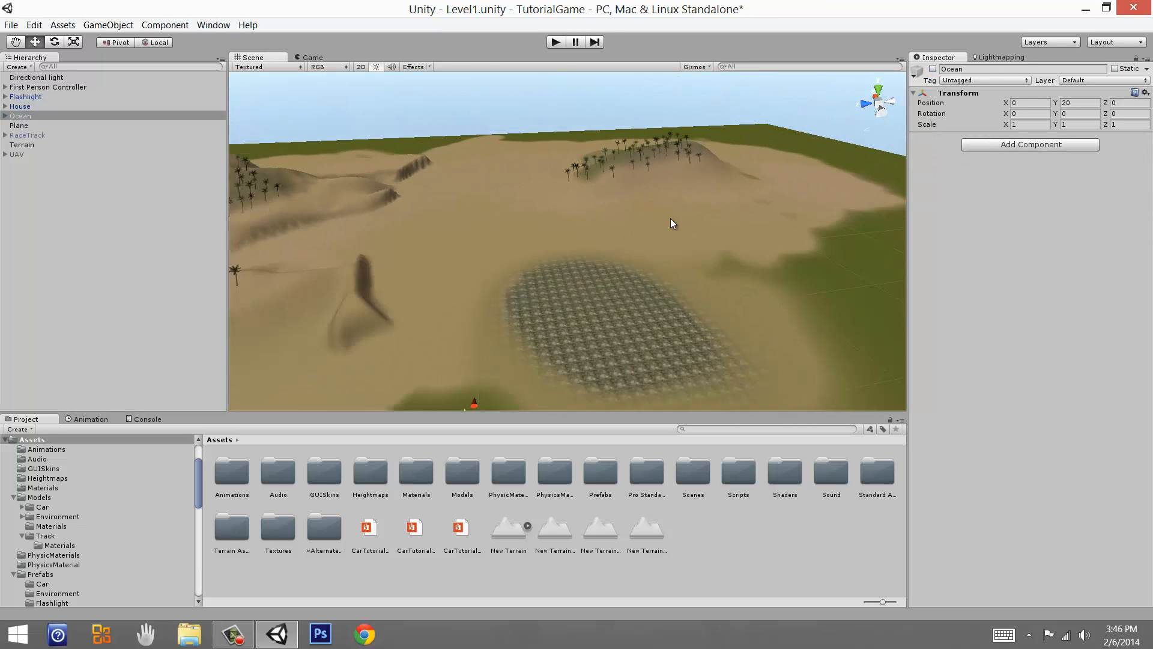
Try painting the pale rock texture over and beyond the flattened patch of the terrain with Paint Texture.
{"action": "right_click_drag", "start_coordinate": [670, 218], "coordinate": [704, 282]}
{"action": "left_click", "coordinate": [704, 282]}
{"action": "left_click", "coordinate": [1031, 151]}
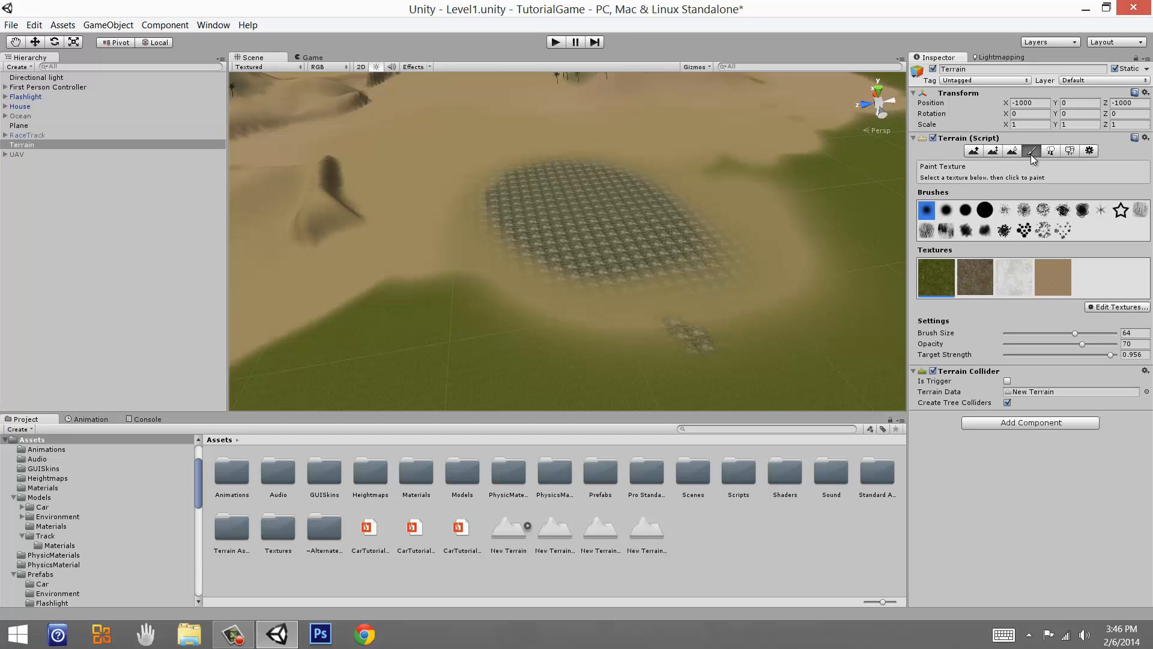
{"action": "left_click", "coordinate": [976, 288]}
{"action": "mouse_move", "coordinate": [647, 233]}
{"action": "left_mouse_down"}
{"action": "mouse_move", "coordinate": [566, 217]}
{"action": "mouse_move", "coordinate": [562, 191]}
{"action": "left_mouse_up"}
{"action": "right_click_drag", "start_coordinate": [561, 191], "coordinate": [730, 240]}
{"action": "mouse_move", "coordinate": [729, 240]}
{"action": "middle_mouse_down"}
{"action": "mouse_move", "coordinate": [814, 332]}
{"action": "mouse_move", "coordinate": [889, 313]}
{"action": "middle_mouse_up"}
{"action": "middle_click_drag", "start_coordinate": [690, 322], "coordinate": [853, 160]}
{"action": "middle_click_drag", "start_coordinate": [749, 226], "coordinate": [647, 232]}
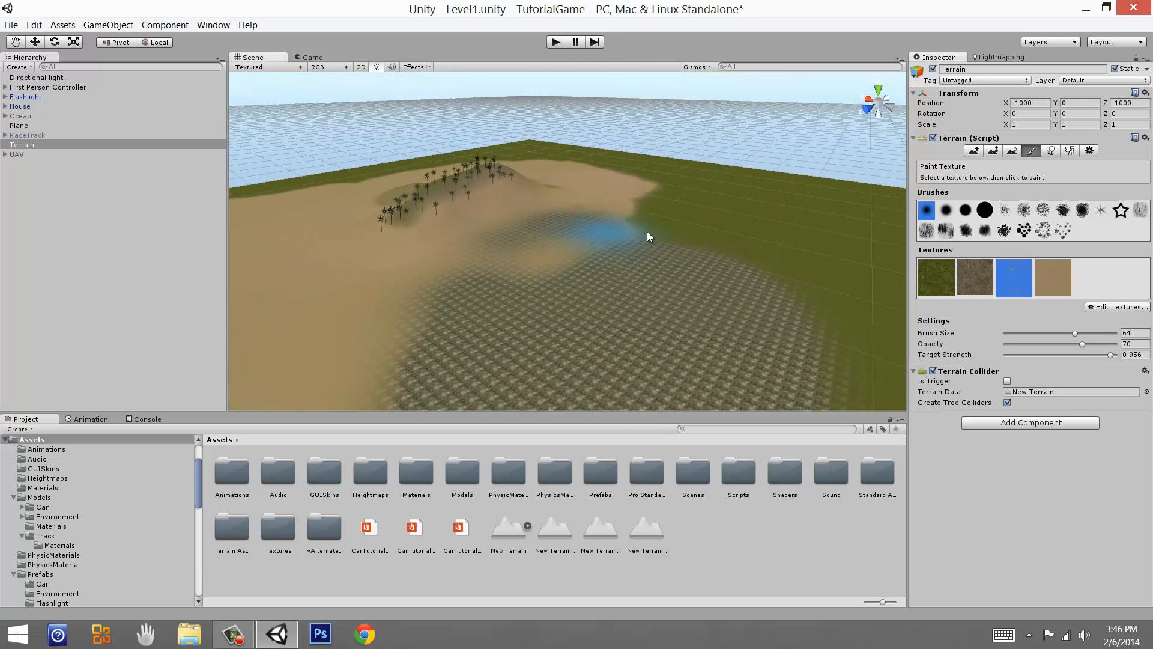
{"action": "mouse_move", "coordinate": [647, 232]}
{"action": "left_mouse_down"}
{"action": "mouse_move", "coordinate": [632, 300]}
{"action": "mouse_move", "coordinate": [600, 235]}
{"action": "left_mouse_up"}
Paint the sand texture over the flattened rock patch at brush size 64 and opacity 70.
{"action": "left_click", "coordinate": [944, 285]}
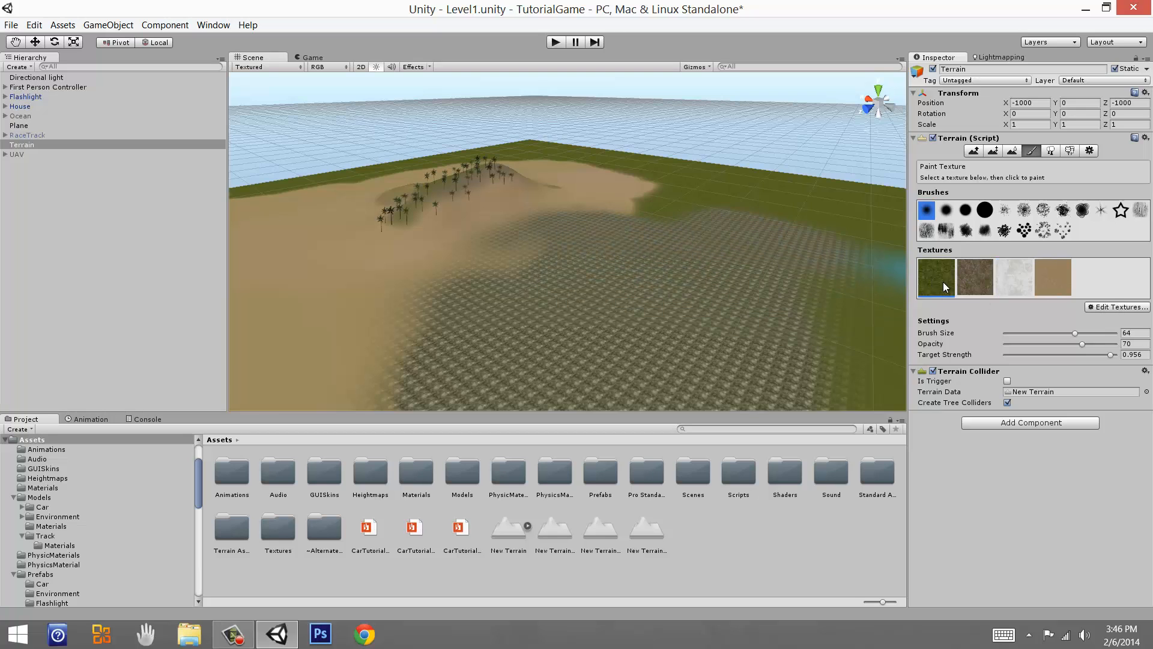
{"action": "left_click_drag", "start_coordinate": [806, 269], "coordinate": [540, 279]}
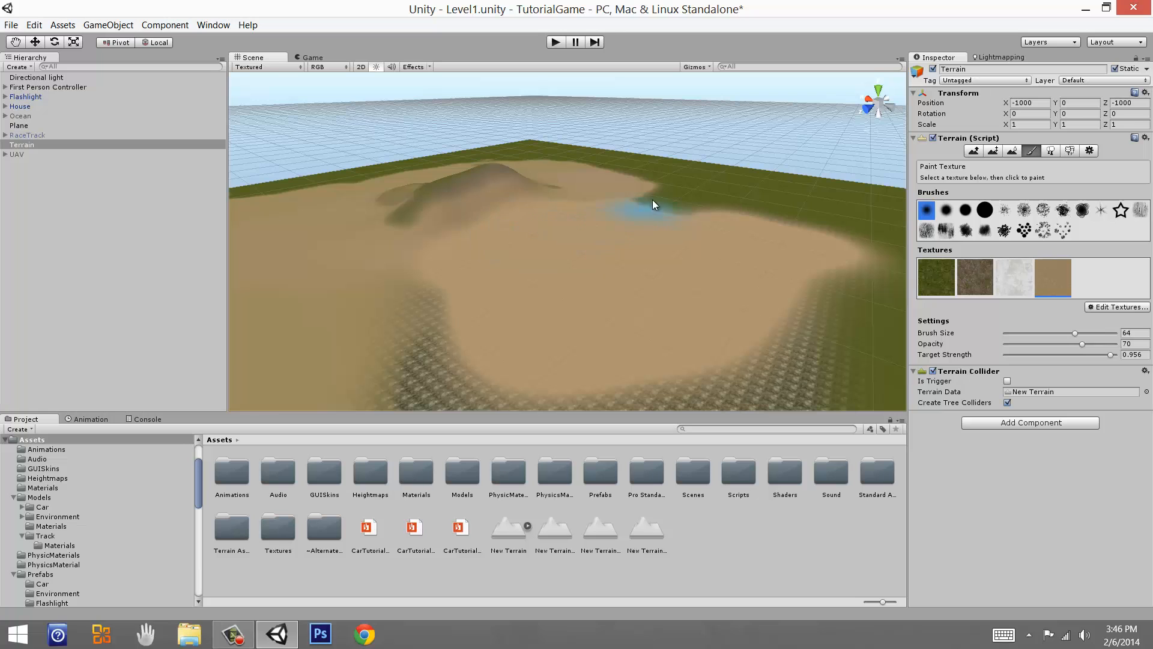
{"action": "mouse_move", "coordinate": [652, 199]}
{"action": "left_mouse_down"}
{"action": "mouse_move", "coordinate": [717, 251]}
{"action": "mouse_move", "coordinate": [643, 308]}
{"action": "left_mouse_up"}
{"action": "right_click_drag", "start_coordinate": [736, 223], "coordinate": [650, 269]}
{"action": "scroll", "coordinate": [660, 261], "scroll_direction": "down", "scroll_amount": 4}
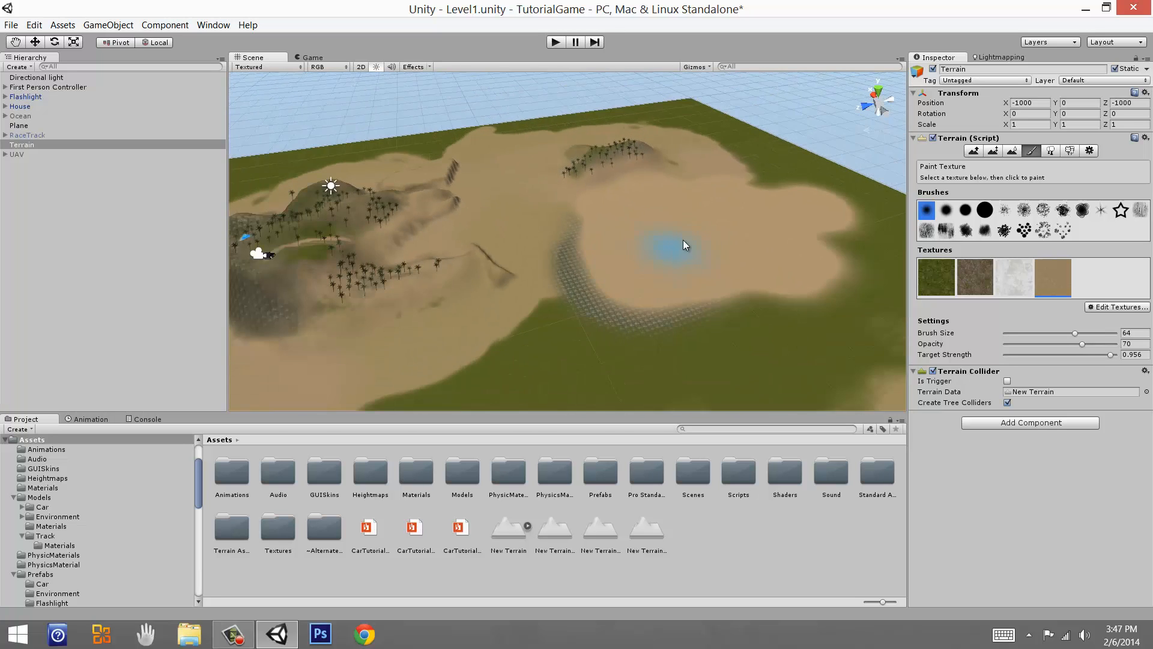
{"action": "scroll", "coordinate": [683, 245], "scroll_direction": "up", "scroll_amount": 3}
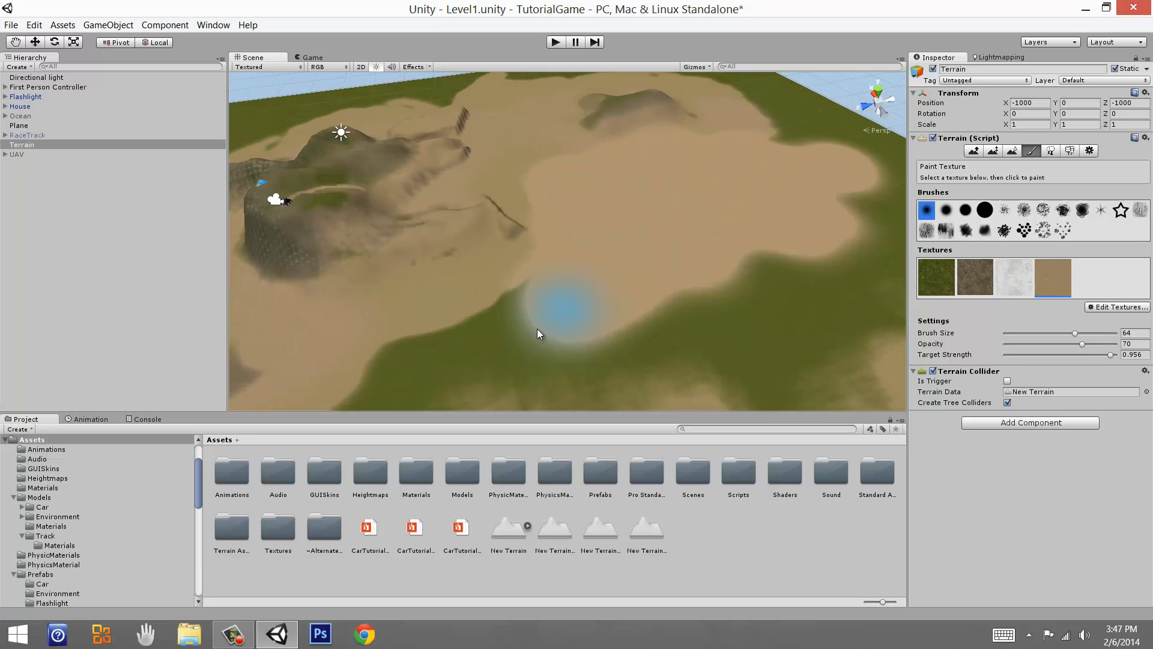
Paint sand over the wide grass seabed beside the islands, out to the terrain's edge.
{"action": "right_click_drag", "start_coordinate": [499, 358], "coordinate": [646, 311]}
{"action": "scroll", "coordinate": [625, 304], "scroll_direction": "down", "scroll_amount": 4}
{"action": "middle_click_drag", "start_coordinate": [604, 297], "coordinate": [754, 211]}
{"action": "right_click_drag", "start_coordinate": [667, 267], "coordinate": [805, 212]}
{"action": "mouse_move", "coordinate": [806, 212]}
{"action": "middle_mouse_down"}
{"action": "mouse_move", "coordinate": [757, 209]}
{"action": "mouse_move", "coordinate": [738, 168]}
{"action": "middle_mouse_up"}
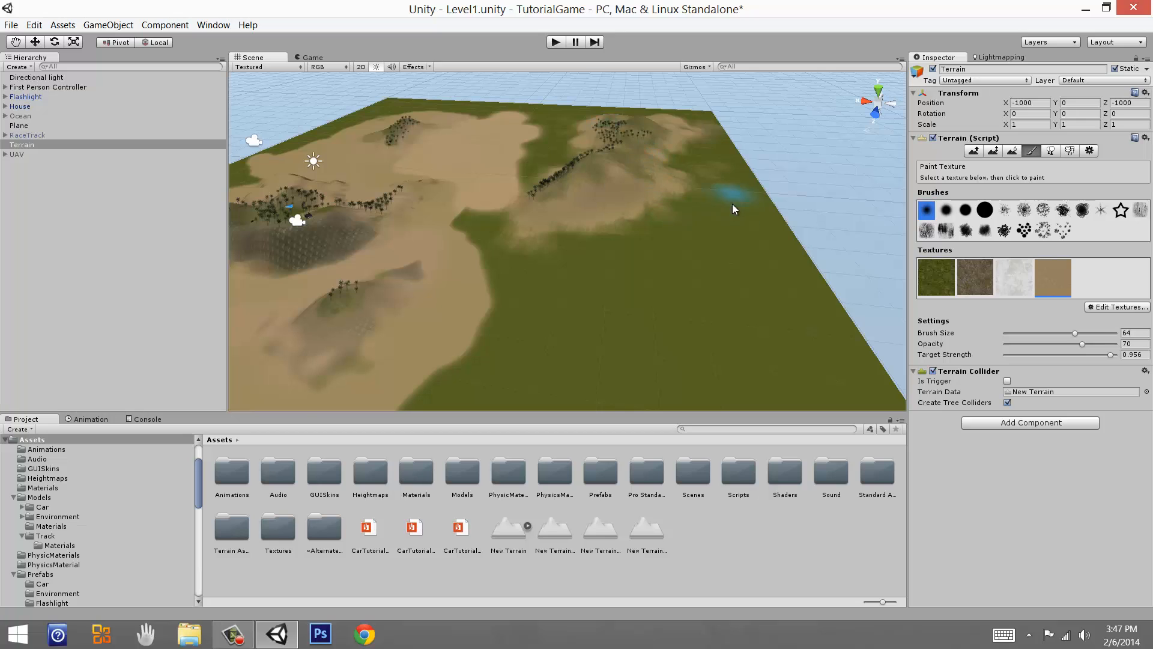
{"action": "left_click_drag", "start_coordinate": [736, 264], "coordinate": [730, 154]}
{"action": "mouse_move", "coordinate": [715, 116]}
{"action": "left_mouse_down"}
{"action": "mouse_move", "coordinate": [797, 383]}
{"action": "mouse_move", "coordinate": [754, 209]}
{"action": "mouse_move", "coordinate": [842, 376]}
{"action": "mouse_move", "coordinate": [583, 404]}
{"action": "mouse_move", "coordinate": [596, 353]}
{"action": "mouse_move", "coordinate": [543, 308]}
{"action": "mouse_move", "coordinate": [660, 297]}
{"action": "mouse_move", "coordinate": [641, 359]}
{"action": "left_mouse_up"}
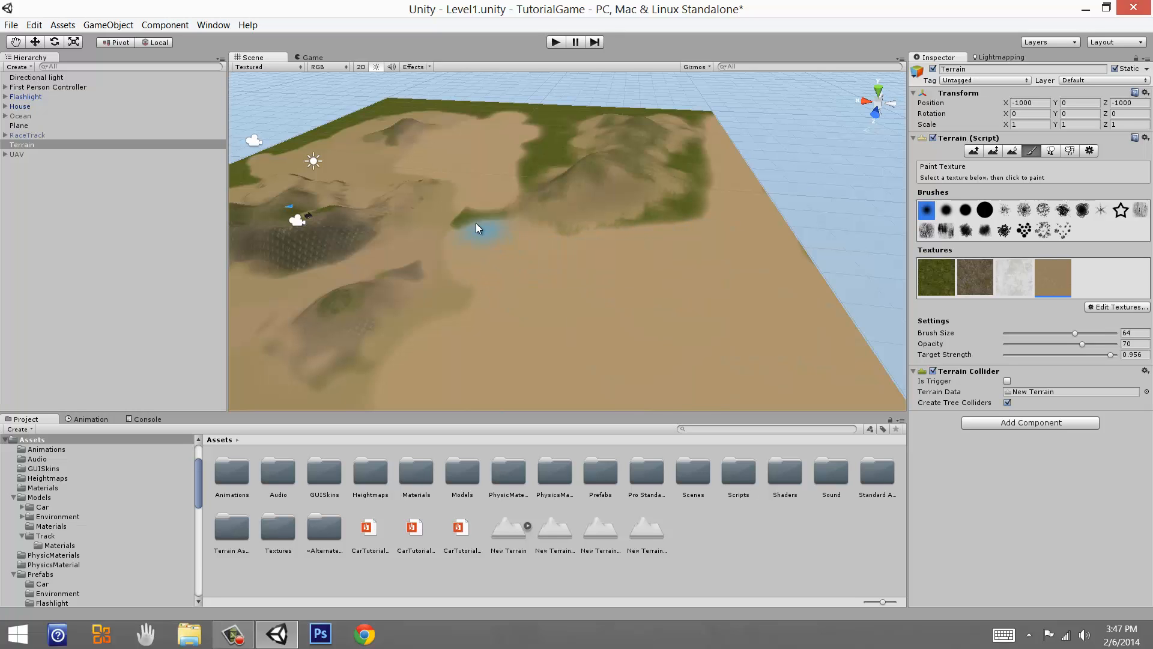
Paint sand over the remaining grass along the opposite edge and corner of the terrain.
{"action": "left_click_drag", "start_coordinate": [527, 219], "coordinate": [644, 314], "text": "alt"}
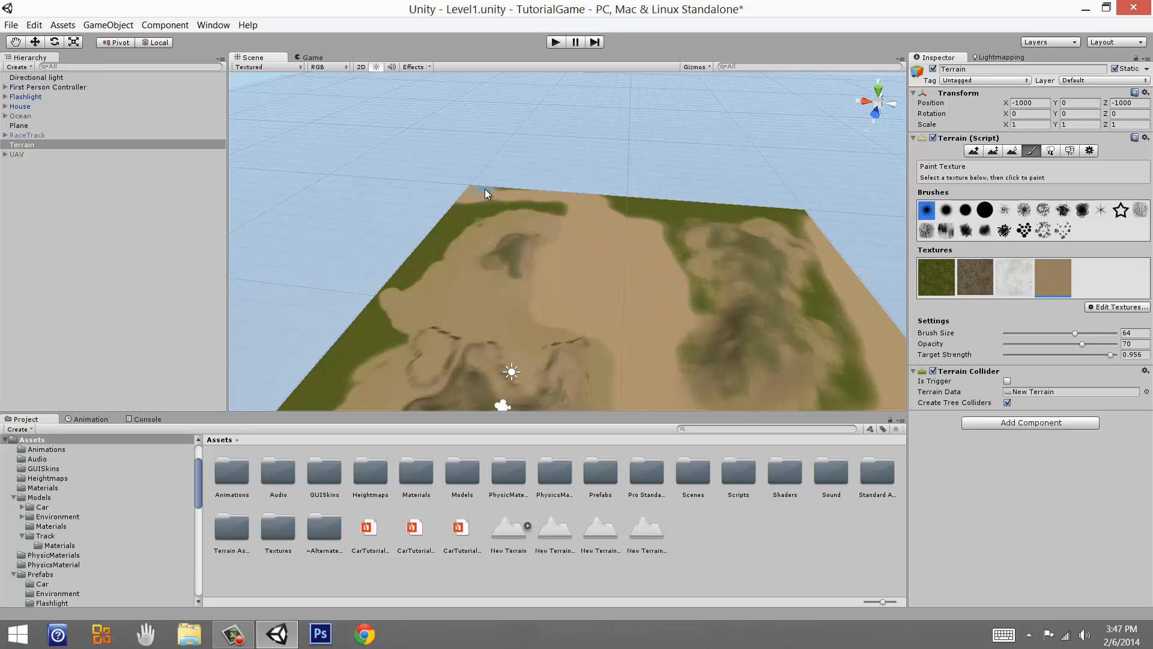
{"action": "mouse_move", "coordinate": [391, 283]}
{"action": "left_mouse_down", "text": "alt"}
{"action": "mouse_move", "coordinate": [419, 275]}
{"action": "mouse_move", "coordinate": [542, 160]}
{"action": "mouse_move", "coordinate": [469, 276]}
{"action": "mouse_move", "coordinate": [515, 343]}
{"action": "mouse_move", "coordinate": [565, 315]}
{"action": "mouse_move", "coordinate": [533, 183]}
{"action": "left_mouse_up", "text": "alt"}
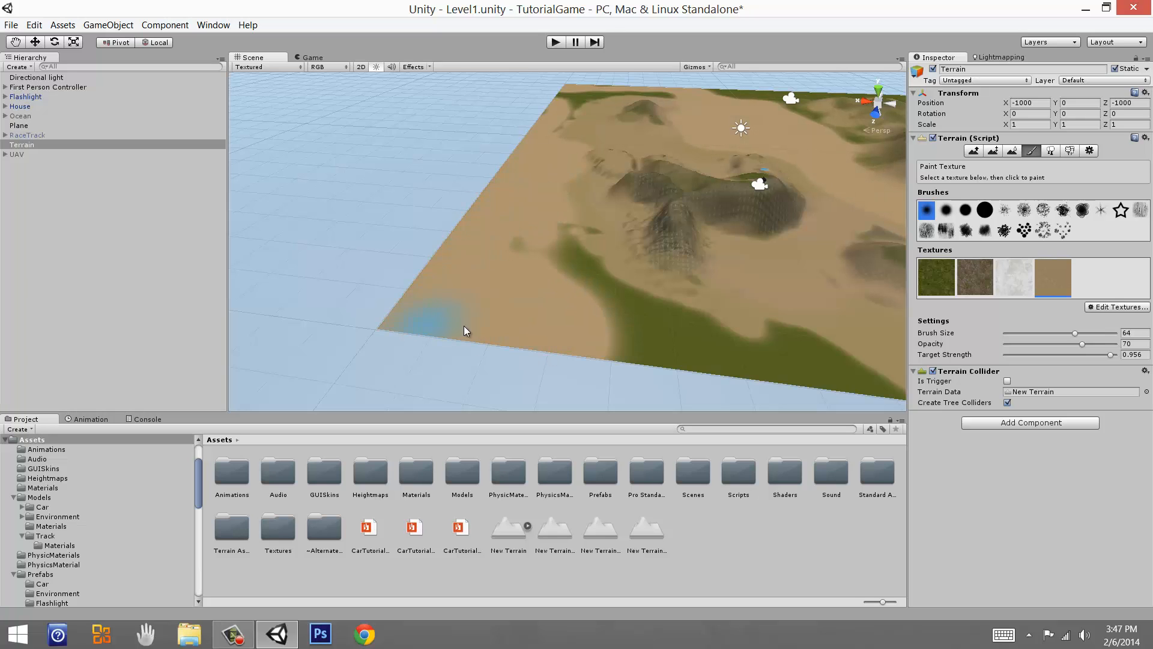
{"action": "mouse_move", "coordinate": [463, 326]}
{"action": "left_mouse_down"}
{"action": "mouse_move", "coordinate": [760, 354]}
{"action": "mouse_move", "coordinate": [704, 369]}
{"action": "mouse_move", "coordinate": [542, 282]}
{"action": "left_mouse_up"}
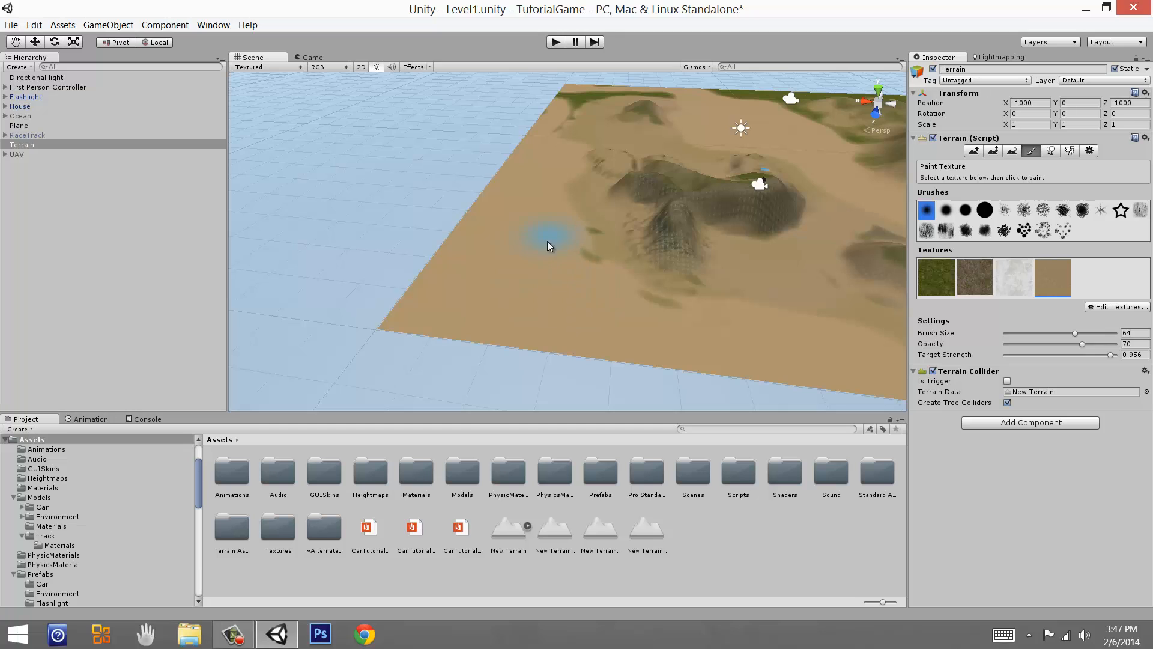
{"action": "left_click_drag", "start_coordinate": [547, 241], "coordinate": [587, 228]}
Increase the brush size to 95 and paint sand over the grass along the terrain's far edge.
{"action": "middle_click_drag", "start_coordinate": [591, 183], "coordinate": [618, 326]}
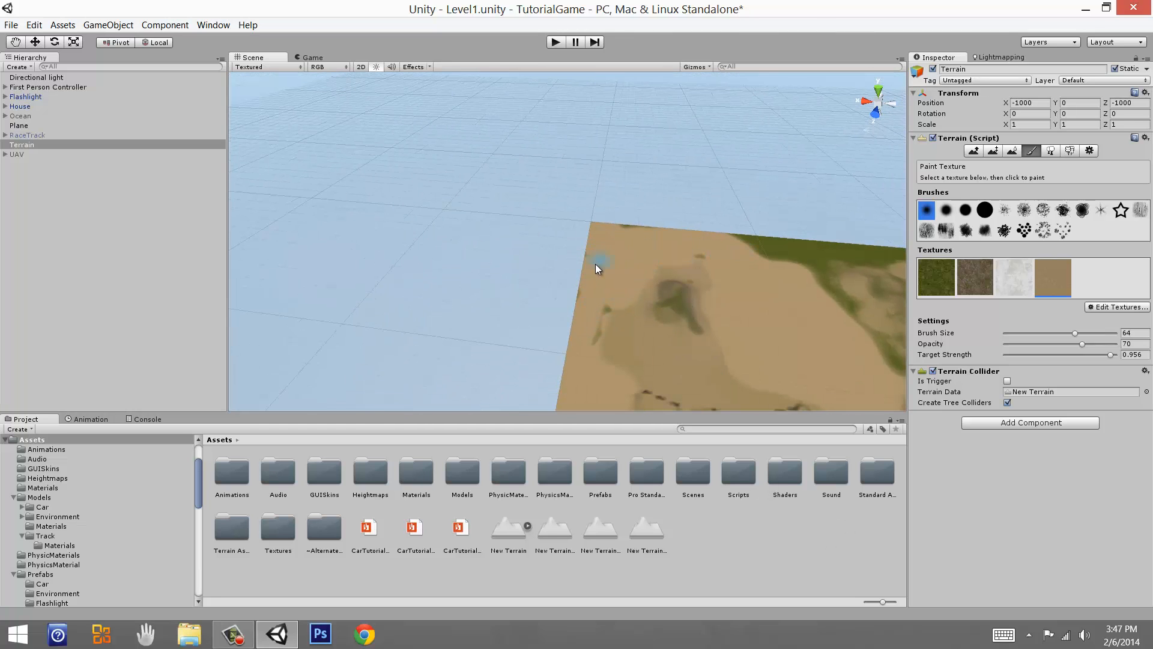
{"action": "middle_click_drag", "start_coordinate": [758, 259], "coordinate": [645, 265]}
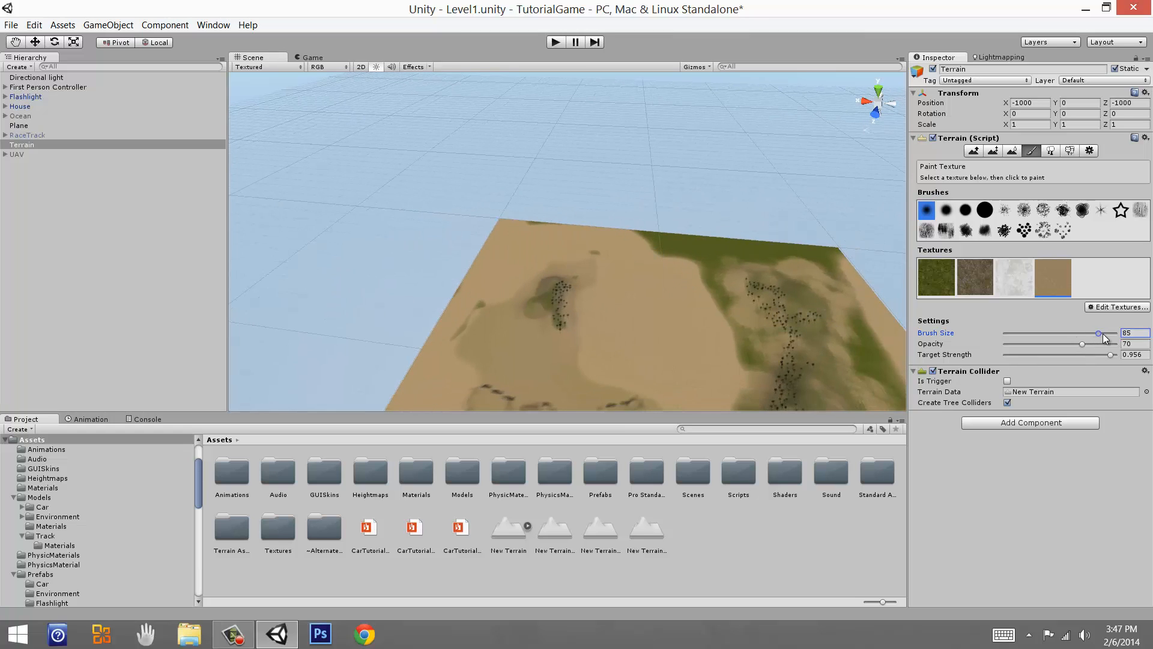
{"action": "left_click_drag", "start_coordinate": [768, 281], "coordinate": [638, 238]}
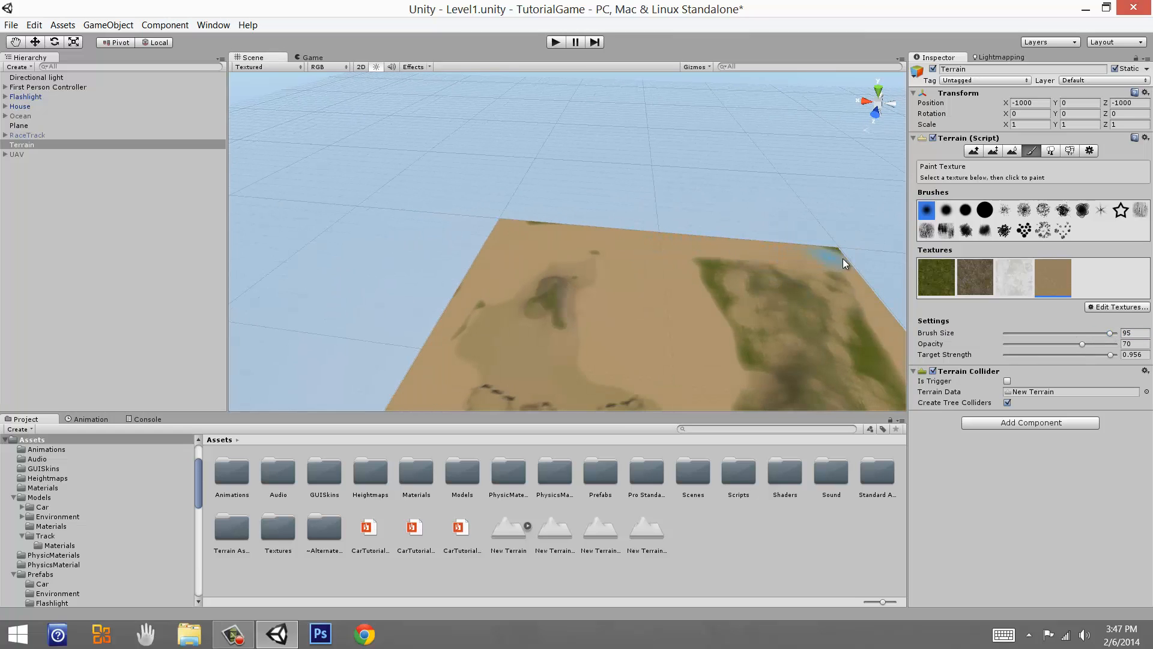
{"action": "left_click_drag", "start_coordinate": [656, 291], "coordinate": [649, 288]}
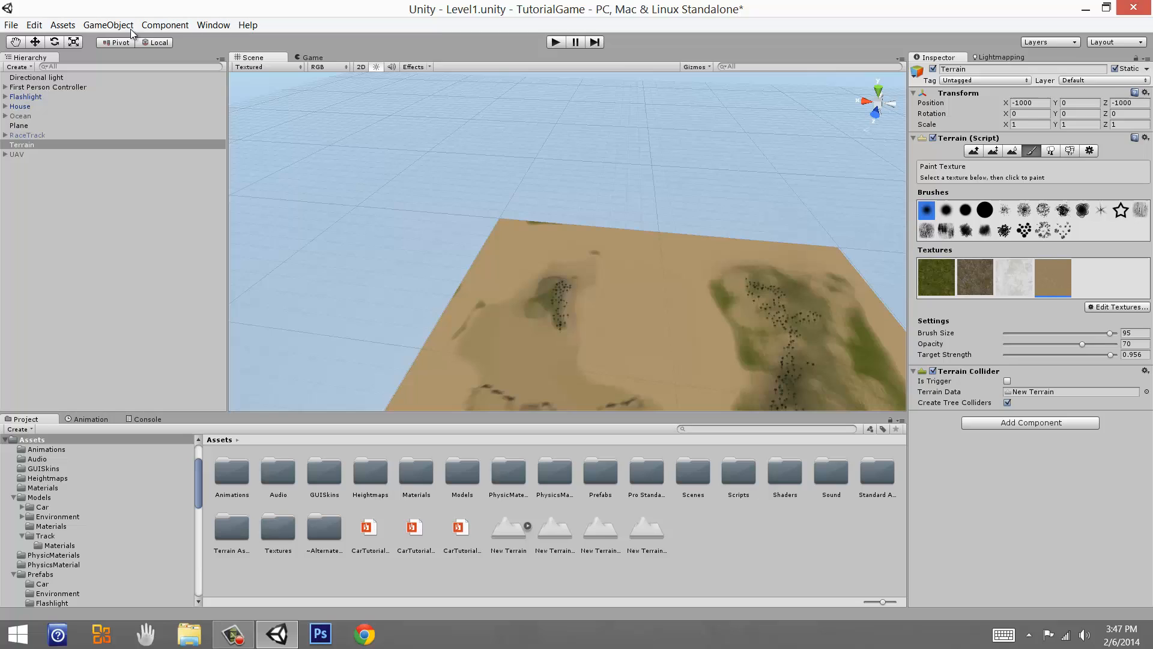
Leave texture painting, frame the house in the scene, and re-enable the Ocean object.
{"action": "left_click", "coordinate": [40, 45]}
{"action": "key", "text": "f"}
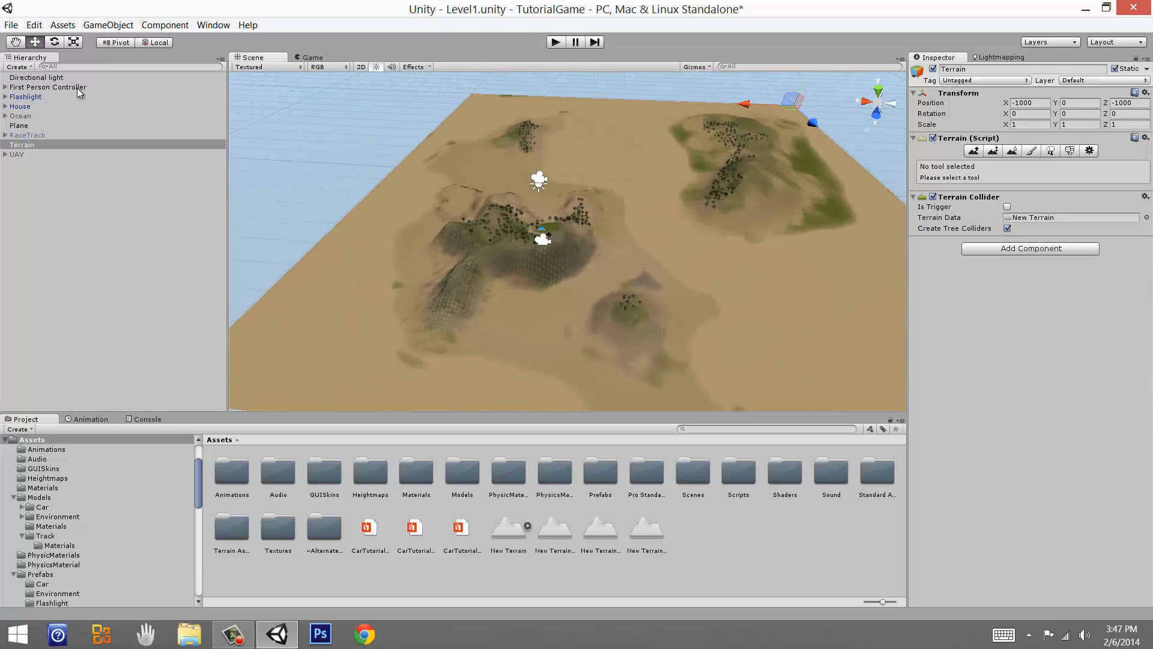
{"action": "left_click", "coordinate": [21, 107]}
{"action": "key", "text": "f"}
{"action": "right_click_drag", "start_coordinate": [711, 258], "coordinate": [650, 143]}
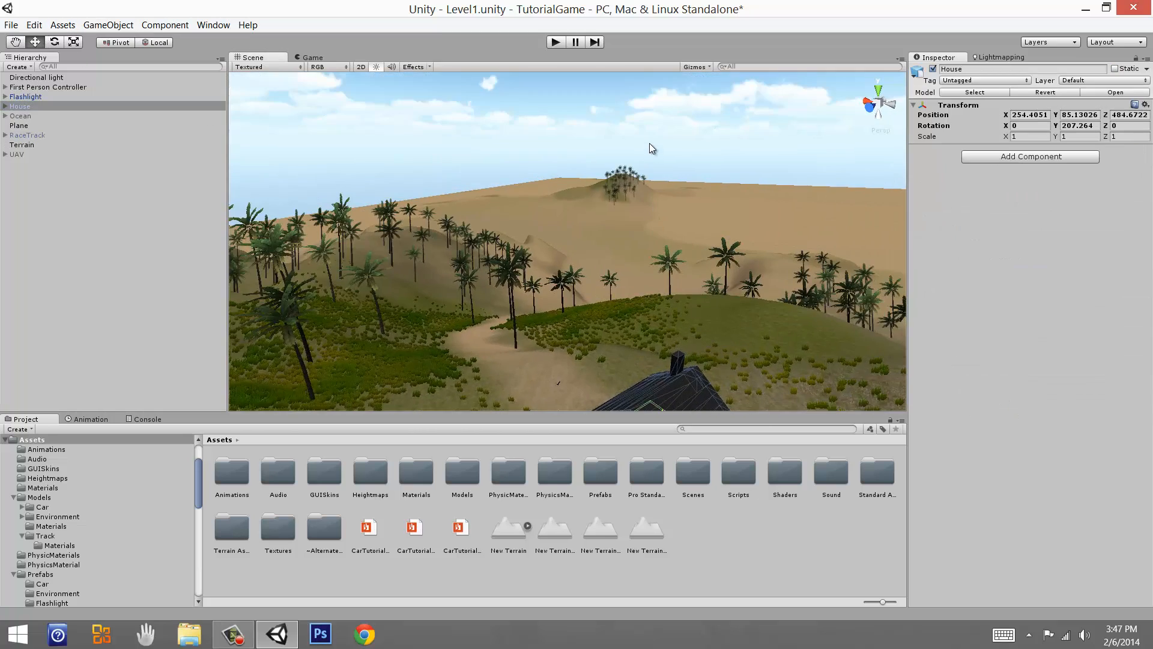
{"action": "left_click", "coordinate": [650, 143]}
{"action": "right_click_drag", "start_coordinate": [687, 191], "coordinate": [690, 205]}
{"action": "left_click", "coordinate": [21, 116]}
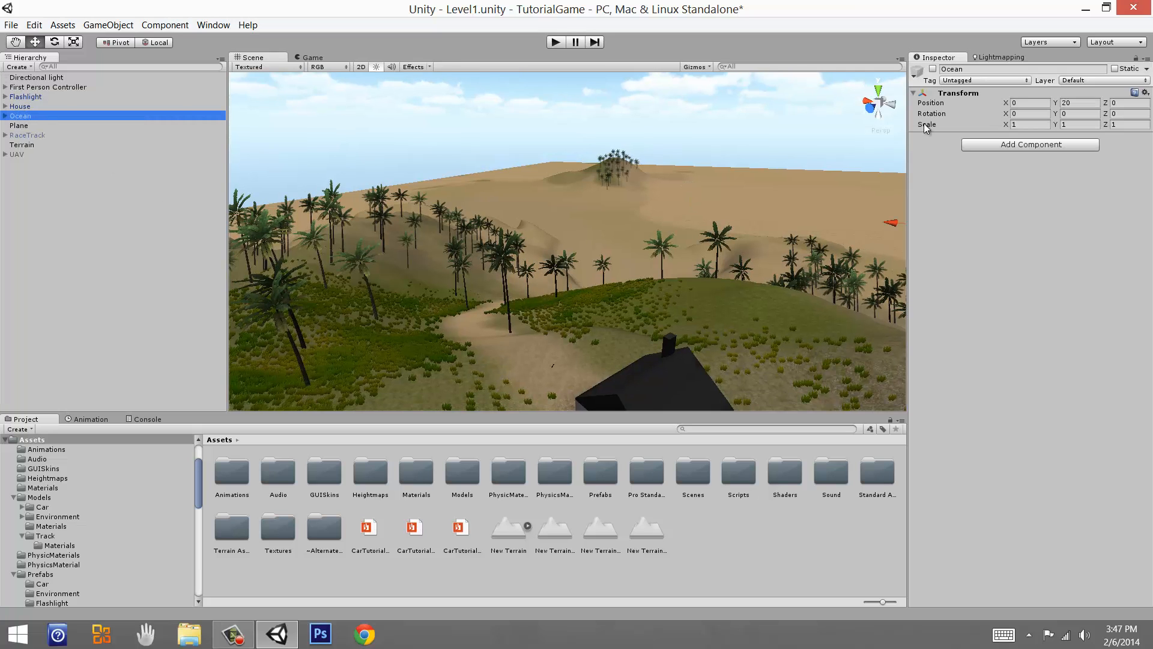
{"action": "left_click", "coordinate": [933, 69]}
Examine the palm islands, the shoreline and the grassy ground around the house with the ocean shown.
{"action": "middle_click_drag", "start_coordinate": [816, 186], "coordinate": [466, 231]}
{"action": "right_click_drag", "start_coordinate": [466, 231], "coordinate": [661, 235]}
{"action": "left_click", "coordinate": [711, 150]}
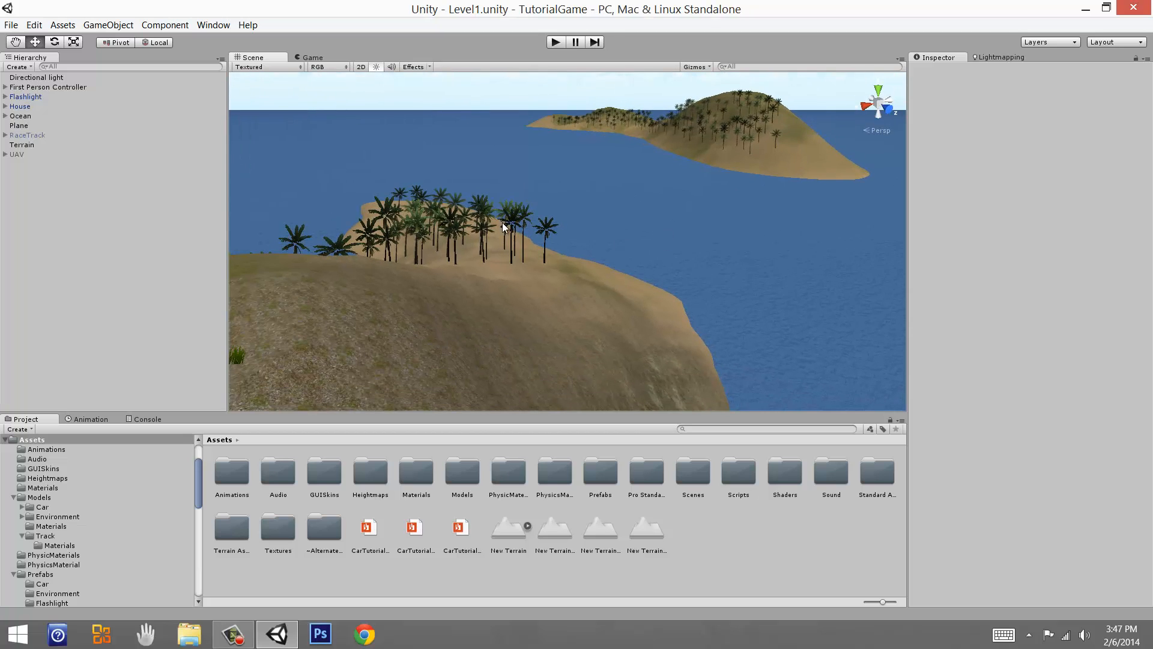
{"action": "middle_click_drag", "start_coordinate": [502, 222], "coordinate": [800, 214]}
{"action": "right_click_drag", "start_coordinate": [330, 264], "coordinate": [623, 224]}
{"action": "middle_click_drag", "start_coordinate": [622, 223], "coordinate": [446, 226]}
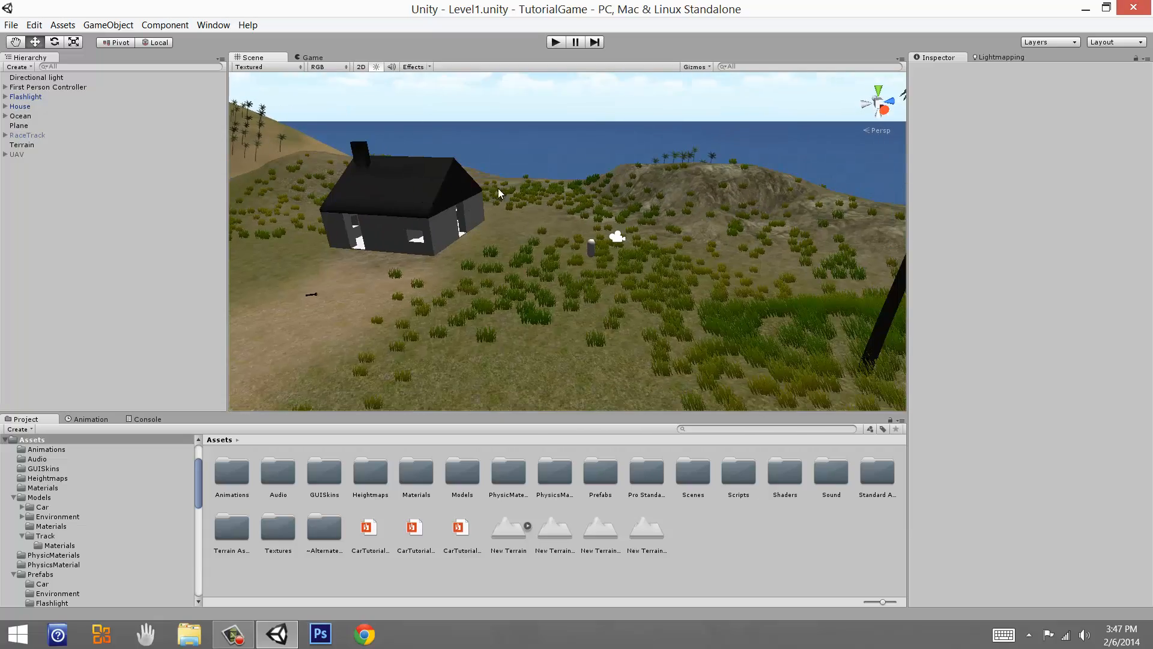
{"action": "right_click_drag", "start_coordinate": [483, 178], "coordinate": [575, 164]}
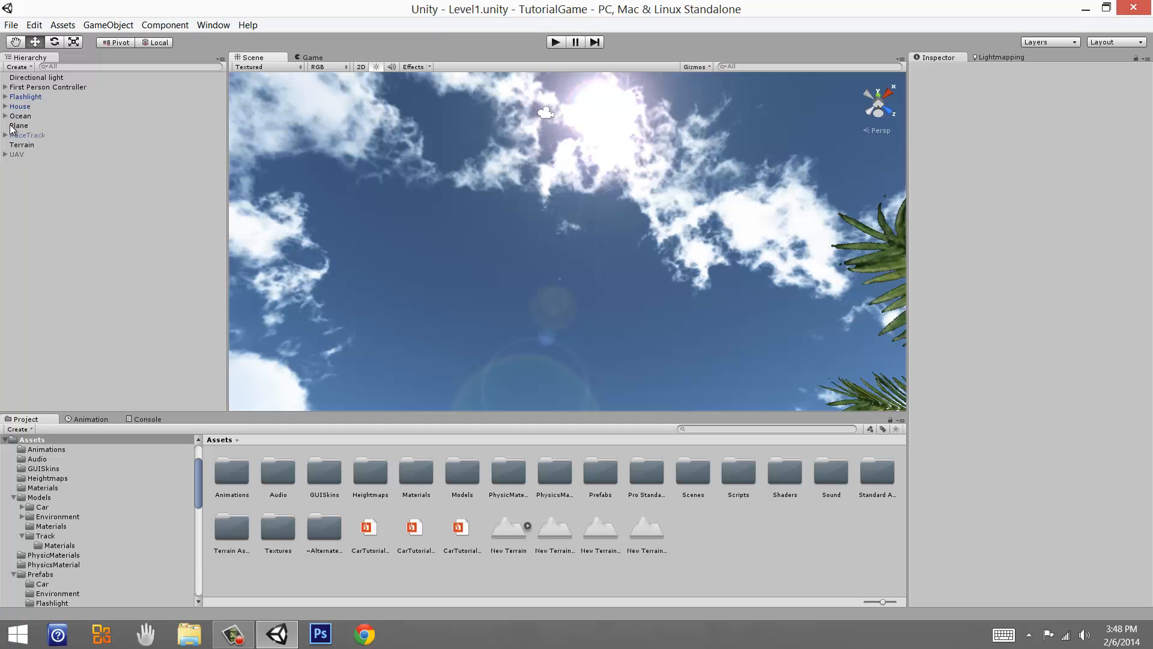
Focus on the directional light and examine the sky and the islands under its lighting.
{"action": "double_click", "coordinate": [33, 79]}
{"action": "middle_click_drag", "start_coordinate": [517, 206], "coordinate": [342, 255]}
{"action": "right_click_drag", "start_coordinate": [423, 259], "coordinate": [632, 204]}
{"action": "right_click_drag", "start_coordinate": [599, 269], "coordinate": [484, 262]}
{"action": "right_click_drag", "start_coordinate": [575, 331], "coordinate": [616, 217]}
{"action": "mouse_move", "coordinate": [609, 279]}
{"action": "right_mouse_down"}
{"action": "mouse_move", "coordinate": [565, 420]}
{"action": "mouse_move", "coordinate": [518, 188]}
{"action": "mouse_move", "coordinate": [540, 367]}
{"action": "right_mouse_up"}
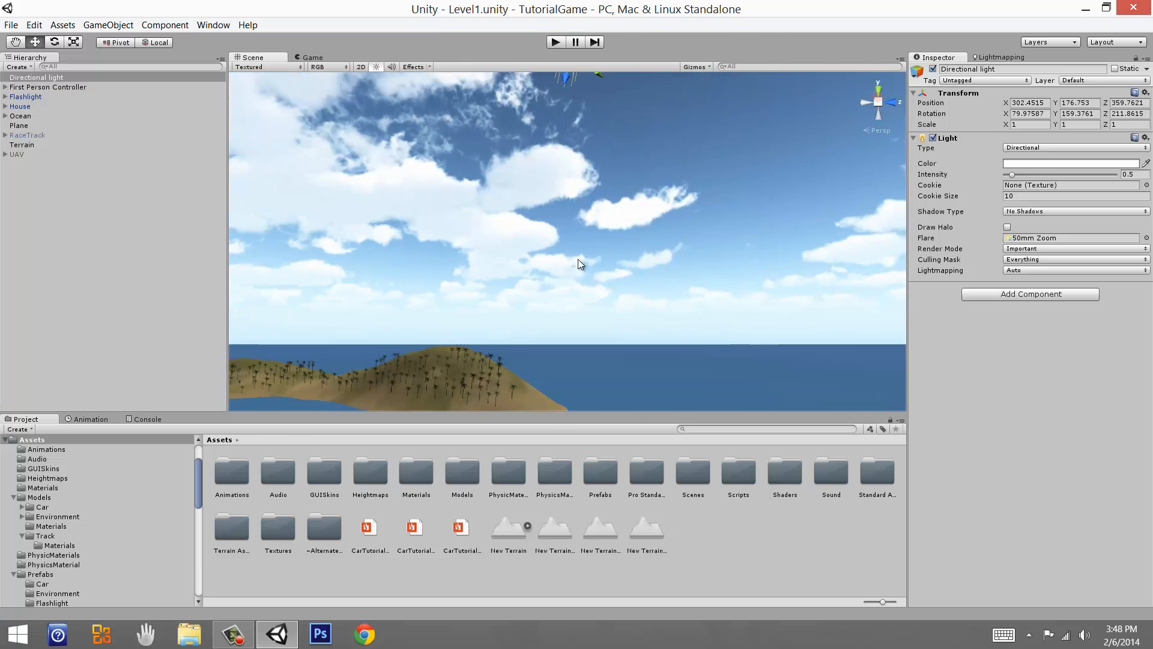
{"action": "right_click_drag", "start_coordinate": [577, 258], "coordinate": [527, 300]}
{"action": "mouse_move", "coordinate": [640, 232]}
{"action": "right_mouse_down"}
{"action": "mouse_move", "coordinate": [585, 318]}
{"action": "mouse_move", "coordinate": [750, 359]}
{"action": "right_mouse_up"}
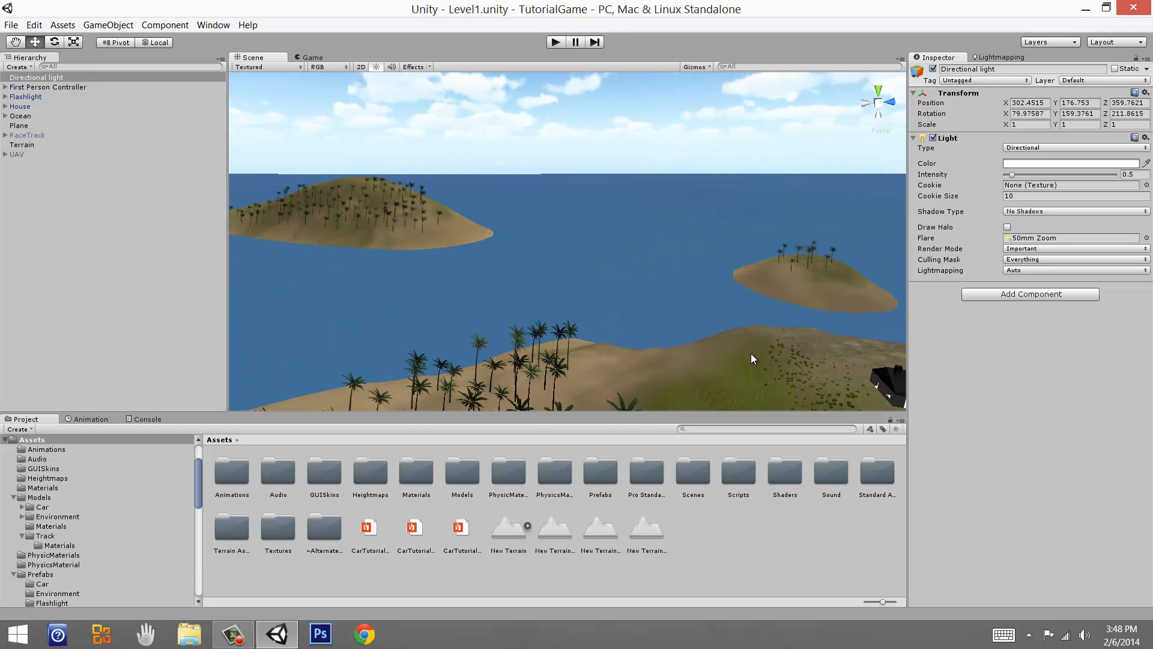
Focus on the house and examine its rooms and window openings from inside.
{"action": "double_click", "coordinate": [23, 106]}
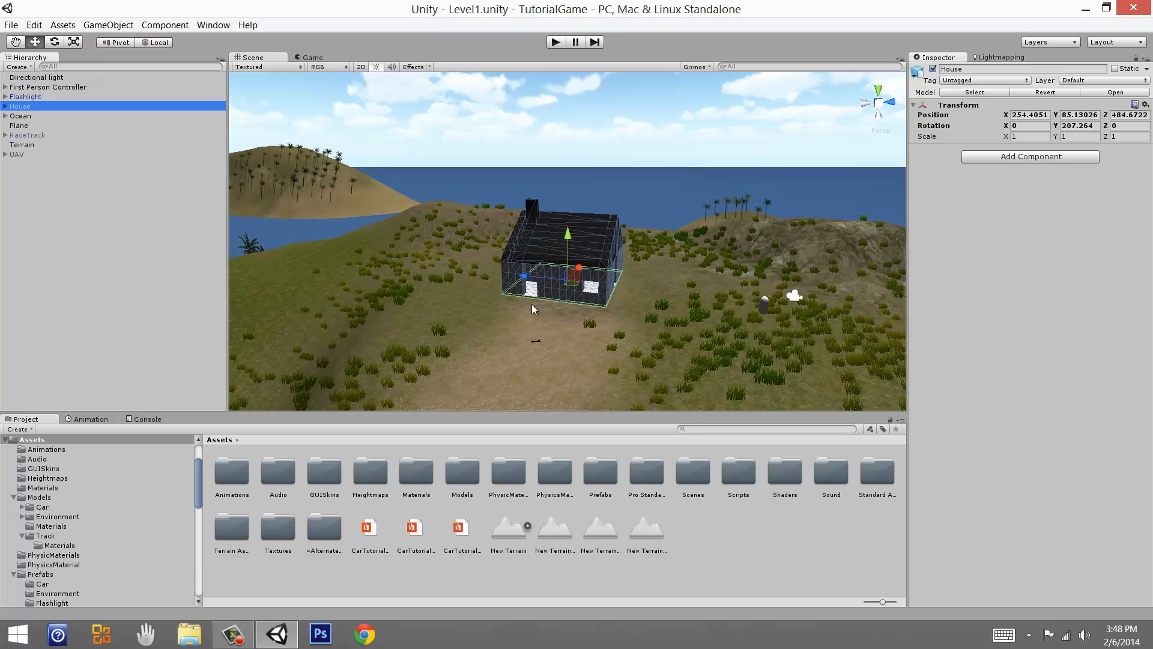
{"action": "key", "text": "w"}
{"action": "right_click_drag", "start_coordinate": [607, 311], "coordinate": [771, 287]}
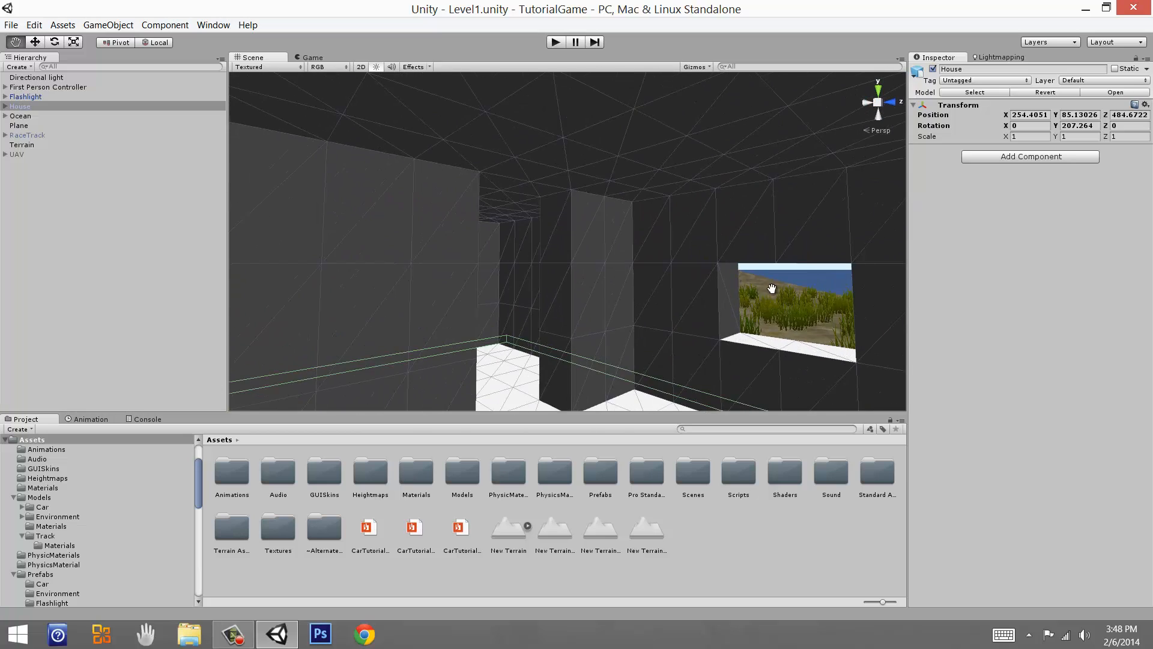
{"action": "middle_click_drag", "start_coordinate": [771, 287], "coordinate": [778, 230]}
{"action": "left_click", "coordinate": [777, 231]}
{"action": "right_click_drag", "start_coordinate": [777, 231], "coordinate": [712, 271]}
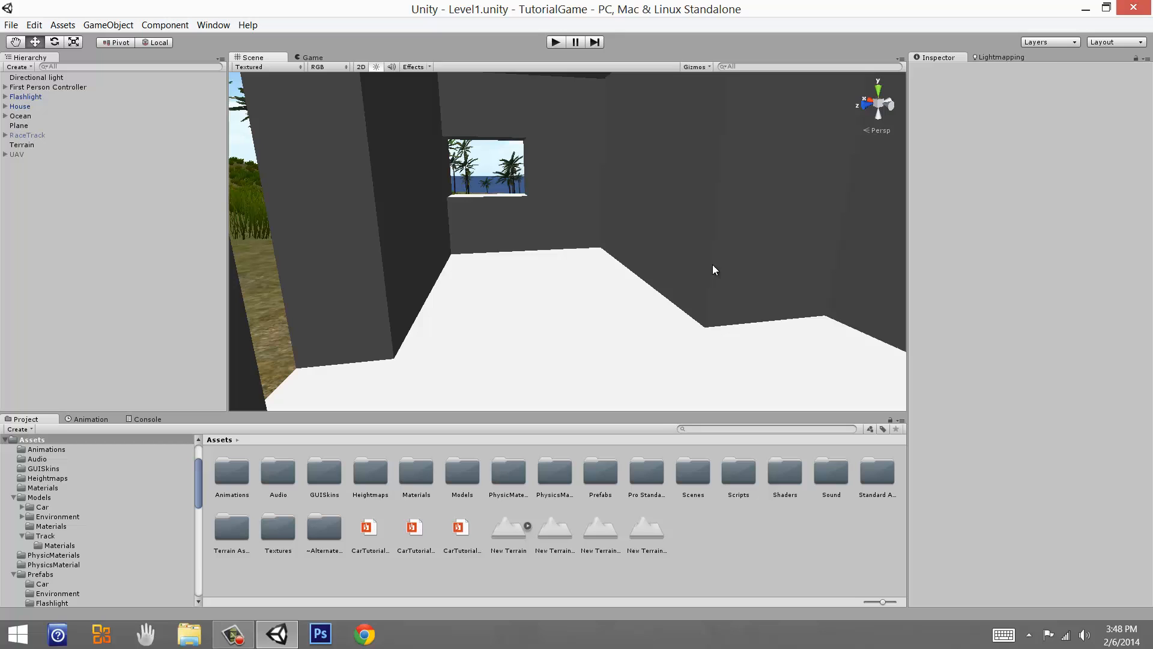
Open the Lightmapping settings, check the house interior, and select and frame the house.
{"action": "left_click", "coordinate": [1000, 57]}
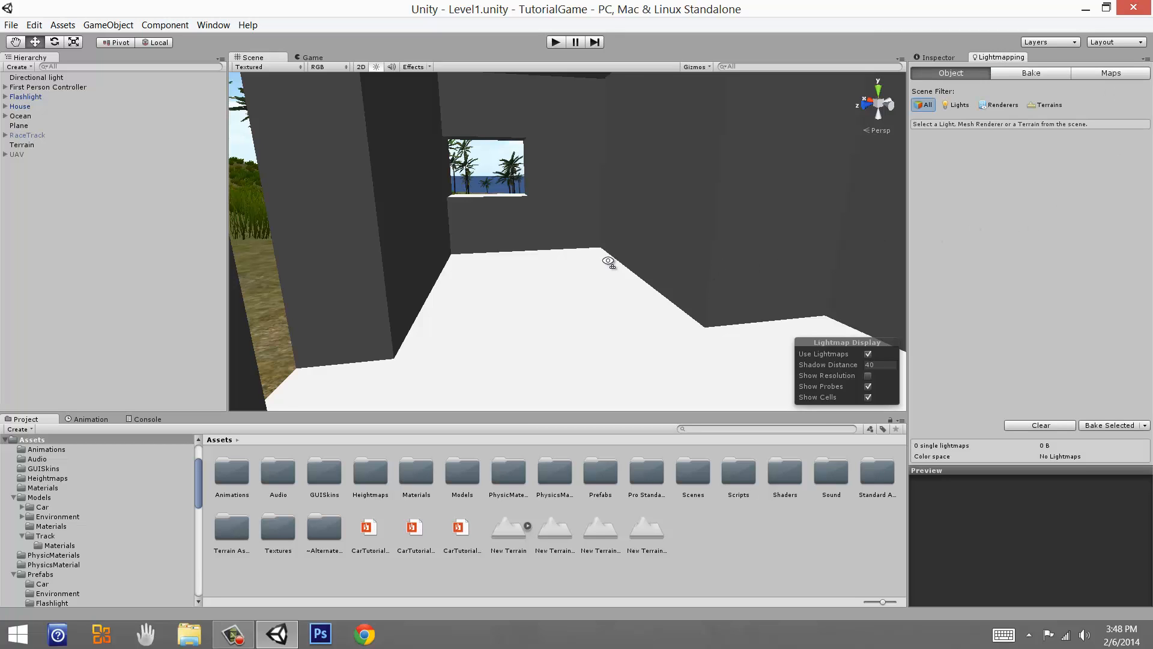
{"action": "right_click_drag", "start_coordinate": [608, 261], "coordinate": [755, 216]}
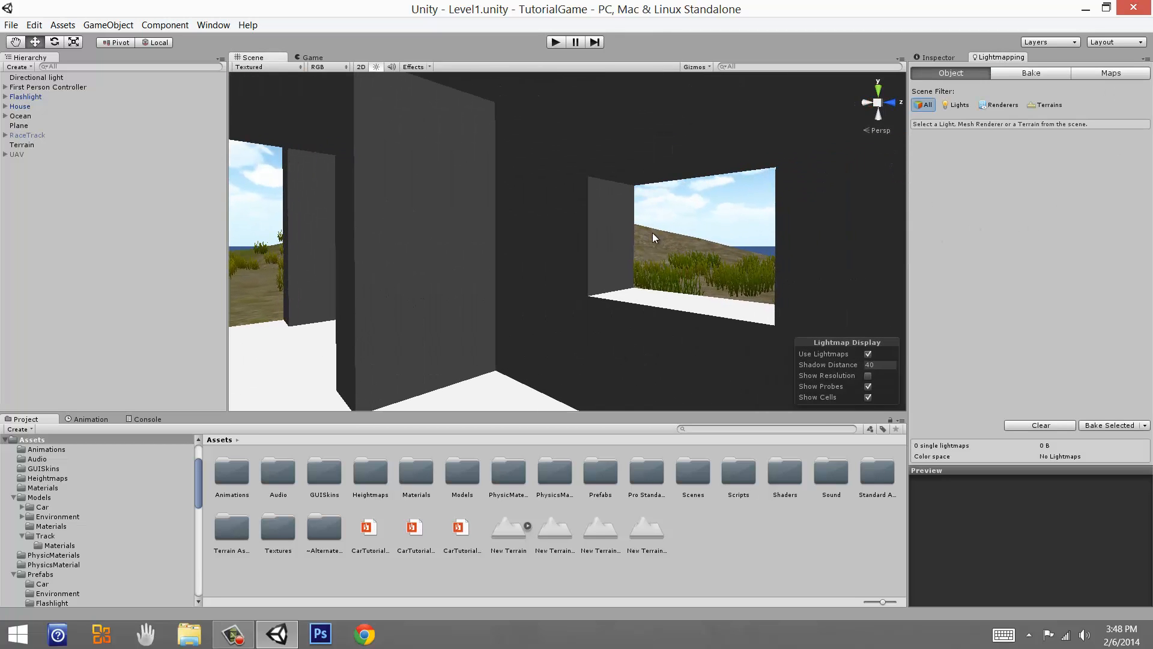
{"action": "right_click_drag", "start_coordinate": [681, 223], "coordinate": [124, 203]}
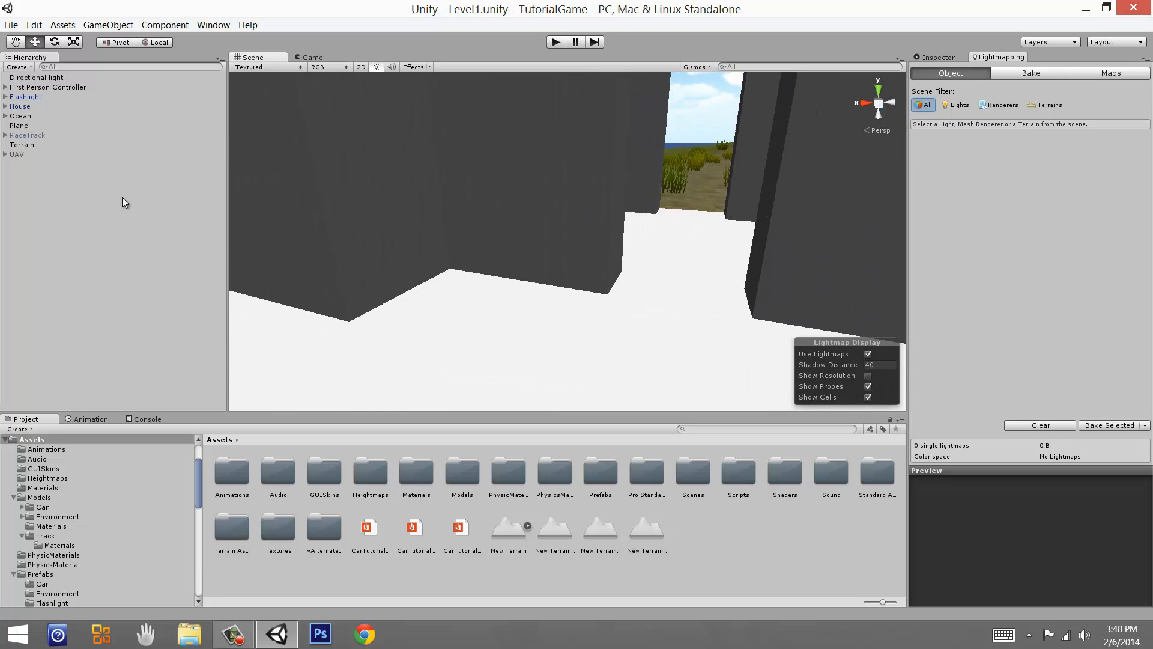
{"action": "double_click", "coordinate": [20, 105]}
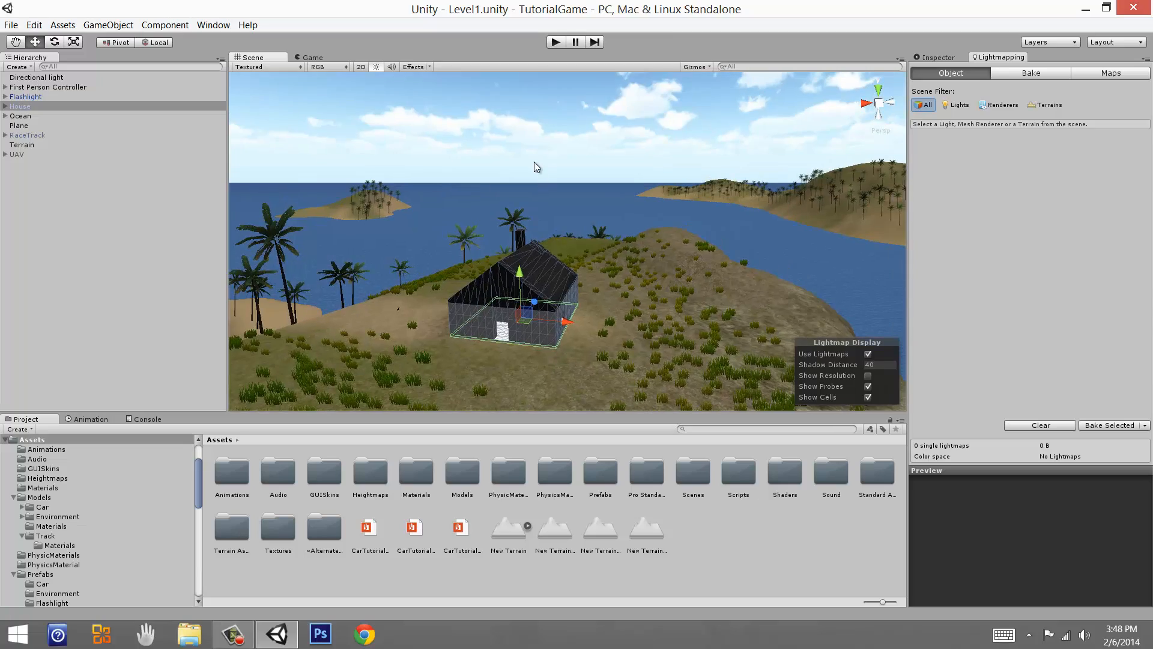
Deselect the house and examine the island surroundings down to the rocky cliff at the waterline.
{"action": "left_click", "coordinate": [535, 161]}
{"action": "right_click_drag", "start_coordinate": [432, 190], "coordinate": [636, 209]}
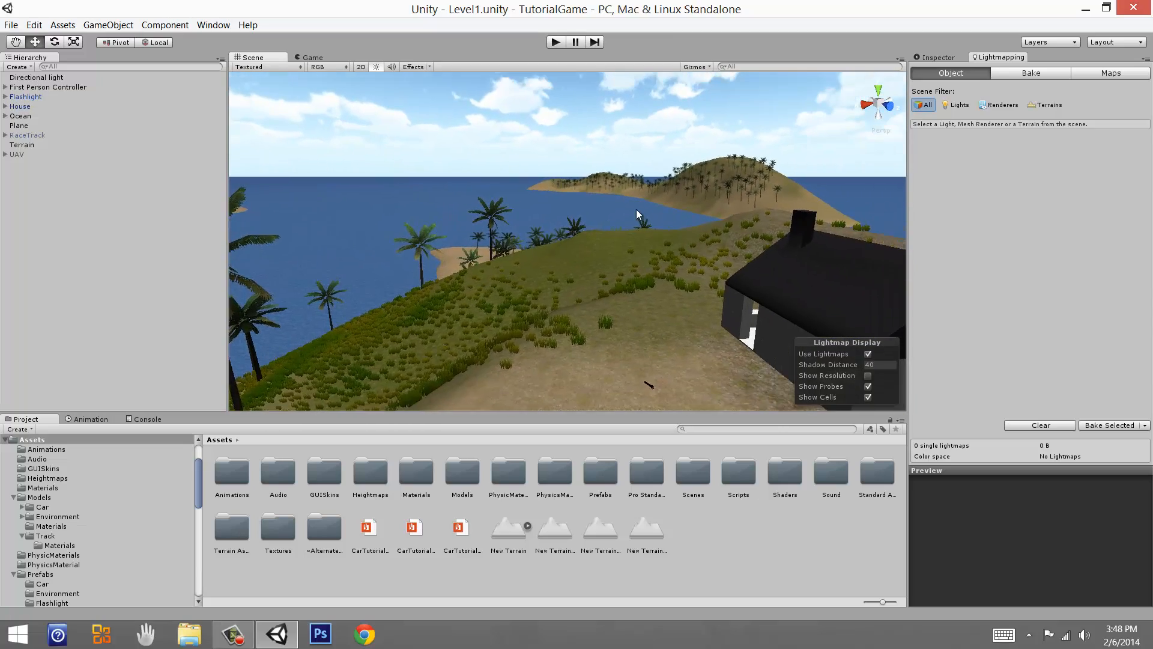
{"action": "middle_click_drag", "start_coordinate": [636, 209], "coordinate": [276, 307]}
{"action": "right_click_drag", "start_coordinate": [579, 288], "coordinate": [711, 281]}
{"action": "middle_click_drag", "start_coordinate": [712, 281], "coordinate": [571, 282]}
{"action": "right_click_drag", "start_coordinate": [572, 282], "coordinate": [597, 303]}
{"action": "middle_click_drag", "start_coordinate": [597, 303], "coordinate": [689, 168]}
{"action": "right_click_drag", "start_coordinate": [597, 208], "coordinate": [542, 284]}
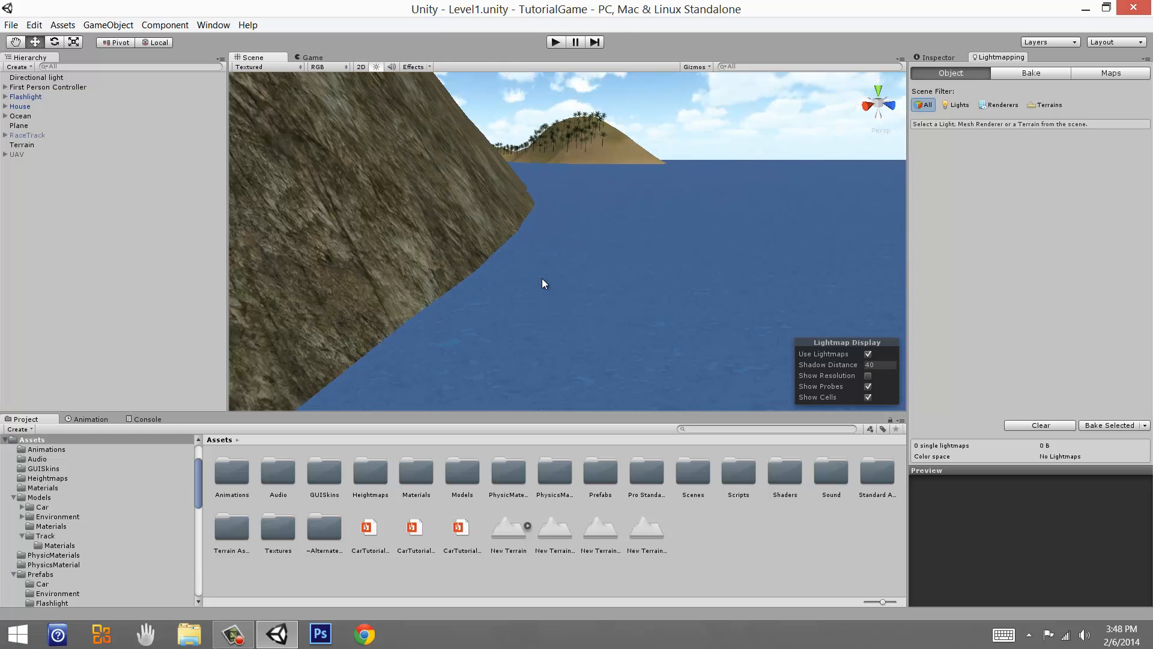
Select the Daylight Simple Water object and dock its Inspector beside Lightmapping.
{"action": "left_click", "coordinate": [543, 283]}
{"action": "middle_click_drag", "start_coordinate": [682, 208], "coordinate": [673, 229]}
{"action": "left_click_drag", "start_coordinate": [896, 76], "coordinate": [906, 80]}
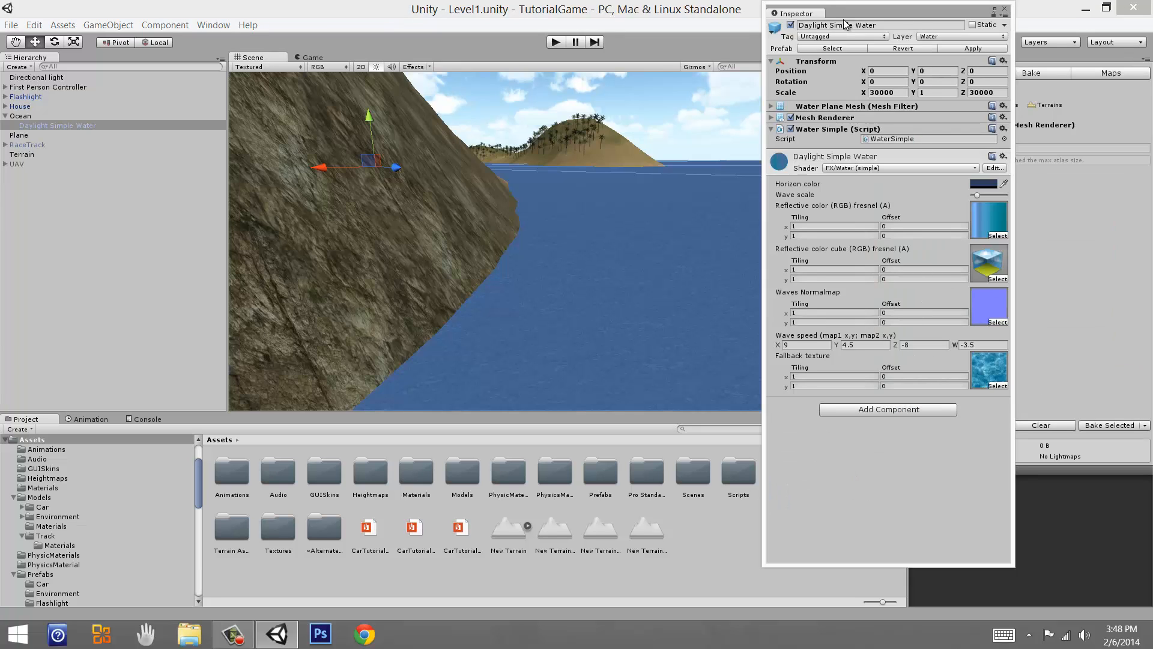
{"action": "left_click_drag", "start_coordinate": [811, 13], "coordinate": [934, 58]}
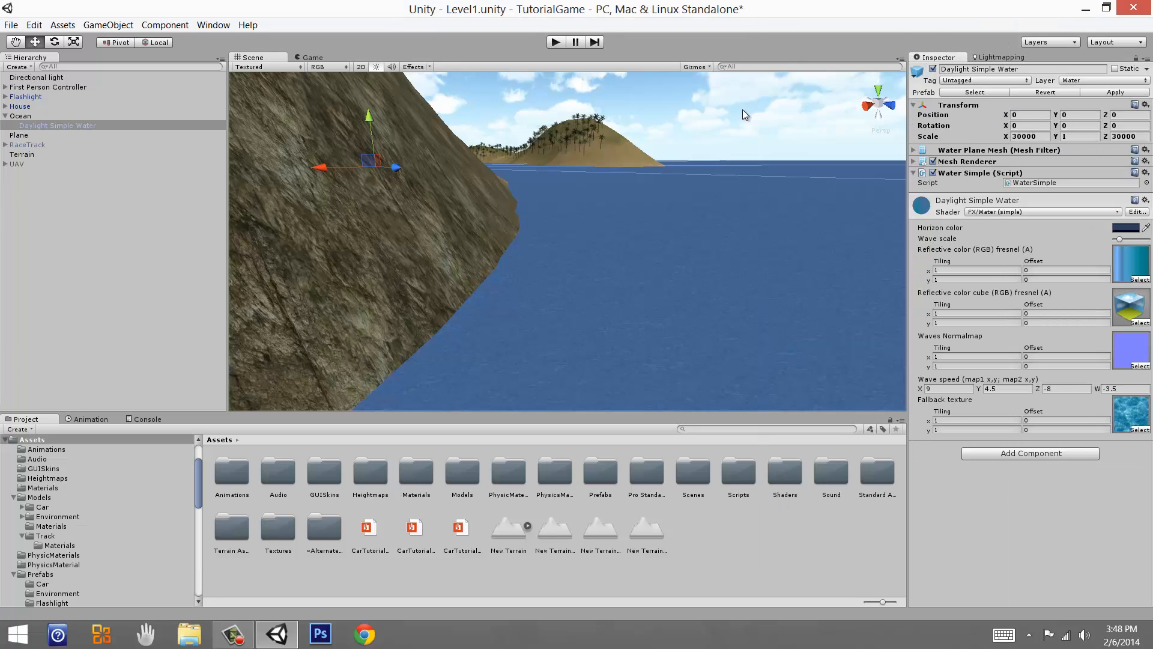
Bring the sandy shoreline into view and try extreme wave scale values on the water material.
{"action": "left_click", "coordinate": [25, 88]}
{"action": "double_click", "coordinate": [29, 96]}
{"action": "right_click_drag", "start_coordinate": [420, 241], "coordinate": [437, 234]}
{"action": "left_click", "coordinate": [420, 133]}
{"action": "right_click_drag", "start_coordinate": [421, 134], "coordinate": [390, 202]}
{"action": "key", "text": "w"}
{"action": "left_click", "coordinate": [503, 240]}
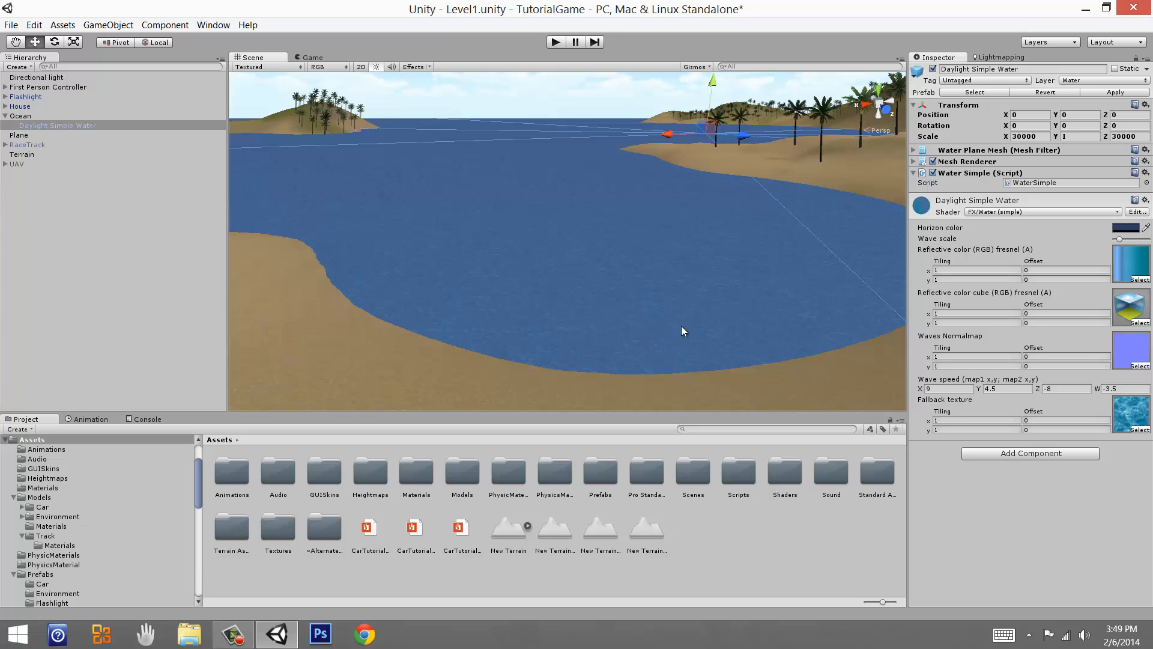
{"action": "left_click_drag", "start_coordinate": [1121, 238], "coordinate": [1148, 239]}
{"action": "right_click_drag", "start_coordinate": [618, 290], "coordinate": [523, 309]}
{"action": "left_click_drag", "start_coordinate": [1148, 240], "coordinate": [1145, 239]}
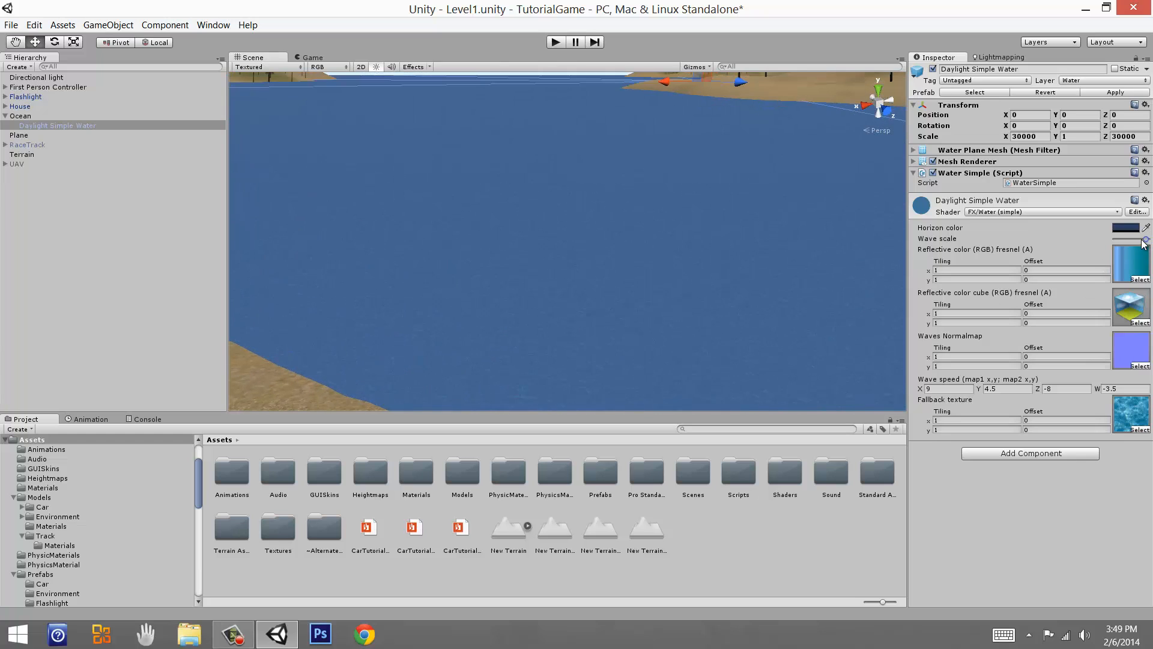
Check the waves close to the beach and set the water's wave scale to a moderately low value.
{"action": "right_click_drag", "start_coordinate": [490, 264], "coordinate": [426, 265]}
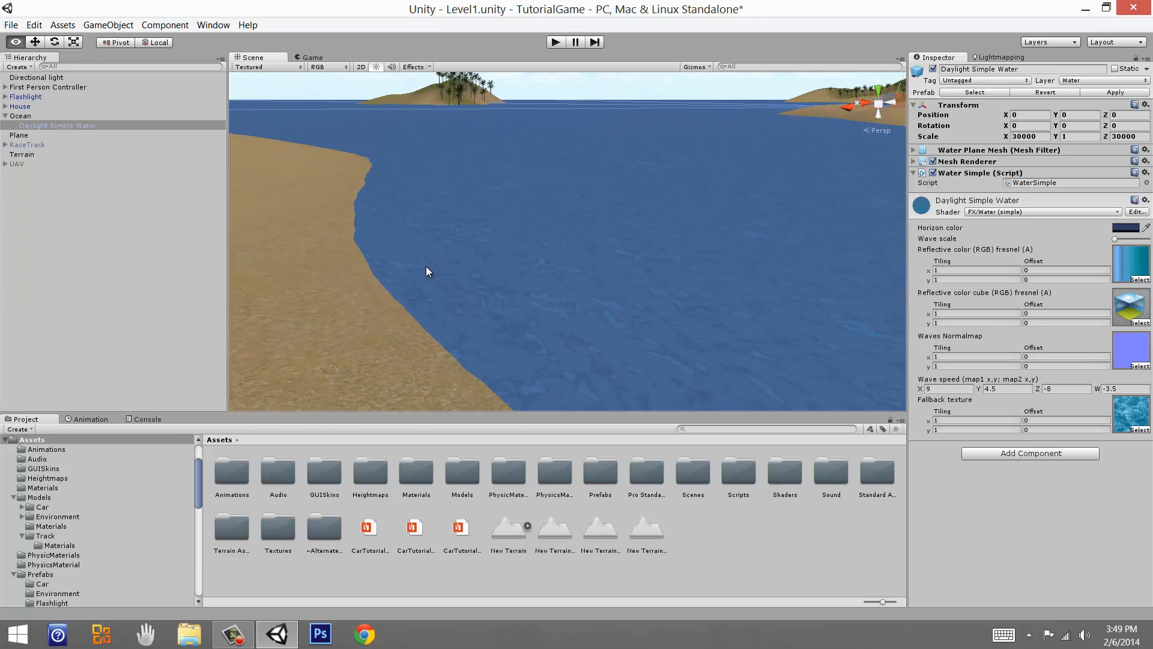
{"action": "mouse_move", "coordinate": [547, 272]}
{"action": "right_mouse_down"}
{"action": "mouse_move", "coordinate": [531, 303]}
{"action": "mouse_move", "coordinate": [667, 294]}
{"action": "mouse_move", "coordinate": [597, 317]}
{"action": "mouse_move", "coordinate": [523, 312]}
{"action": "mouse_move", "coordinate": [565, 287]}
{"action": "right_mouse_up"}
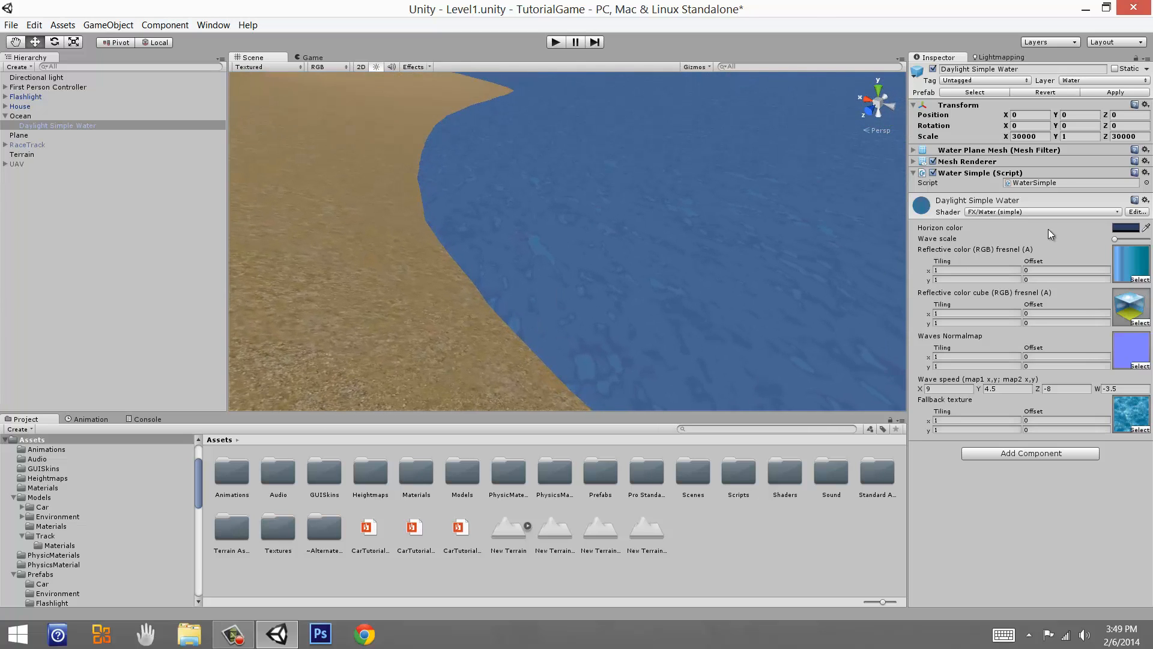
{"action": "left_click_drag", "start_coordinate": [1113, 240], "coordinate": [1126, 241]}
Set the water's horizon color to a very dark blue-green, about RGB 13, 26, 26.
{"action": "left_click", "coordinate": [1125, 228]}
{"action": "right_click_drag", "start_coordinate": [642, 175], "coordinate": [708, 282]}
{"action": "left_click", "coordinate": [1124, 230]}
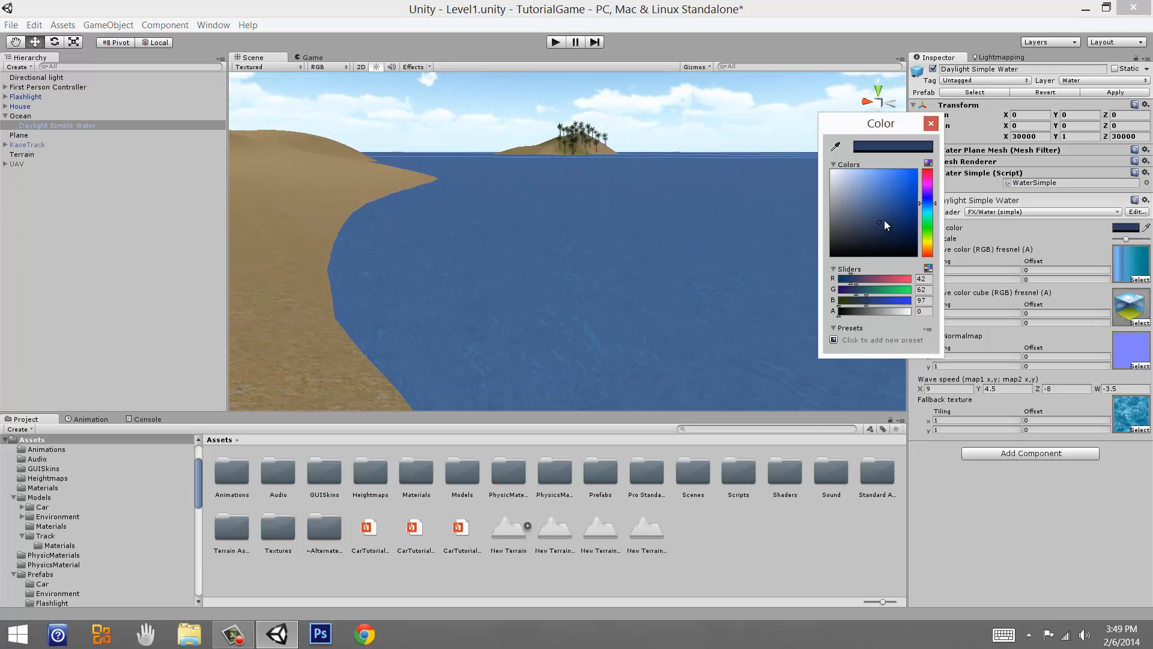
{"action": "mouse_move", "coordinate": [884, 221]}
{"action": "left_mouse_down"}
{"action": "mouse_move", "coordinate": [872, 200]}
{"action": "mouse_move", "coordinate": [884, 157]}
{"action": "mouse_move", "coordinate": [895, 191]}
{"action": "mouse_move", "coordinate": [766, 154]}
{"action": "mouse_move", "coordinate": [795, 221]}
{"action": "mouse_move", "coordinate": [933, 216]}
{"action": "left_mouse_up"}
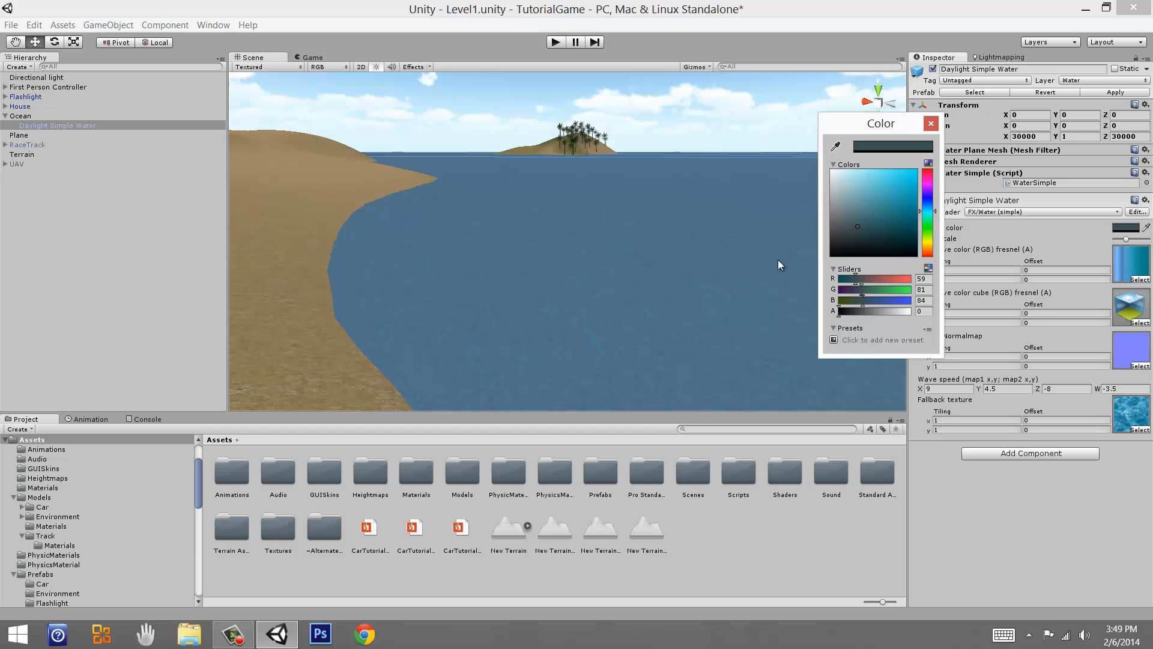
{"action": "left_click_drag", "start_coordinate": [856, 225], "coordinate": [858, 232]}
{"action": "left_click_drag", "start_coordinate": [927, 212], "coordinate": [877, 240]}
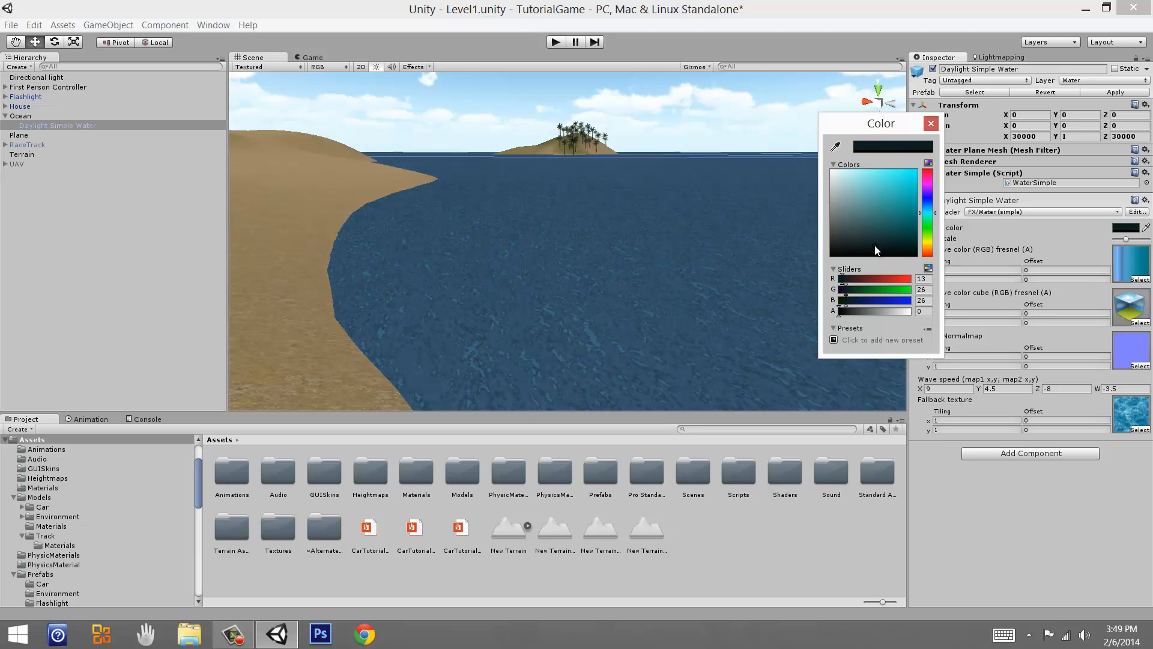
{"action": "left_click", "coordinate": [931, 125]}
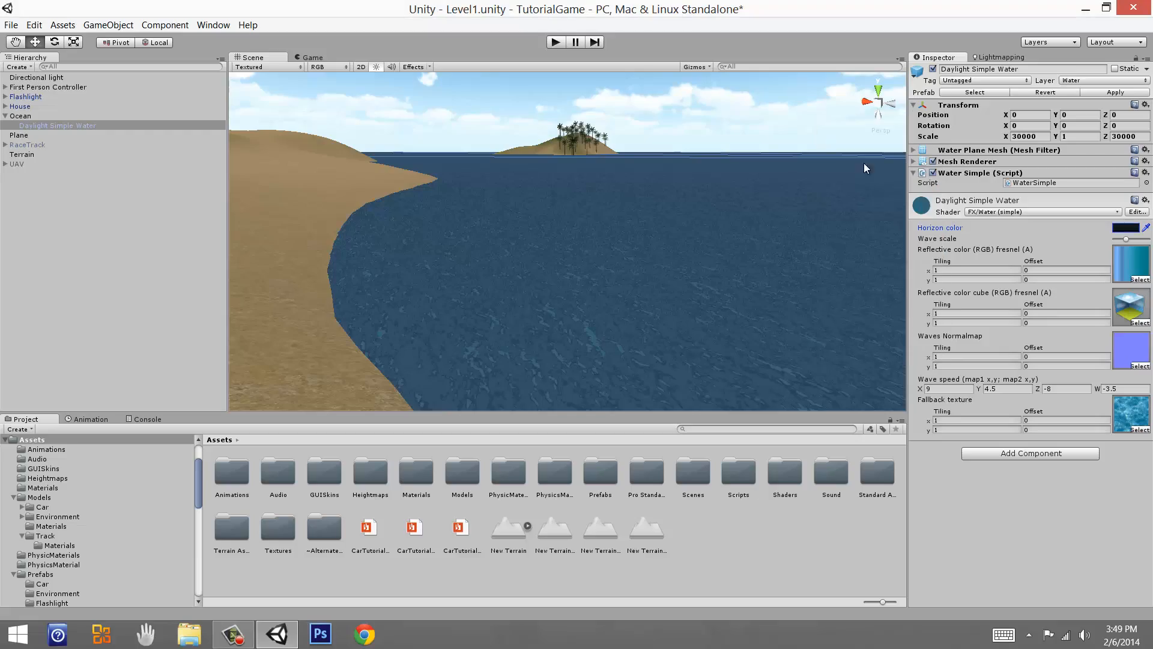
Deselect the water and view the recoloured ocean, the grassy hill and the area around the house.
{"action": "right_click_drag", "start_coordinate": [539, 202], "coordinate": [459, 175]}
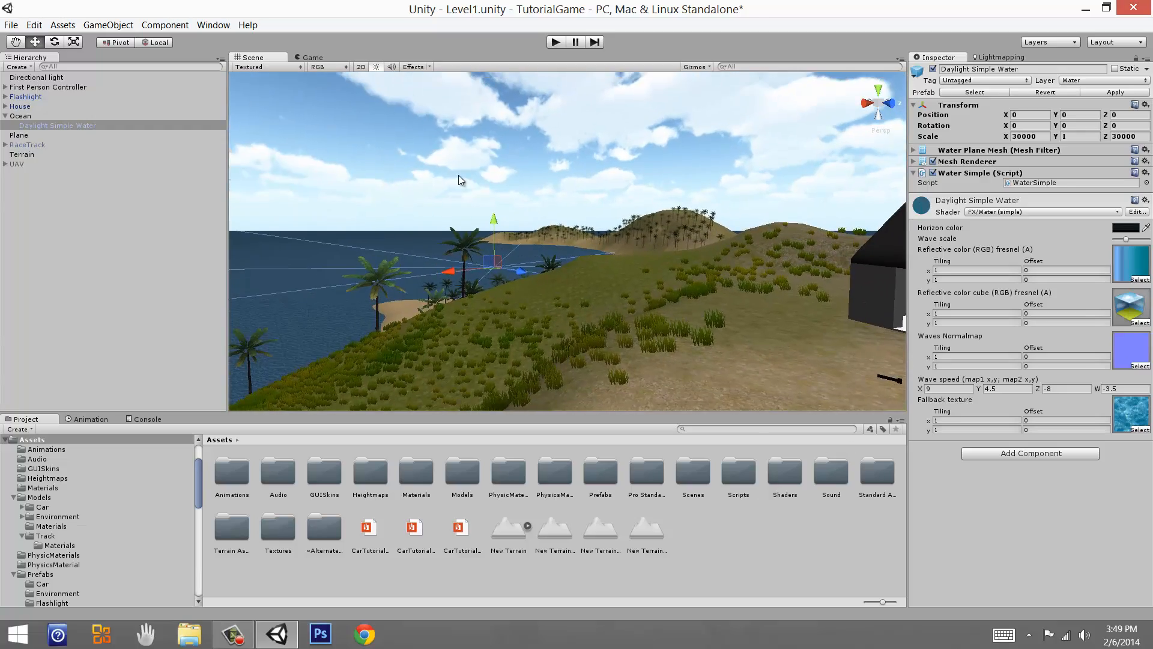
{"action": "left_click", "coordinate": [460, 174]}
{"action": "right_click_drag", "start_coordinate": [651, 252], "coordinate": [535, 271]}
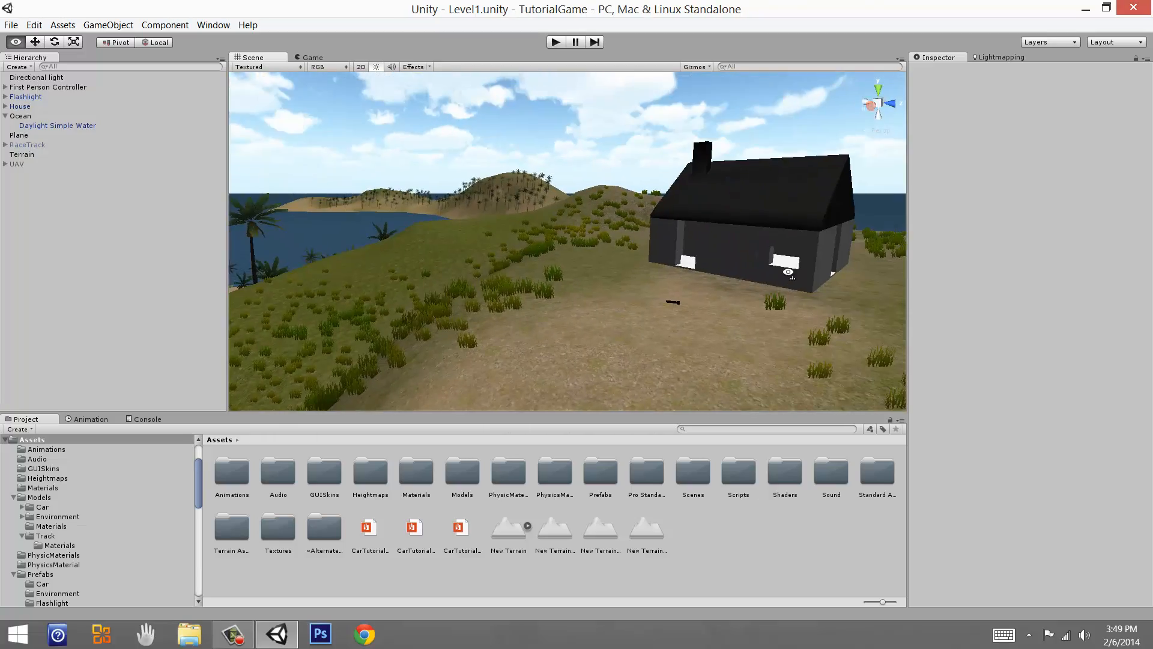
{"action": "mouse_move", "coordinate": [666, 300]}
{"action": "right_mouse_down"}
{"action": "mouse_move", "coordinate": [674, 290]}
{"action": "mouse_move", "coordinate": [665, 328]}
{"action": "mouse_move", "coordinate": [627, 244]}
{"action": "mouse_move", "coordinate": [452, 286]}
{"action": "mouse_move", "coordinate": [675, 276]}
{"action": "mouse_move", "coordinate": [687, 293]}
{"action": "mouse_move", "coordinate": [548, 311]}
{"action": "mouse_move", "coordinate": [719, 155]}
{"action": "mouse_move", "coordinate": [331, 227]}
{"action": "mouse_move", "coordinate": [528, 244]}
{"action": "mouse_move", "coordinate": [651, 221]}
{"action": "mouse_move", "coordinate": [714, 261]}
{"action": "mouse_move", "coordinate": [852, 282]}
{"action": "right_mouse_up"}
Select the terrain and set up grass detail painting with brush size 27 and opacity 0.248.
{"action": "left_click", "coordinate": [644, 240]}
{"action": "left_click", "coordinate": [1069, 151]}
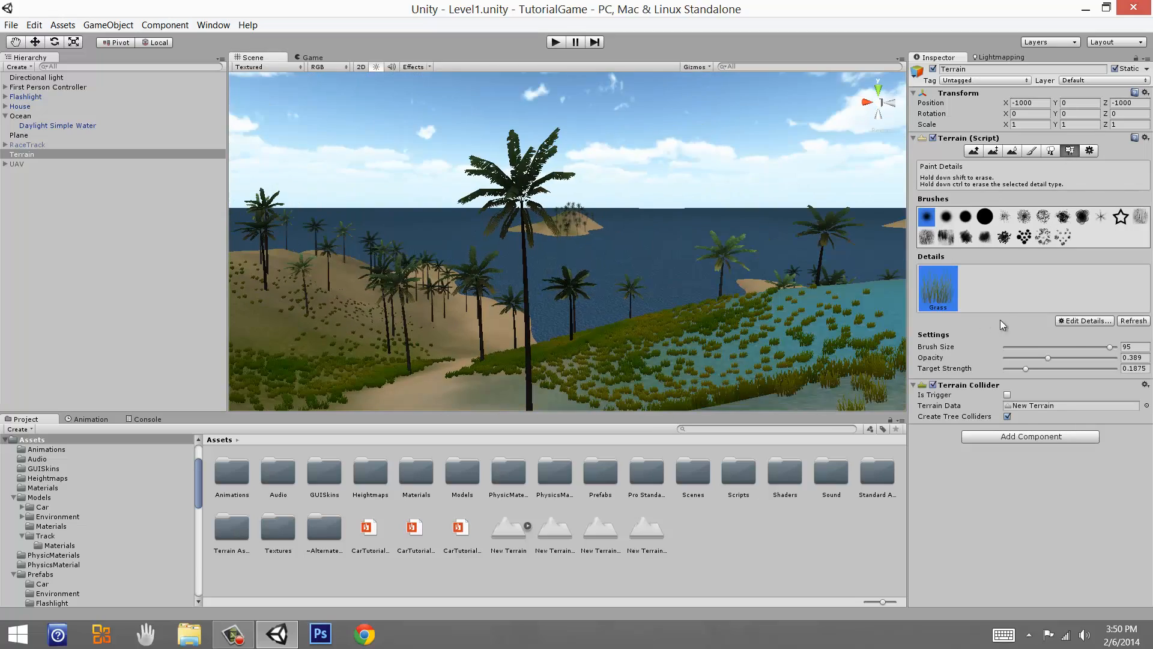
{"action": "left_click", "coordinate": [1035, 347]}
{"action": "left_click", "coordinate": [1033, 357]}
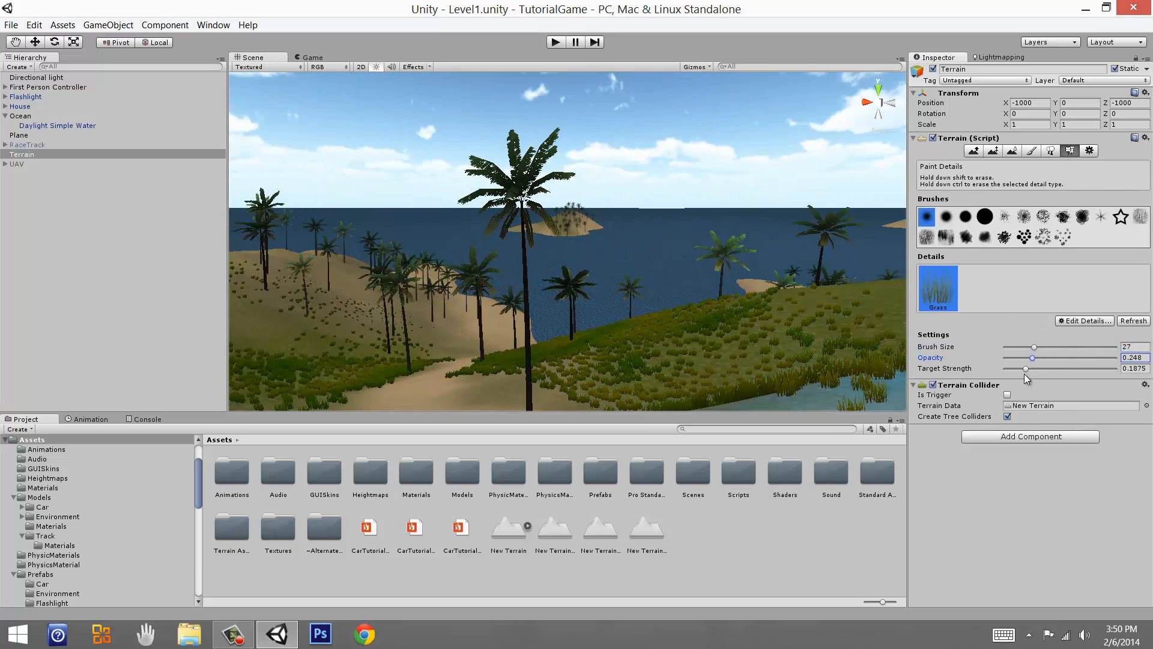
Open the Terrain Settings and examine the grass along the palm-covered slope from near and far.
{"action": "right_click_drag", "start_coordinate": [553, 349], "coordinate": [664, 273]}
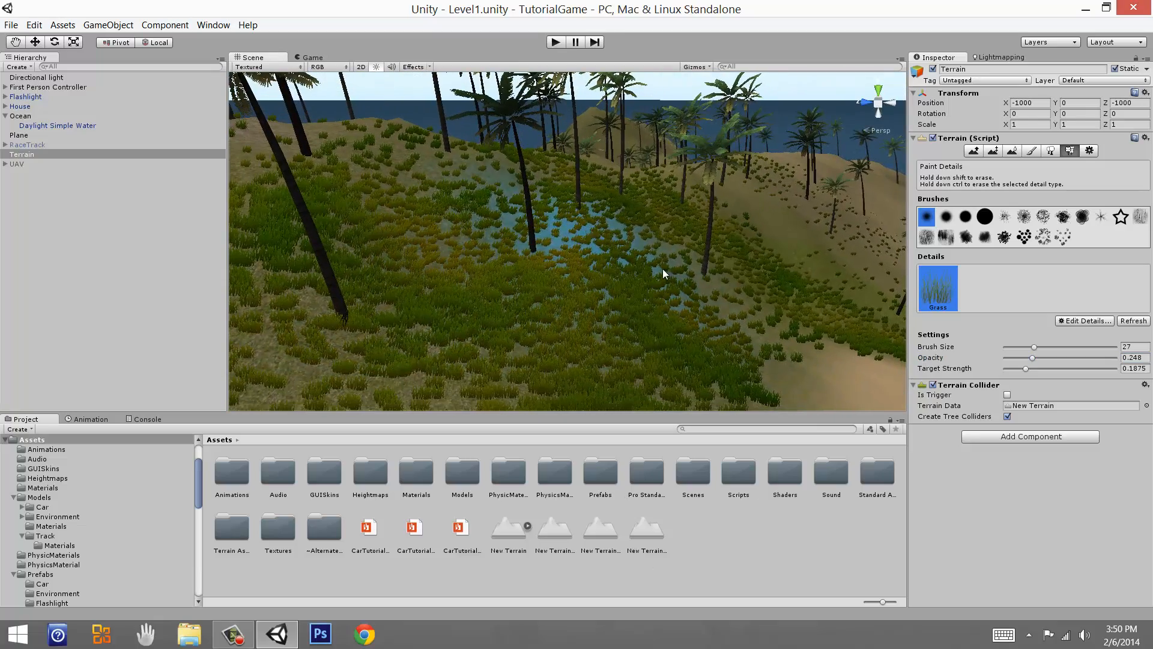
{"action": "left_click", "coordinate": [1095, 152]}
{"action": "scroll", "coordinate": [1010, 362], "scroll_direction": "down", "scroll_amount": 1}
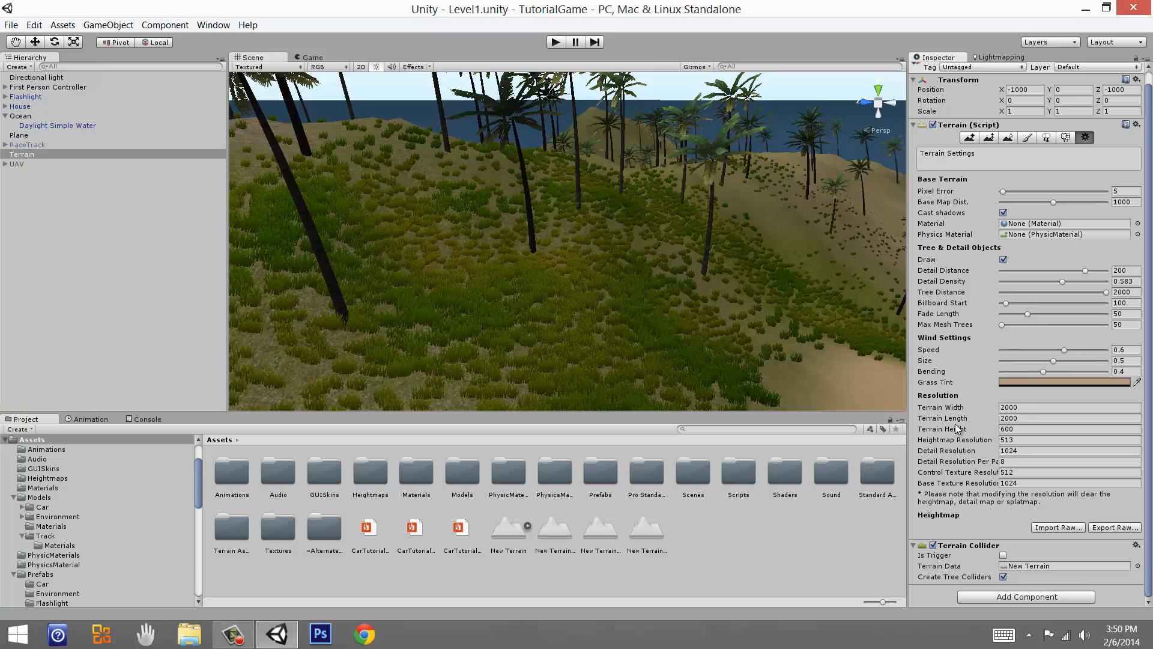
{"action": "right_click_drag", "start_coordinate": [759, 401], "coordinate": [817, 330]}
{"action": "middle_click_drag", "start_coordinate": [533, 285], "coordinate": [706, 138]}
{"action": "mouse_move", "coordinate": [602, 186]}
{"action": "middle_mouse_down"}
{"action": "mouse_move", "coordinate": [639, 155]}
{"action": "mouse_move", "coordinate": [682, 231]}
{"action": "mouse_move", "coordinate": [747, 234]}
{"action": "middle_mouse_up"}
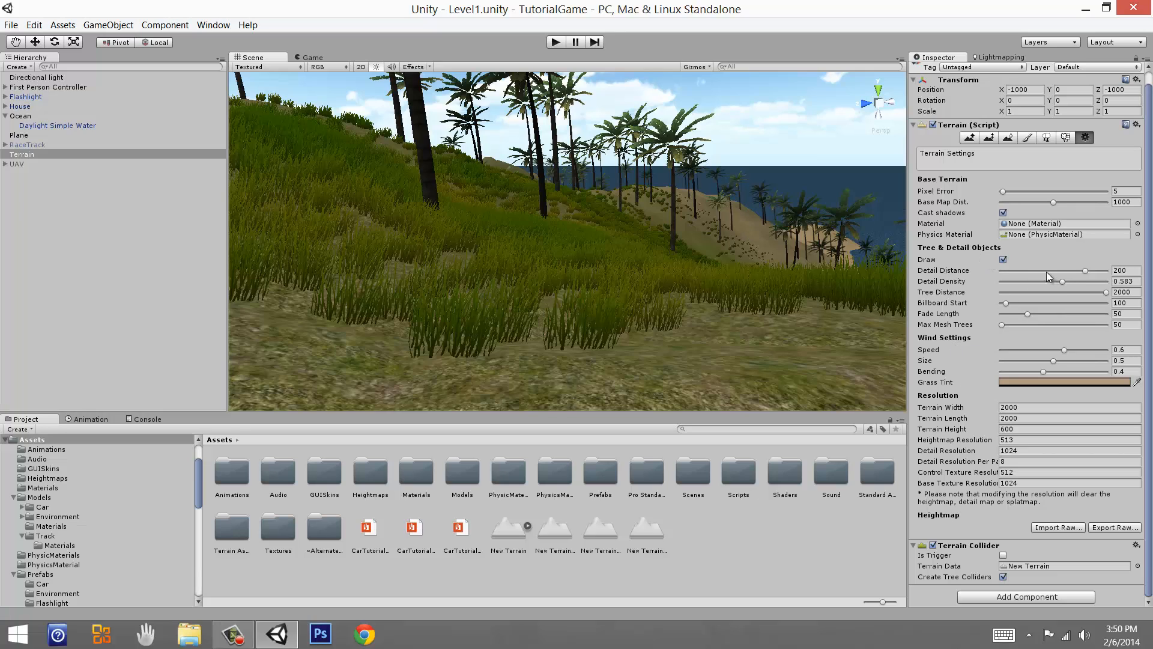
{"action": "middle_click_drag", "start_coordinate": [845, 268], "coordinate": [605, 294]}
{"action": "right_click_drag", "start_coordinate": [637, 269], "coordinate": [672, 280]}
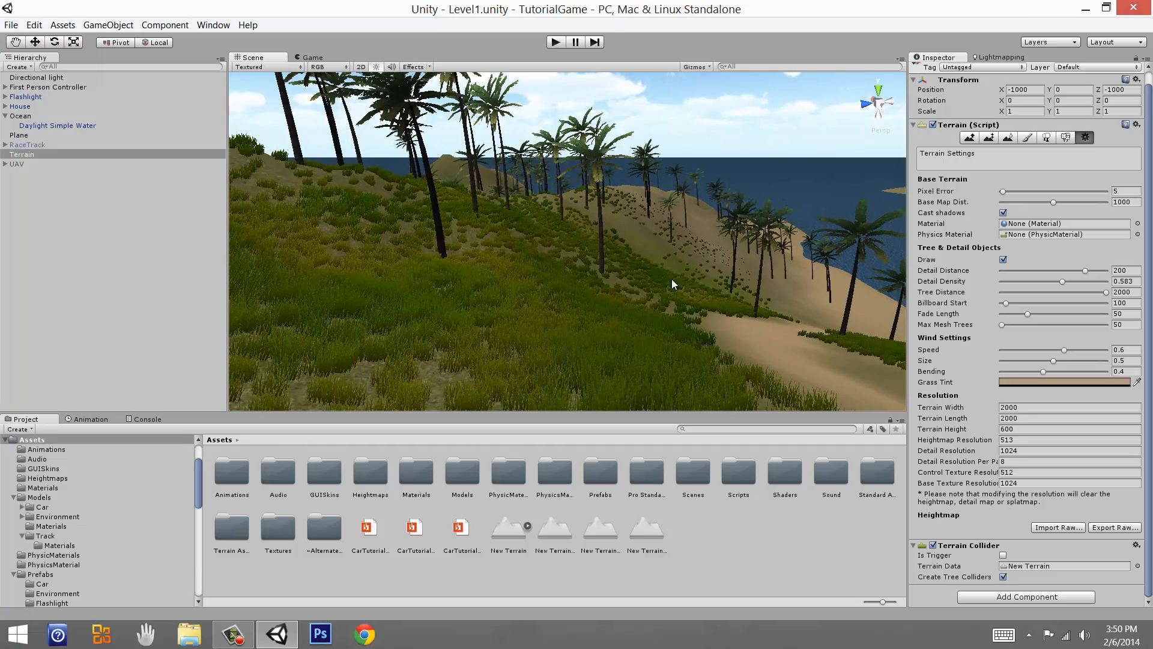
{"action": "middle_click_drag", "start_coordinate": [682, 274], "coordinate": [577, 300]}
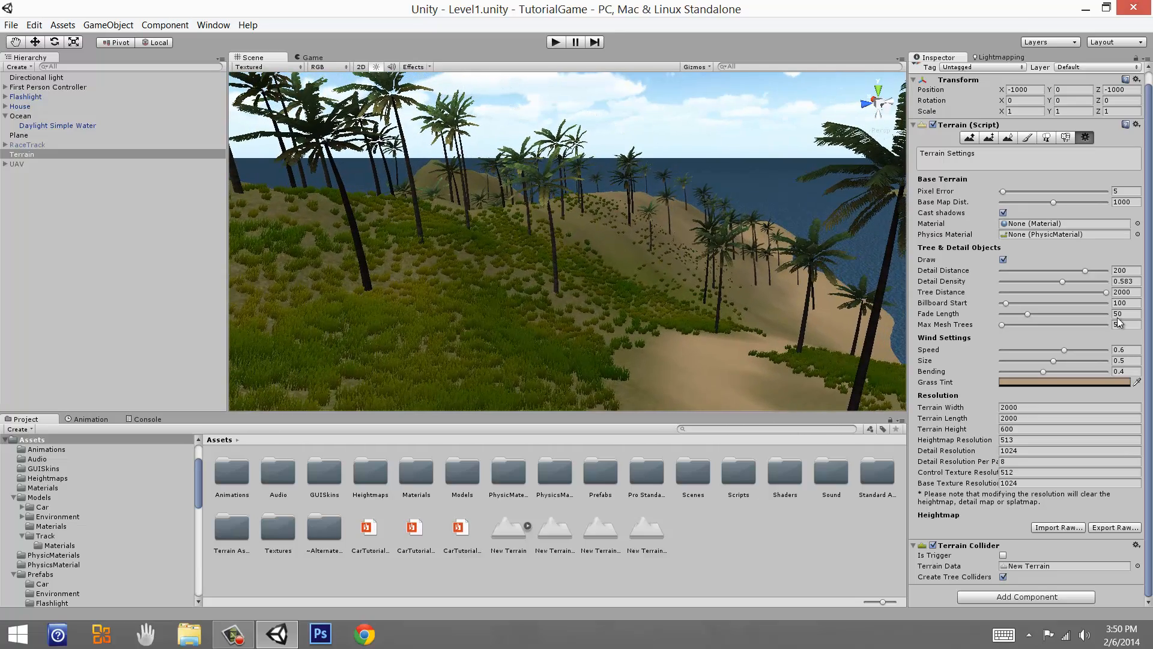
Try terrain detail distances of 57 and 30, checking how far the grass is drawn on the slope.
{"action": "left_click_drag", "start_coordinate": [1087, 272], "coordinate": [1028, 277]}
{"action": "left_click_drag", "start_coordinate": [716, 309], "coordinate": [564, 259], "text": "alt"}
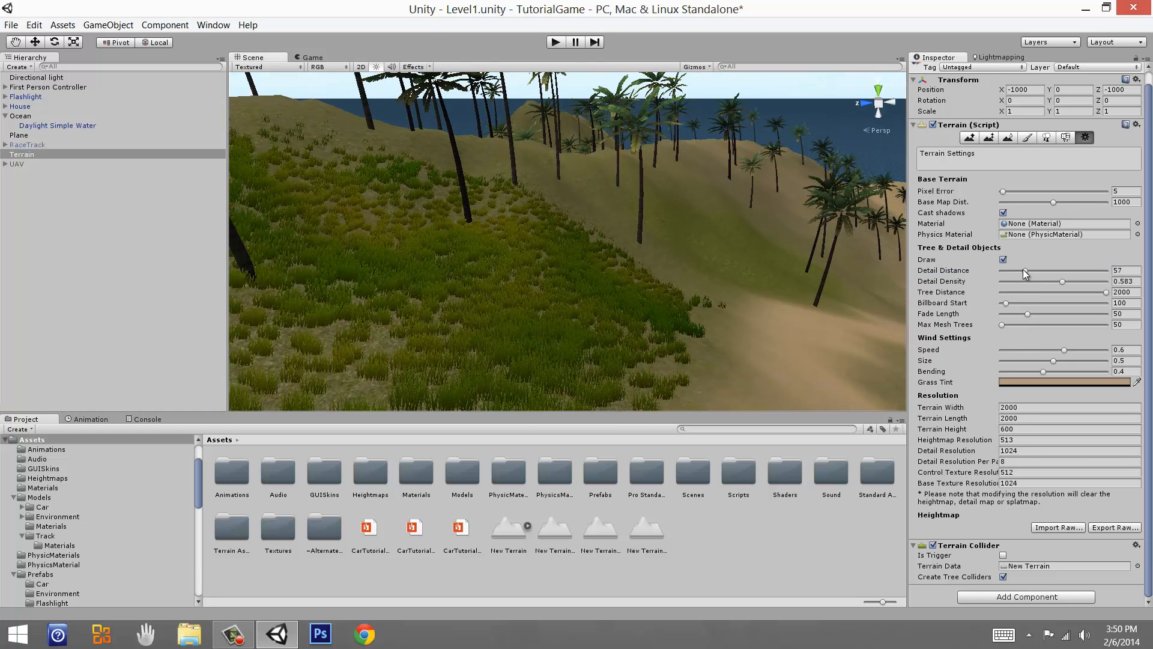
{"action": "left_click_drag", "start_coordinate": [1022, 270], "coordinate": [1012, 272]}
{"action": "left_click_drag", "start_coordinate": [580, 310], "coordinate": [630, 272], "text": "alt"}
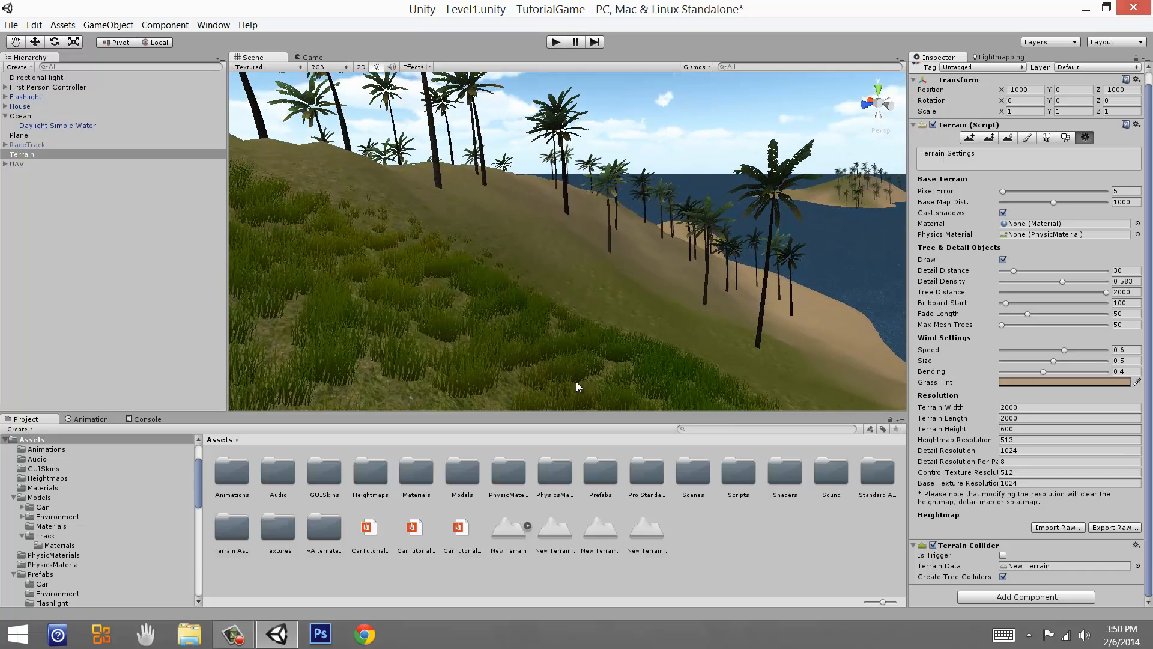
{"action": "right_click_drag", "start_coordinate": [691, 302], "coordinate": [674, 333]}
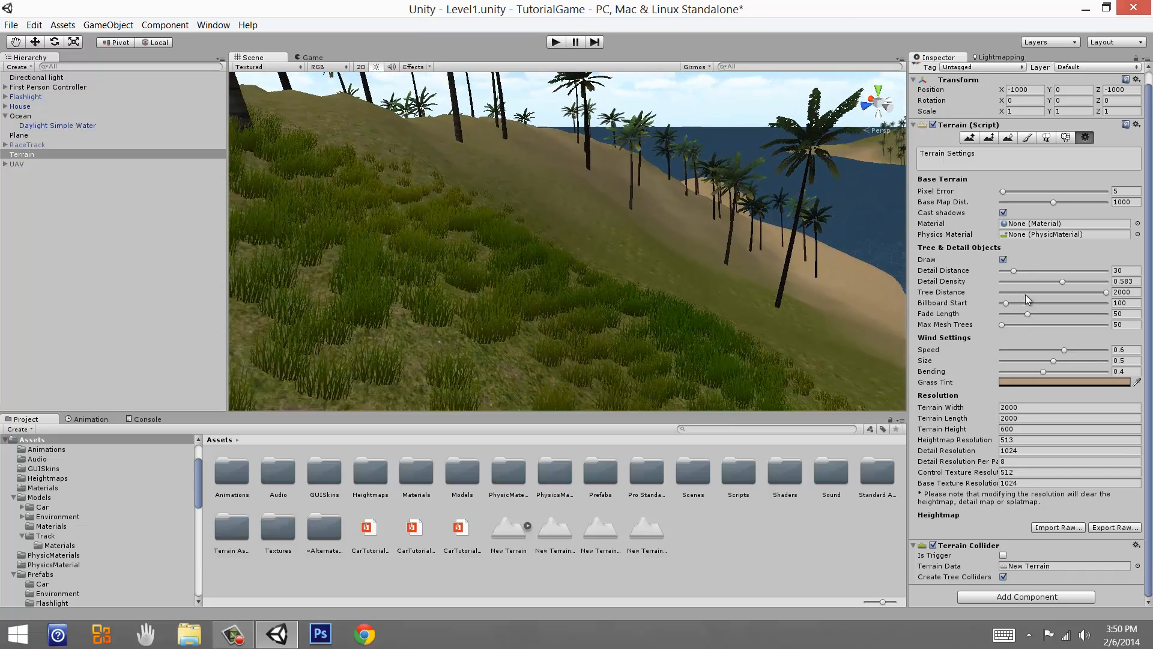
Try a detail distance of 144 and check the grass along the sandy path to the house.
{"action": "left_click_drag", "start_coordinate": [1018, 275], "coordinate": [1062, 271]}
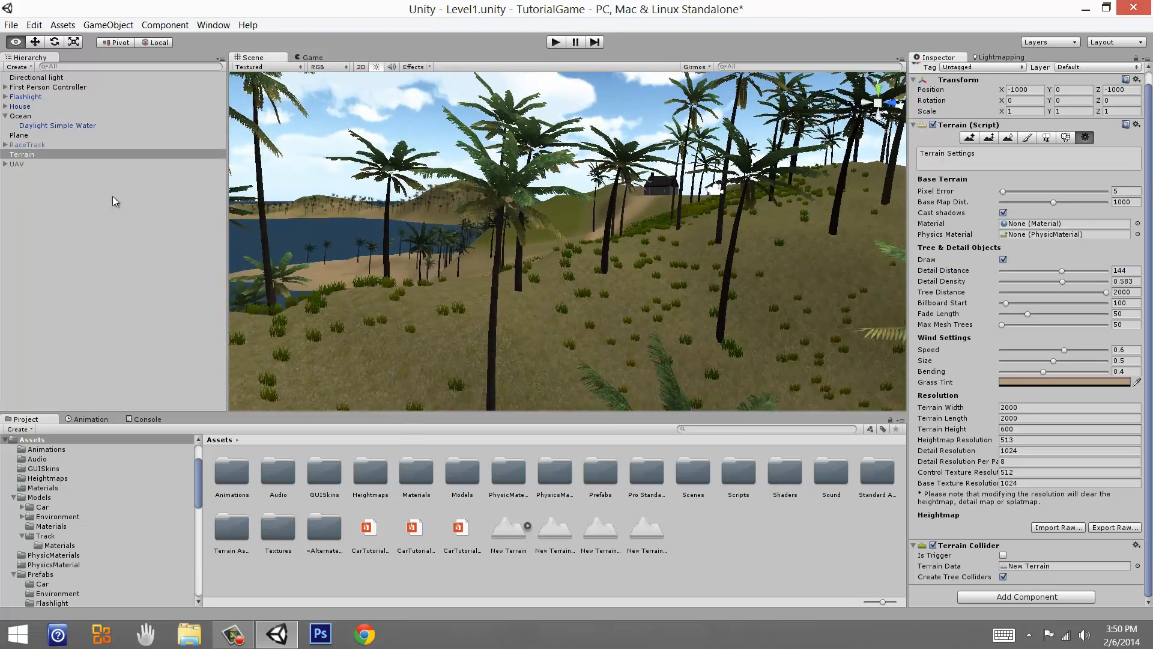
{"action": "right_click_drag", "start_coordinate": [113, 201], "coordinate": [119, 204]}
{"action": "right_click_drag", "start_coordinate": [372, 243], "coordinate": [534, 311]}
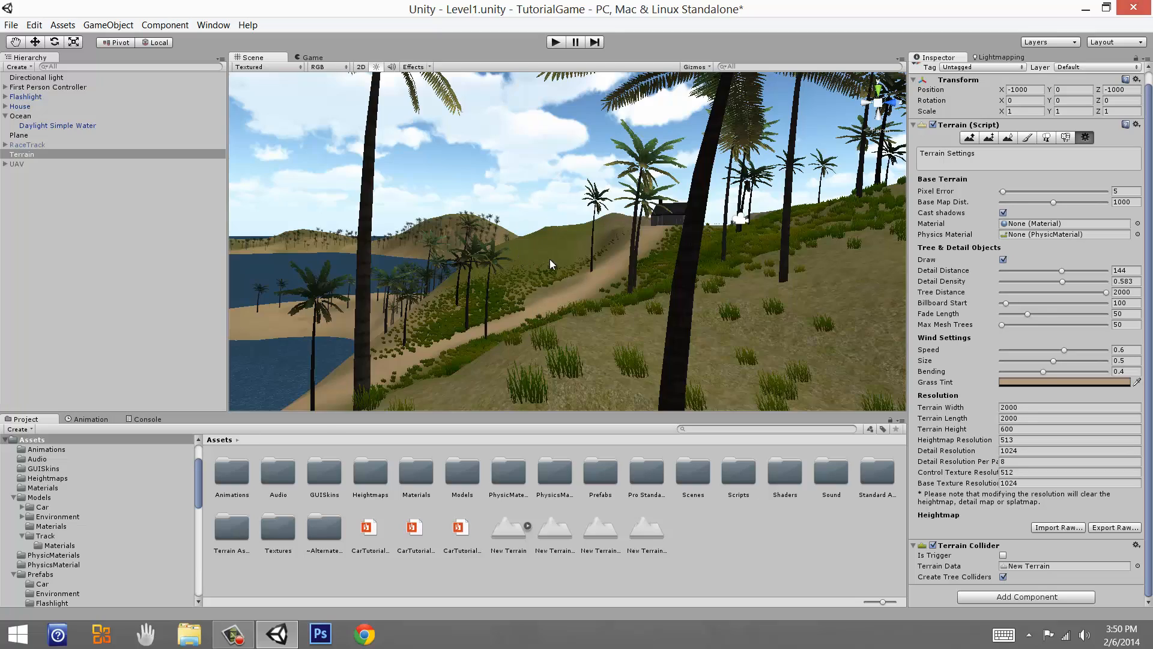
{"action": "right_click_drag", "start_coordinate": [603, 268], "coordinate": [855, 288]}
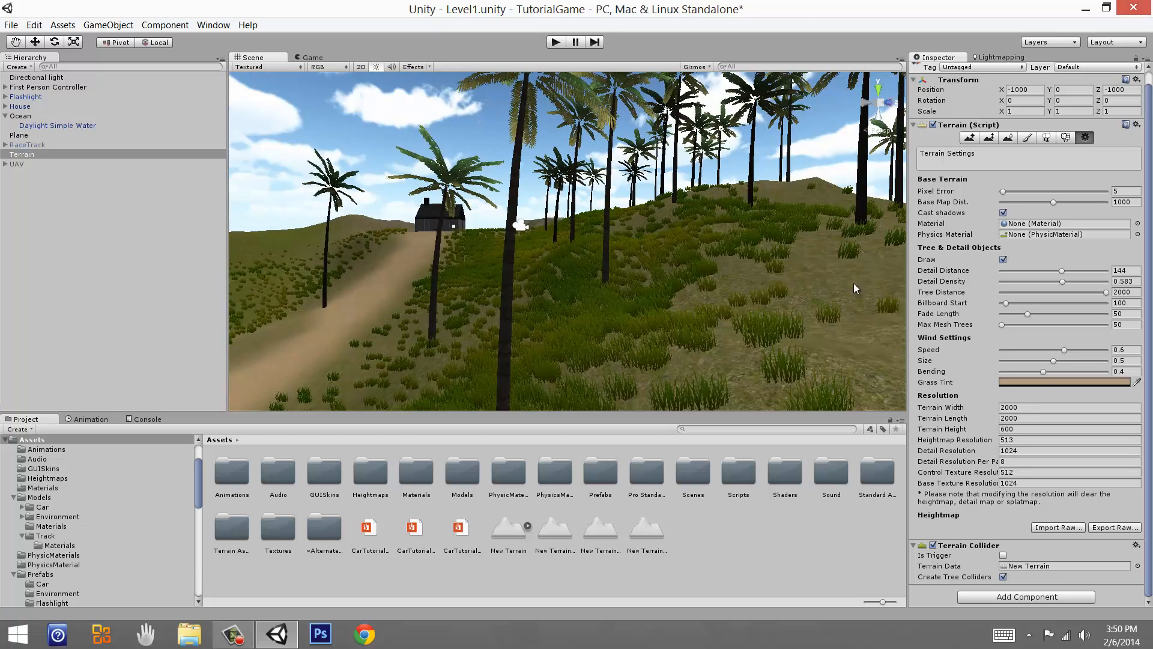
Set the terrain's detail distance to 200, deselect the terrain and check the grass on the hills.
{"action": "left_click", "coordinate": [1134, 271]}
{"action": "type", "text": "200"}
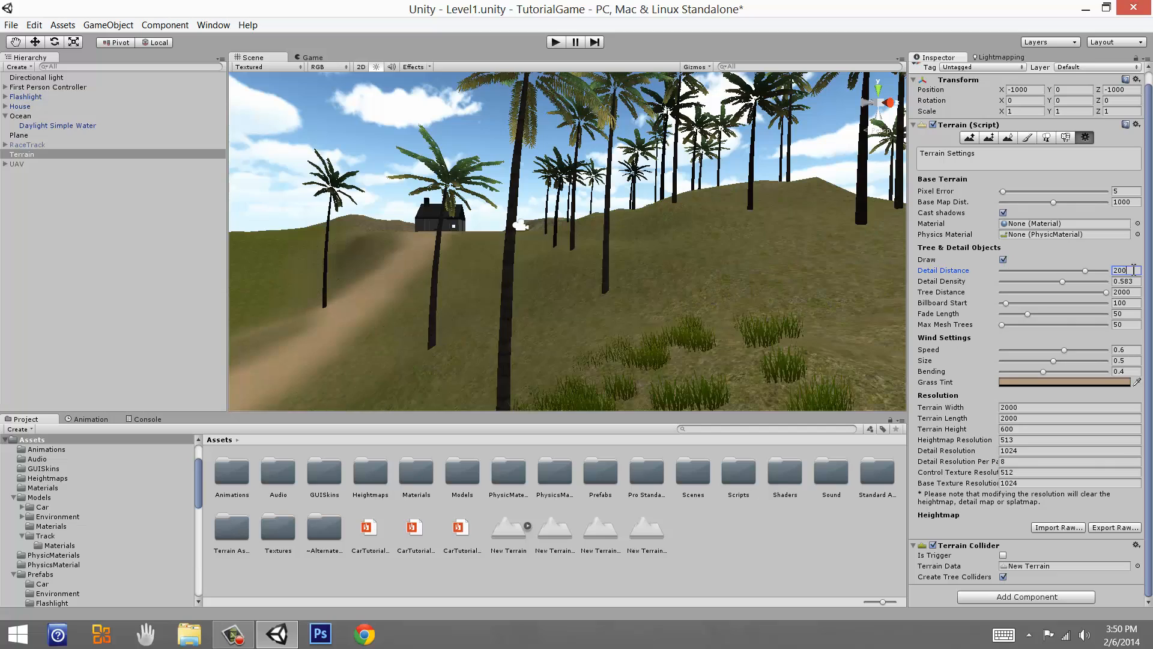
{"action": "right_click_drag", "start_coordinate": [588, 275], "coordinate": [430, 271]}
{"action": "left_click", "coordinate": [450, 200]}
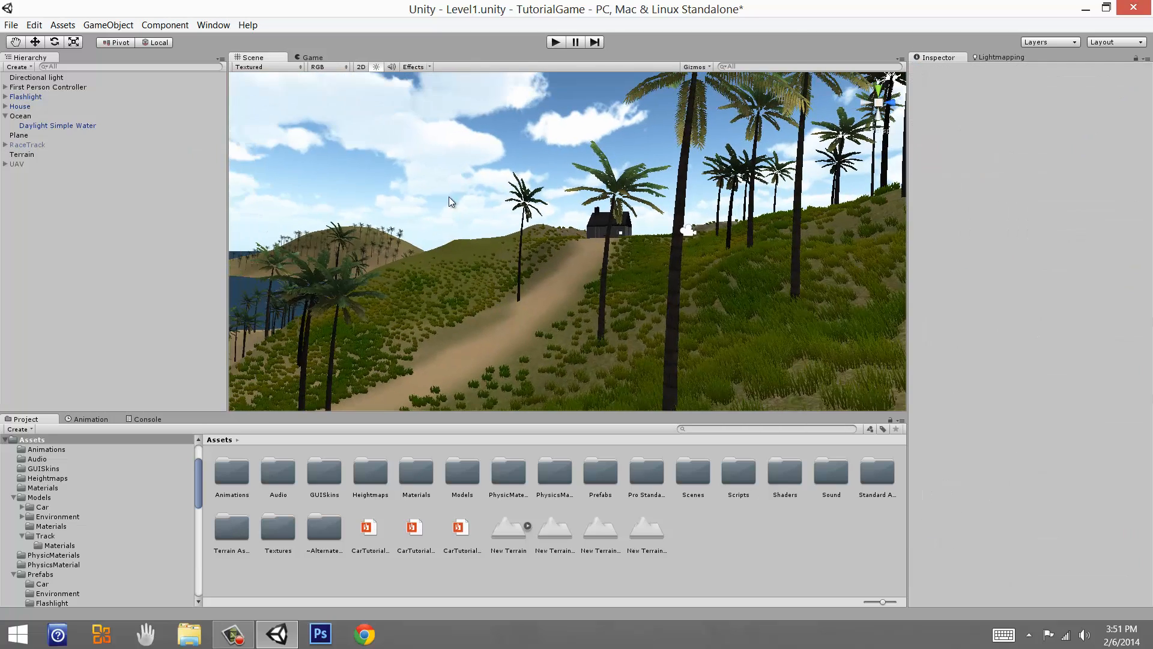
{"action": "right_click_drag", "start_coordinate": [551, 203], "coordinate": [532, 205]}
Reselect the terrain, try detail densities of 1 and 0.332, and settle on 0.423.
{"action": "left_click", "coordinate": [600, 285]}
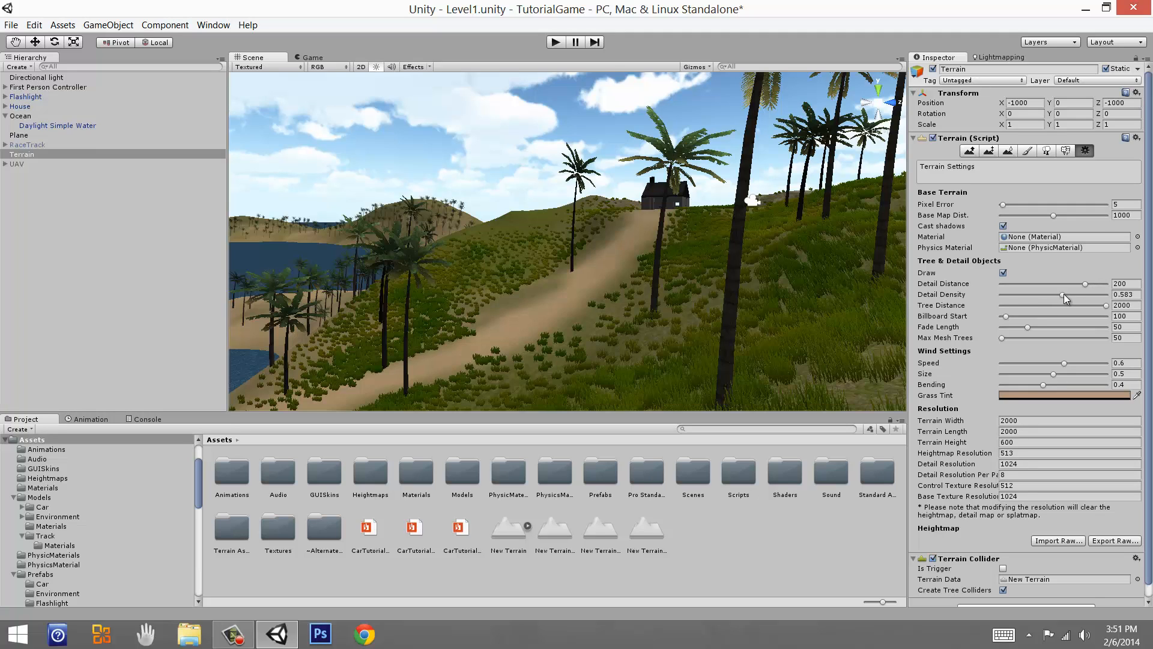
{"action": "left_click_drag", "start_coordinate": [1065, 294], "coordinate": [1117, 299]}
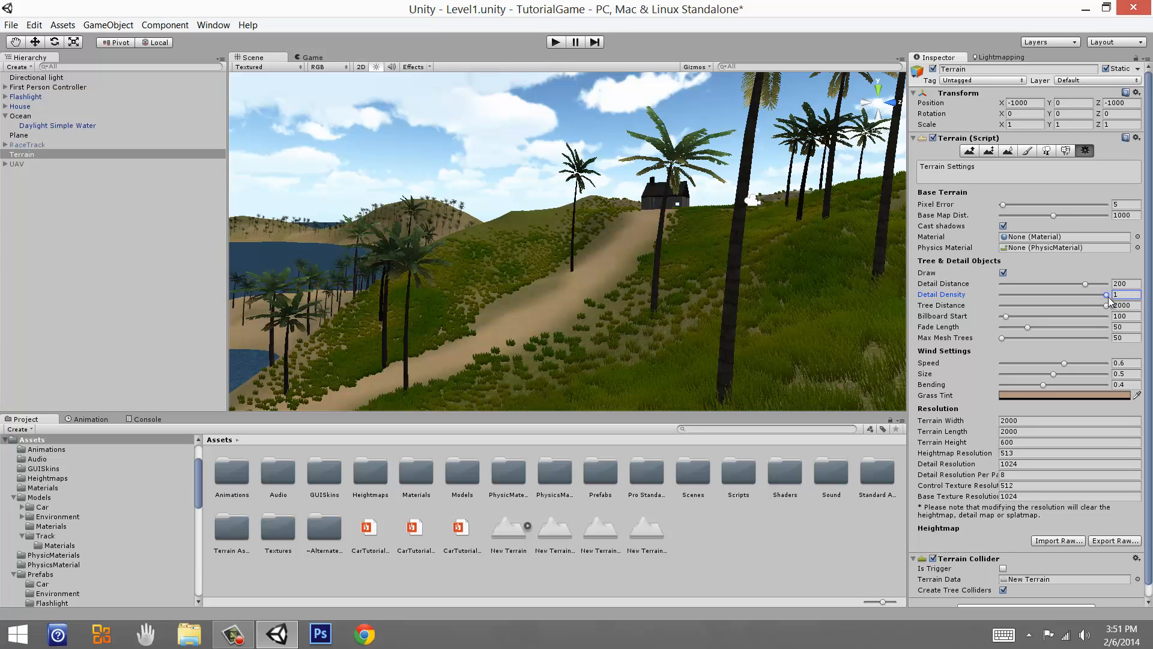
{"action": "left_click_drag", "start_coordinate": [1104, 294], "coordinate": [1036, 298]}
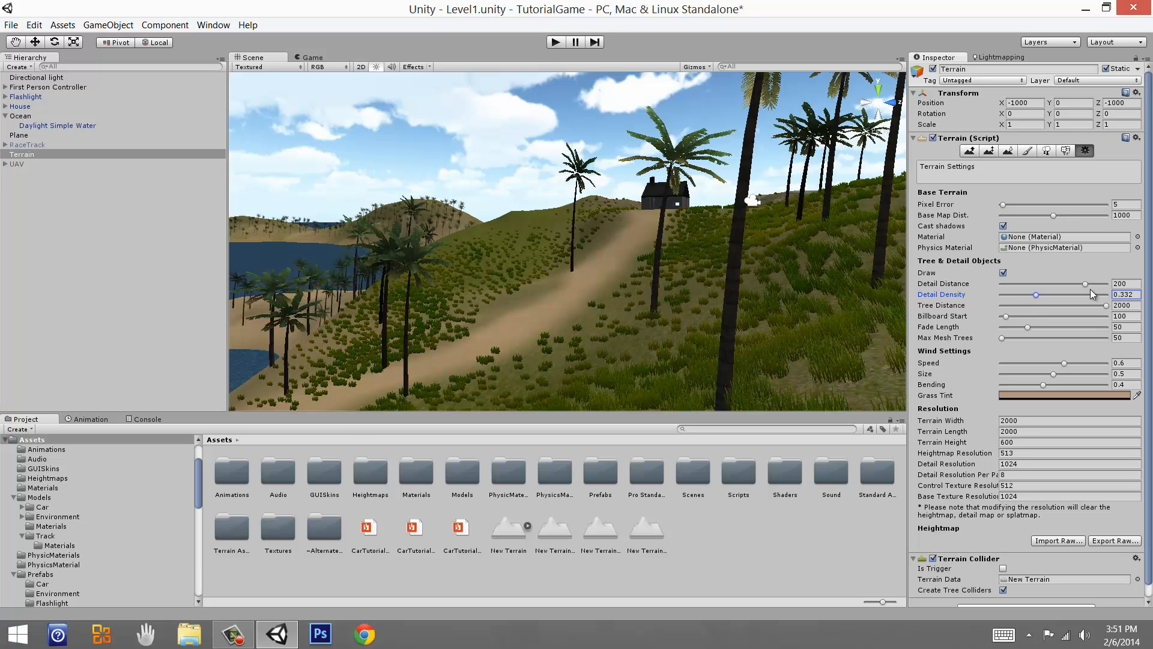
{"action": "left_click_drag", "start_coordinate": [1039, 295], "coordinate": [1045, 297]}
{"action": "middle_click_drag", "start_coordinate": [646, 234], "coordinate": [664, 255]}
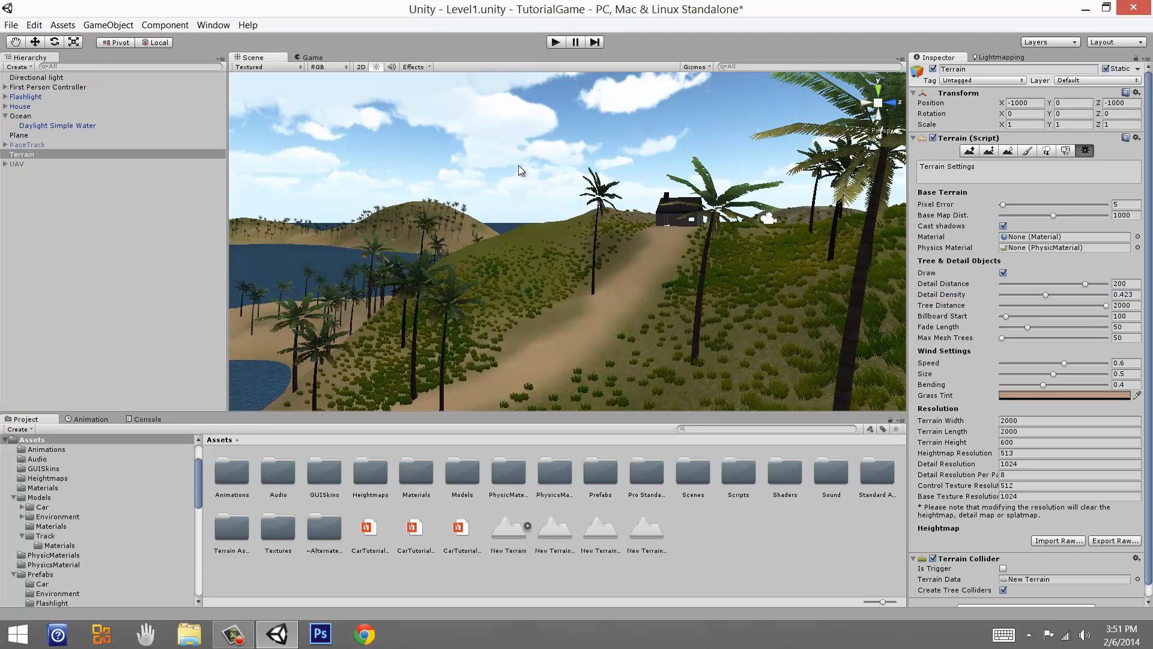
Deselect the terrain, save the scene and look over the path leading up to the house.
{"action": "left_click", "coordinate": [502, 125]}
{"action": "right_click_drag", "start_coordinate": [595, 198], "coordinate": [702, 210]}
{"action": "key", "text": "ctrl+s"}
{"action": "key", "text": "s"}
{"action": "key", "text": "a"}
{"action": "left_click_drag", "start_coordinate": [771, 189], "coordinate": [600, 264], "text": "alt"}
{"action": "left_click", "coordinate": [251, 634]}
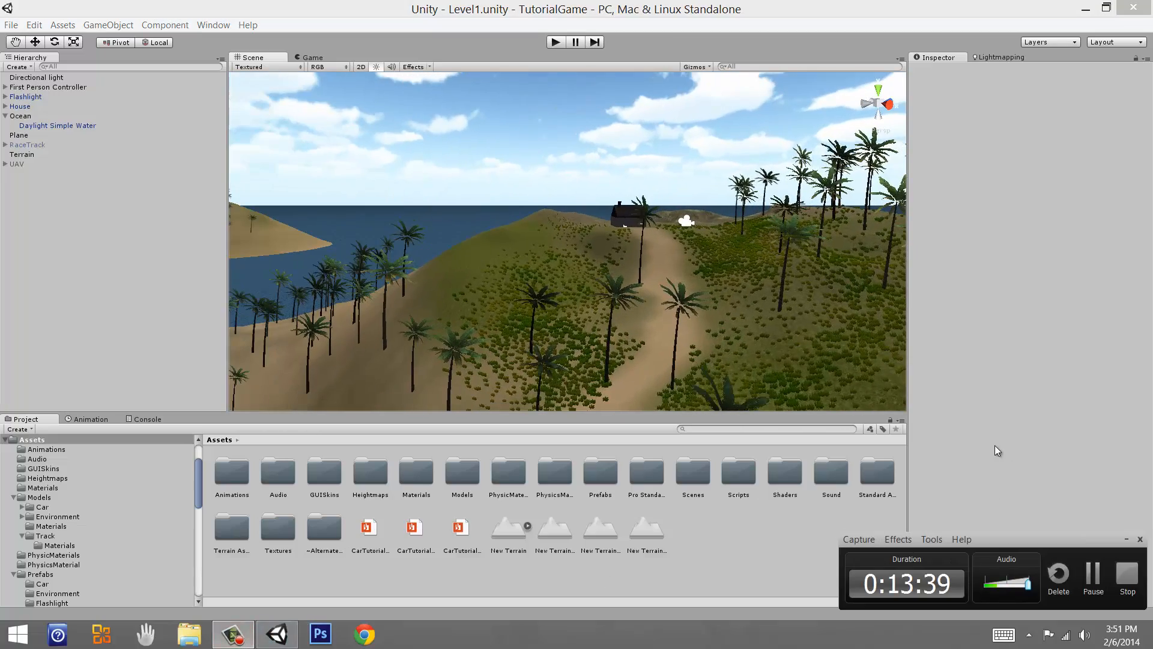